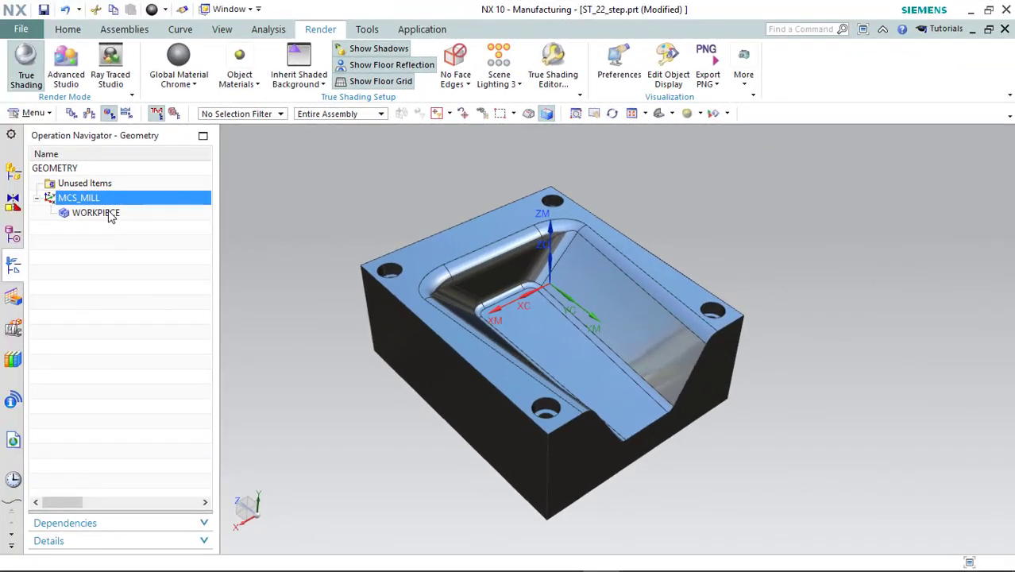
- Edit WORKPIECE and set the solid body as its part geometry
left_click(111, 213)
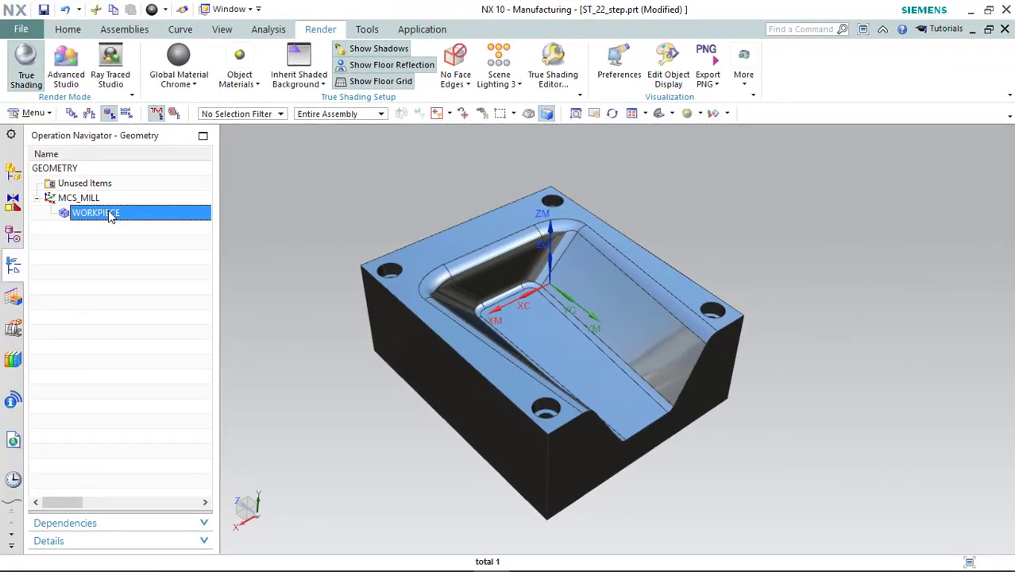
right_click(111, 213)
left_click(128, 217)
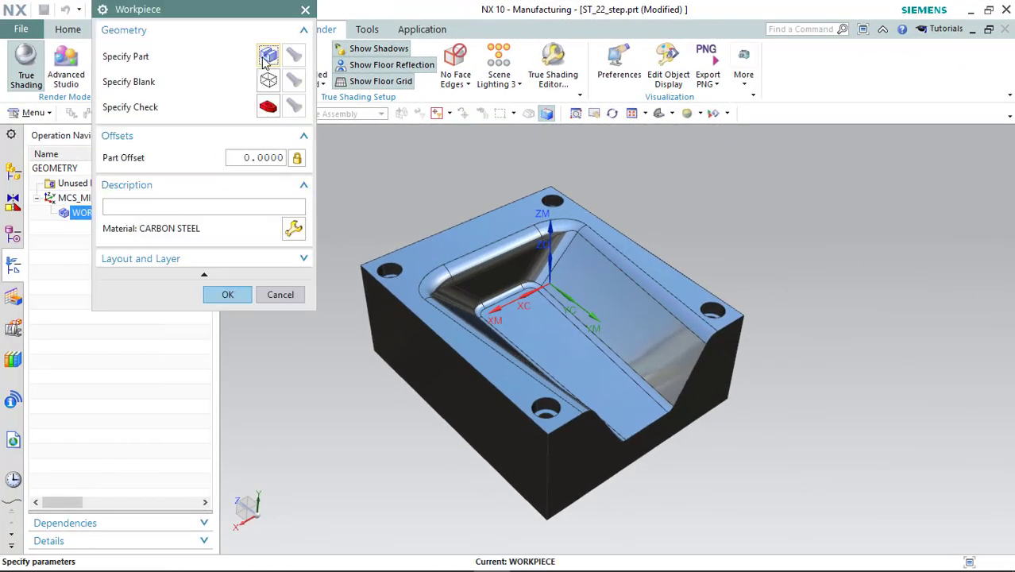
left_click(267, 57)
left_click(445, 262)
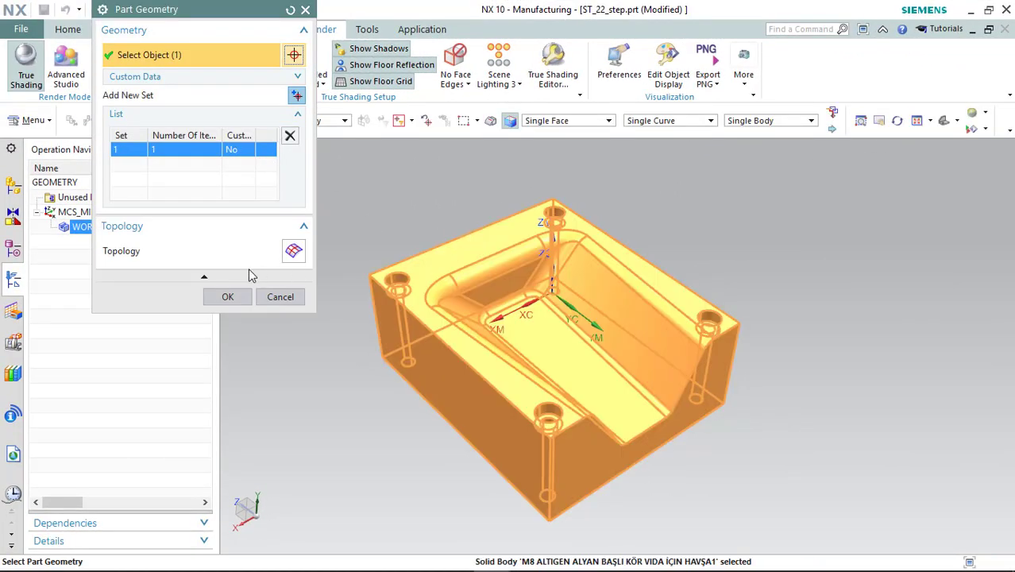
left_click(227, 296)
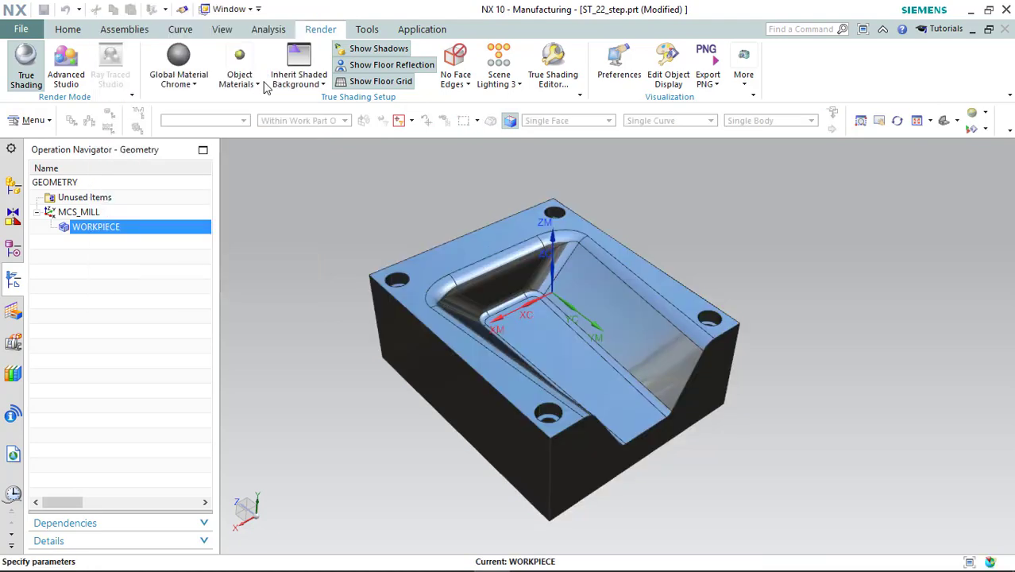
- Define a bounding-block blank padded 2 in X/Y, 10 below and 1 above
left_click(267, 85)
left_click(175, 53)
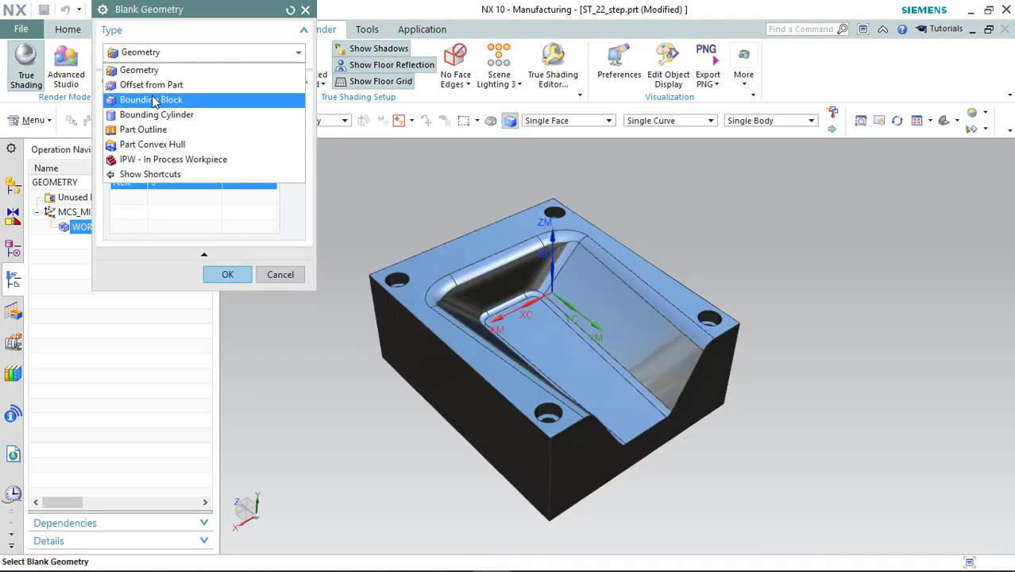
left_click(171, 99)
left_click(175, 120)
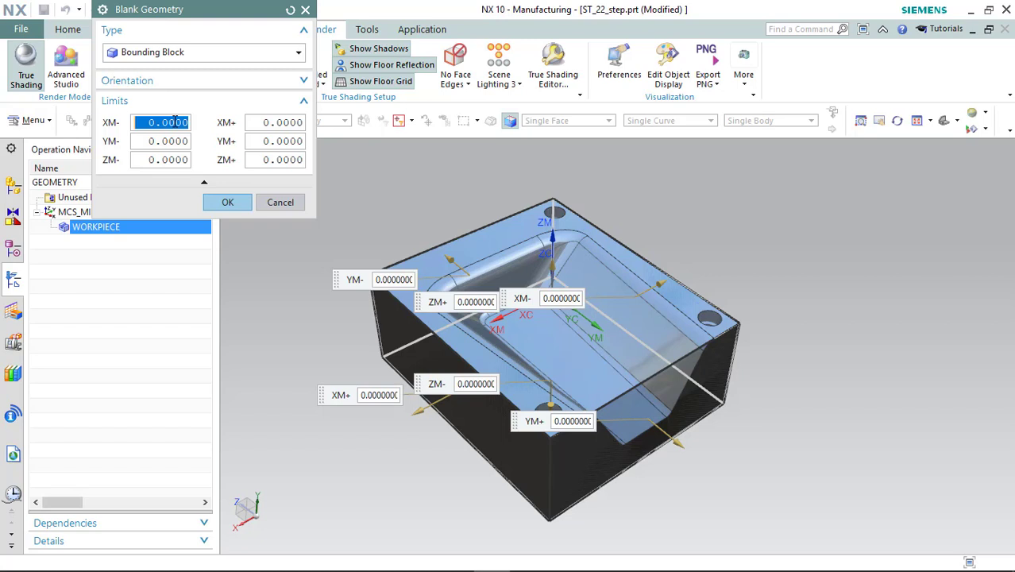
type("2")
key("Tab")
type("2")
key("Tab")
type("2")
key("Tab")
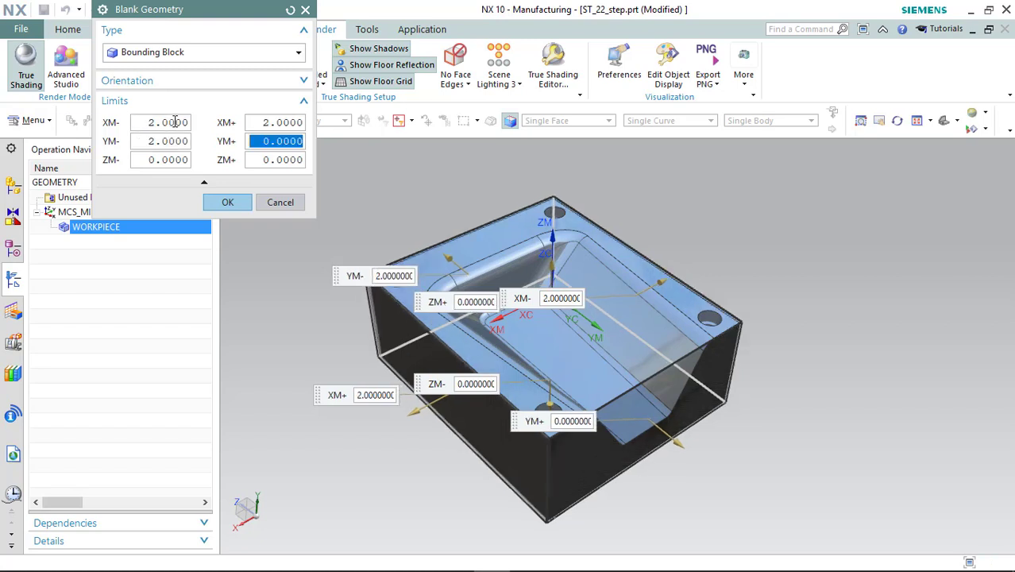
type("2")
key("Tab")
type("1")
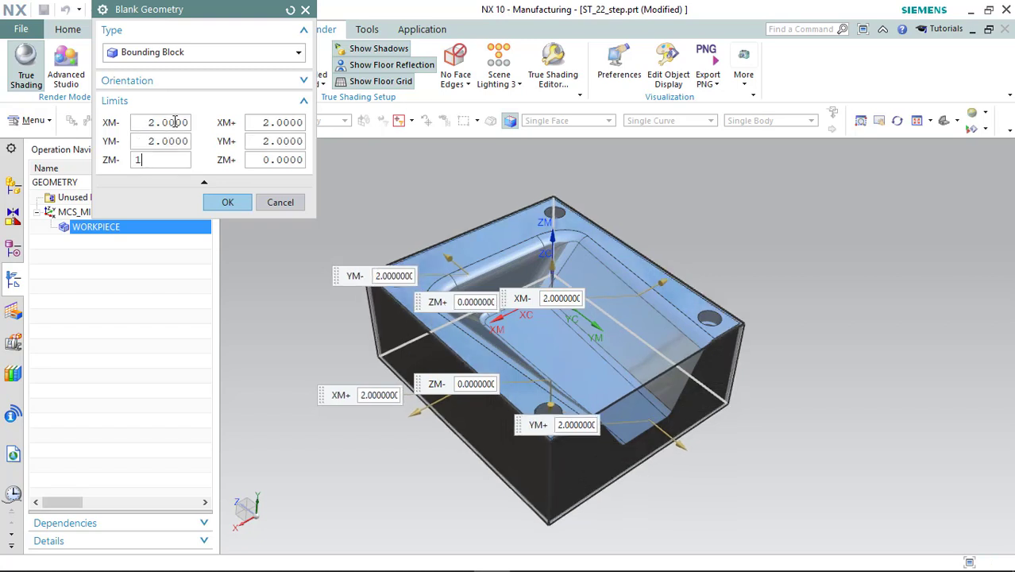
type("0")
key("Tab")
type("1.0000")
key("Tab")
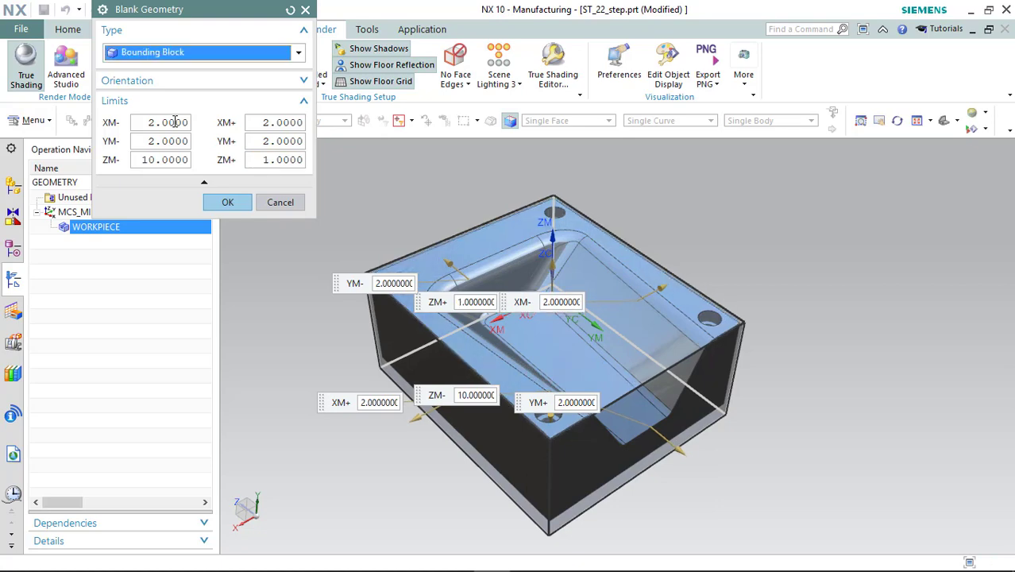
left_click(222, 202)
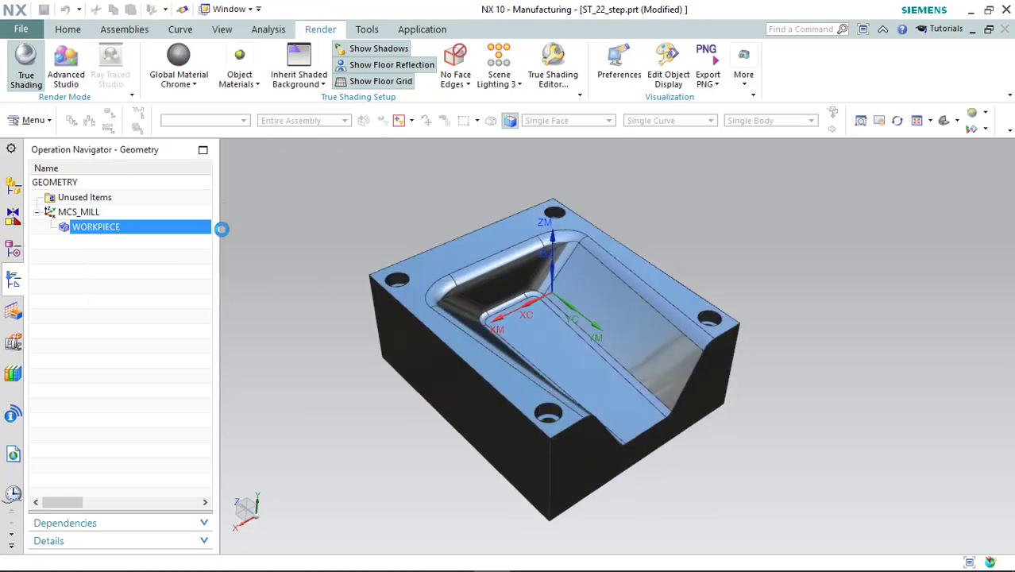
- Accept the workpiece and start a new MILL-type tool under Unused Items
left_click(222, 296)
left_click(89, 112)
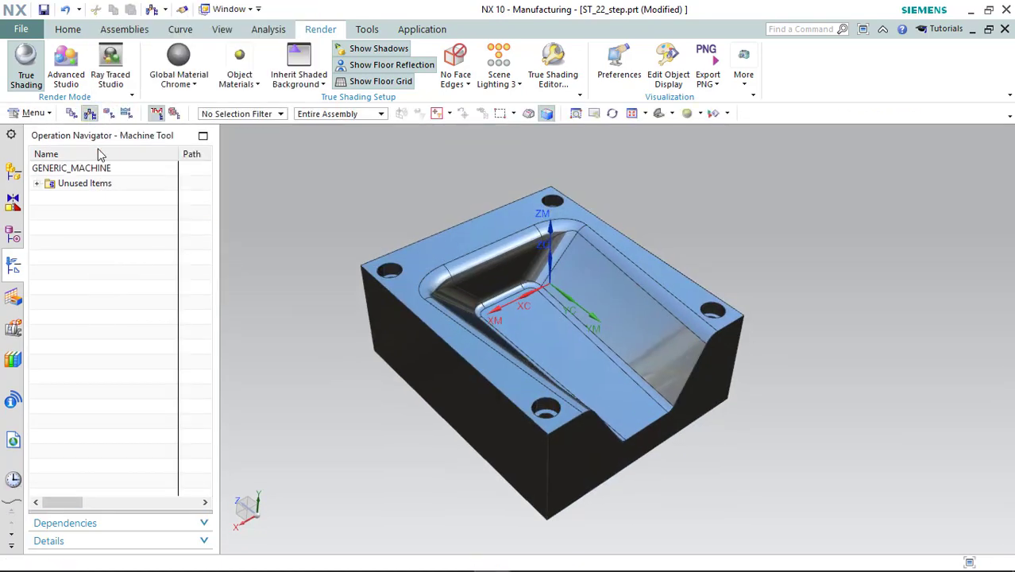
right_click(89, 190)
left_click(208, 234)
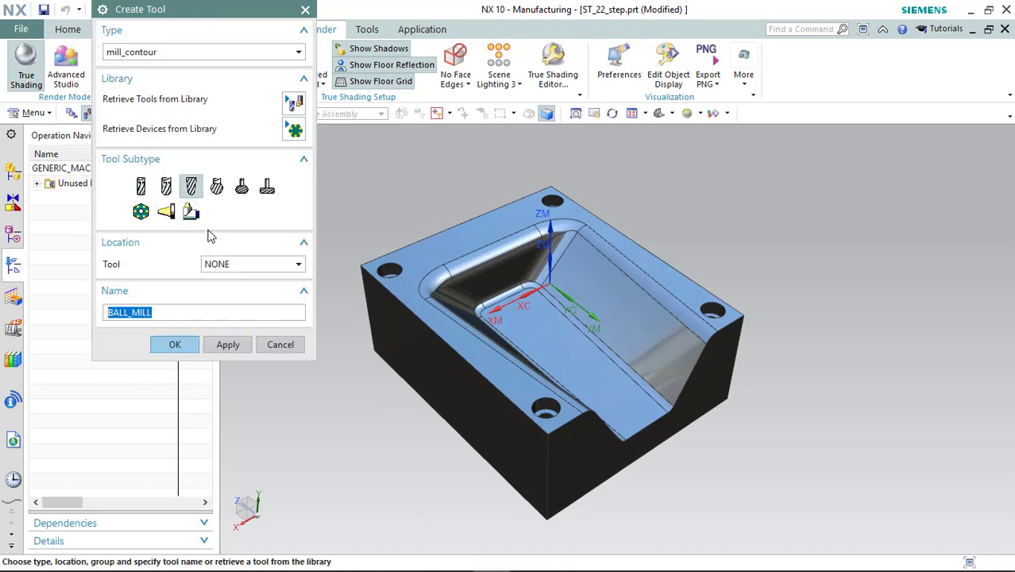
left_click(143, 185)
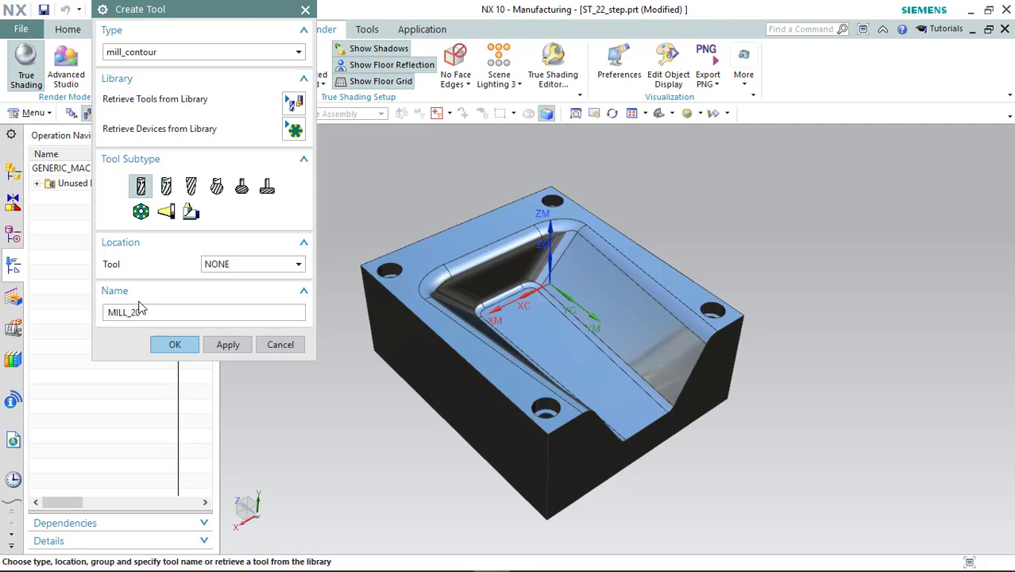
key("Return")
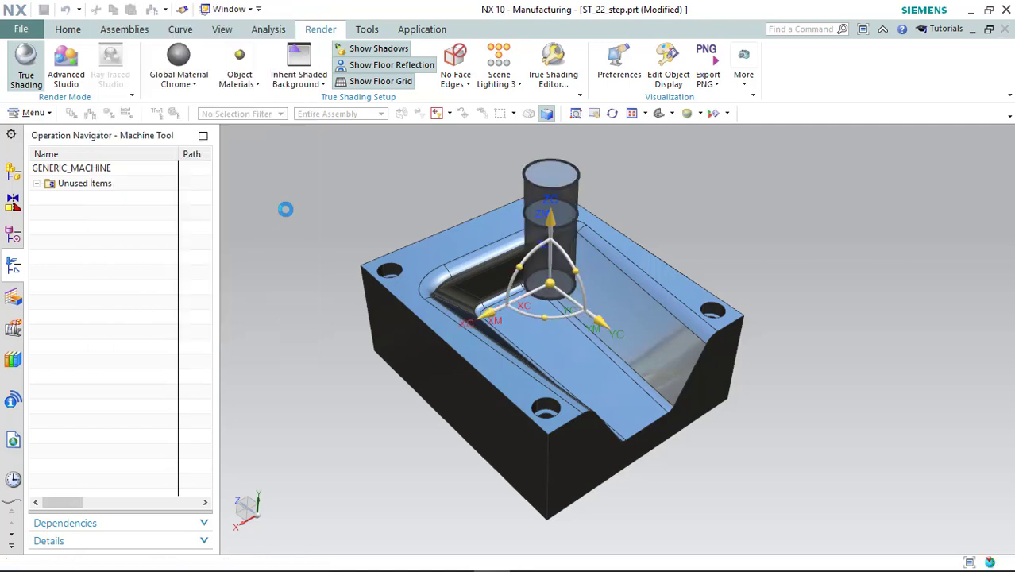
- Give the mill diameter 30, lower radius 1, length 120 and tool number 1
key("Tab")
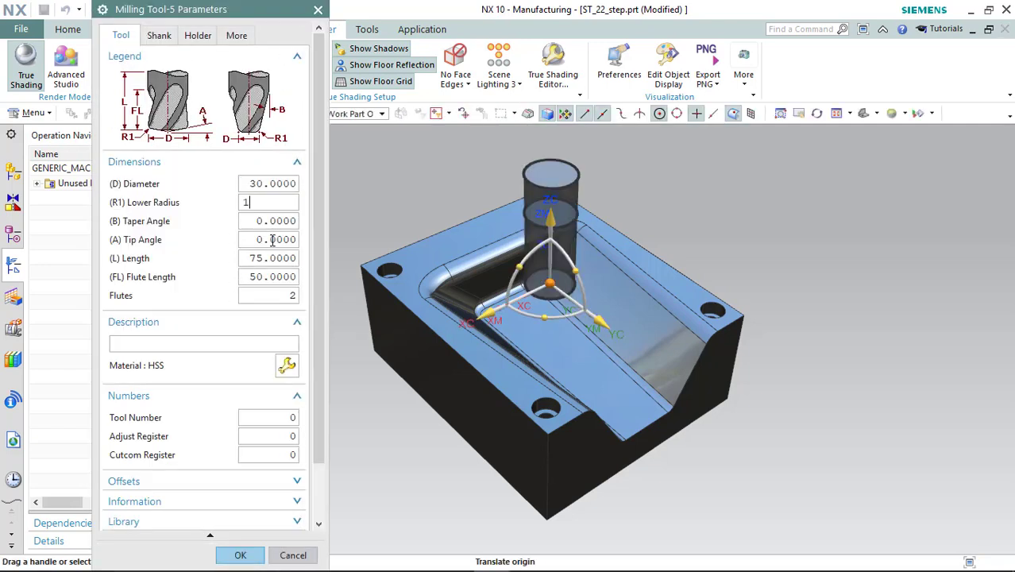
key("Tab")
key("Tab")
key("Tab")
type("120")
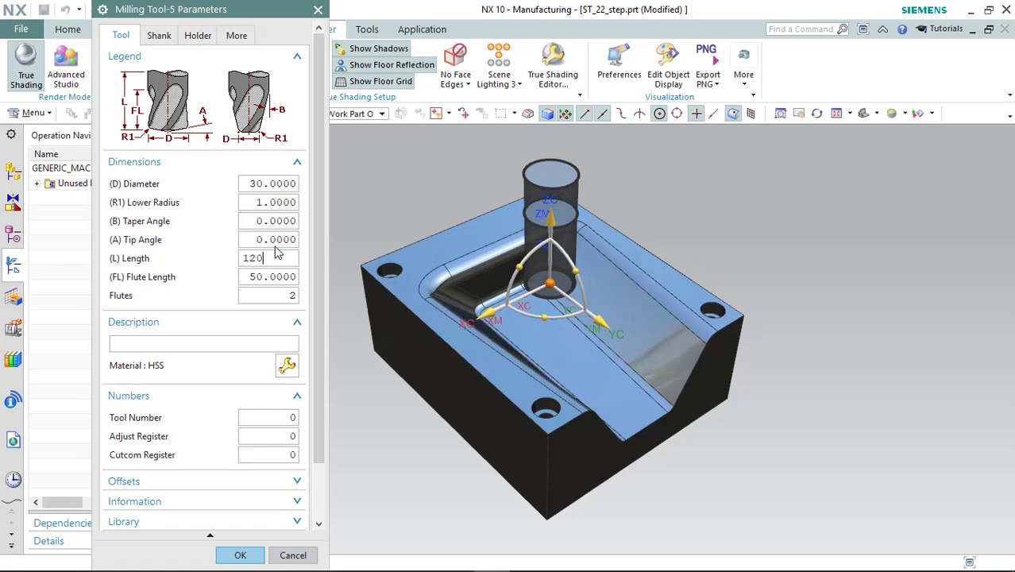
key("Tab")
key("Tab")
key("Tab")
type("1")
key("Tab")
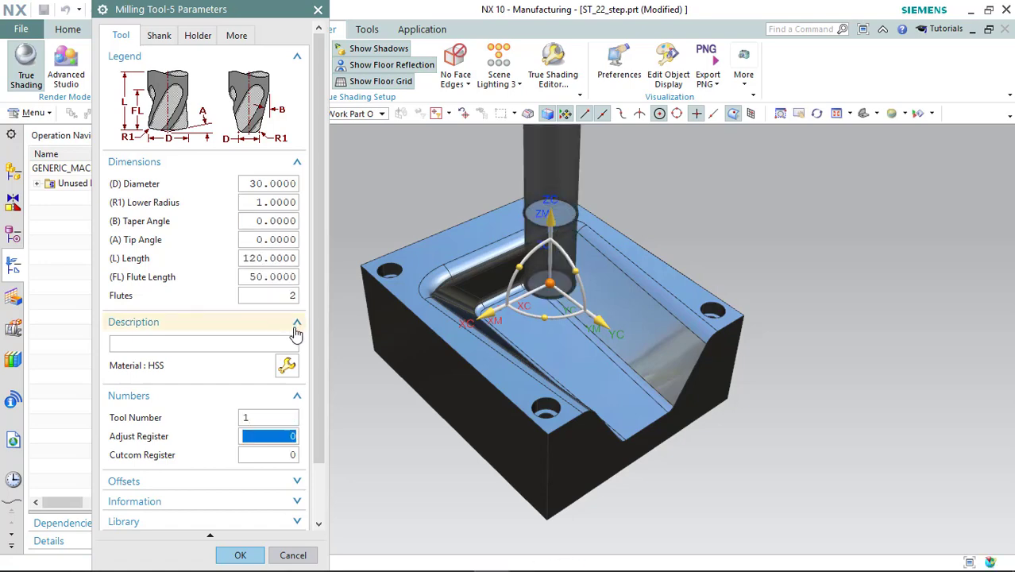
type("1")
key("Tab")
type("1")
scroll(292, 445, "down", 1)
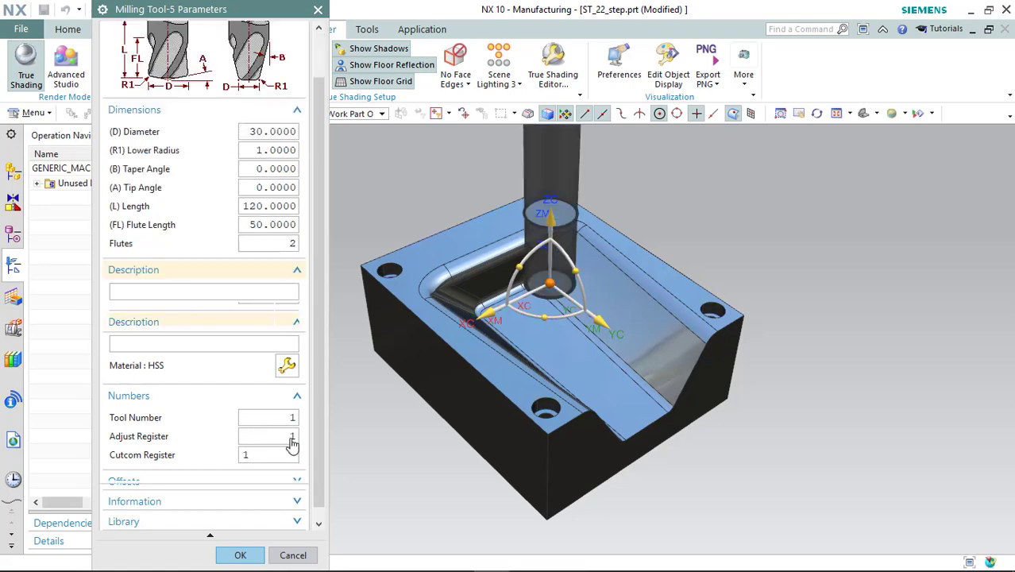
left_click(238, 554)
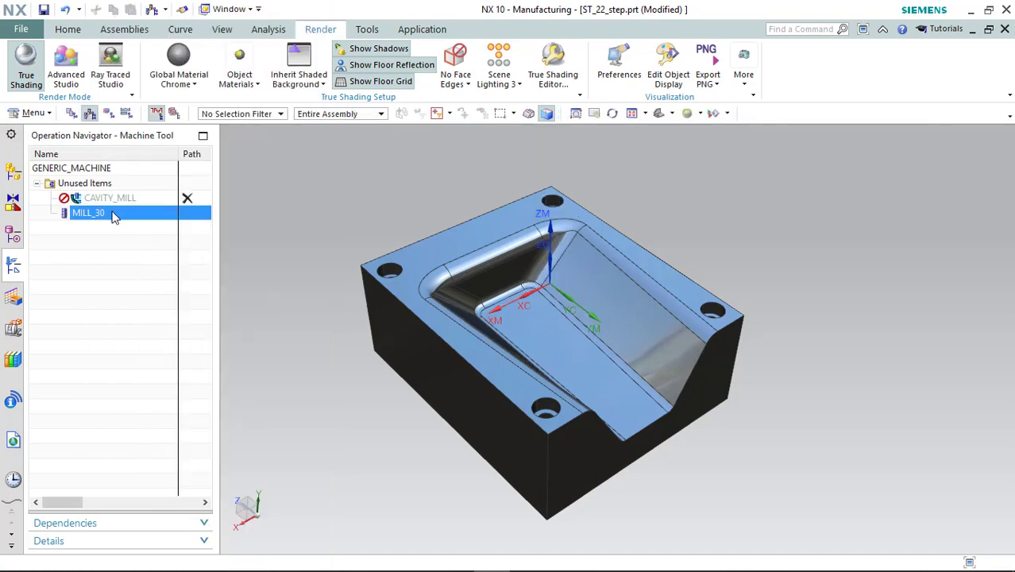
- Rename the new tool to MILL_30_R1
right_click(139, 214)
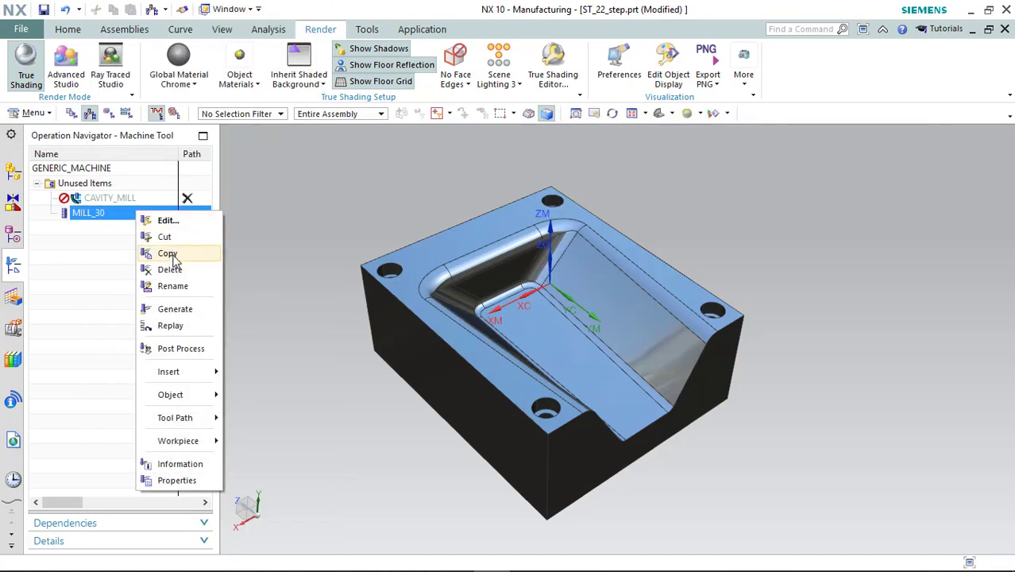
left_click(171, 286)
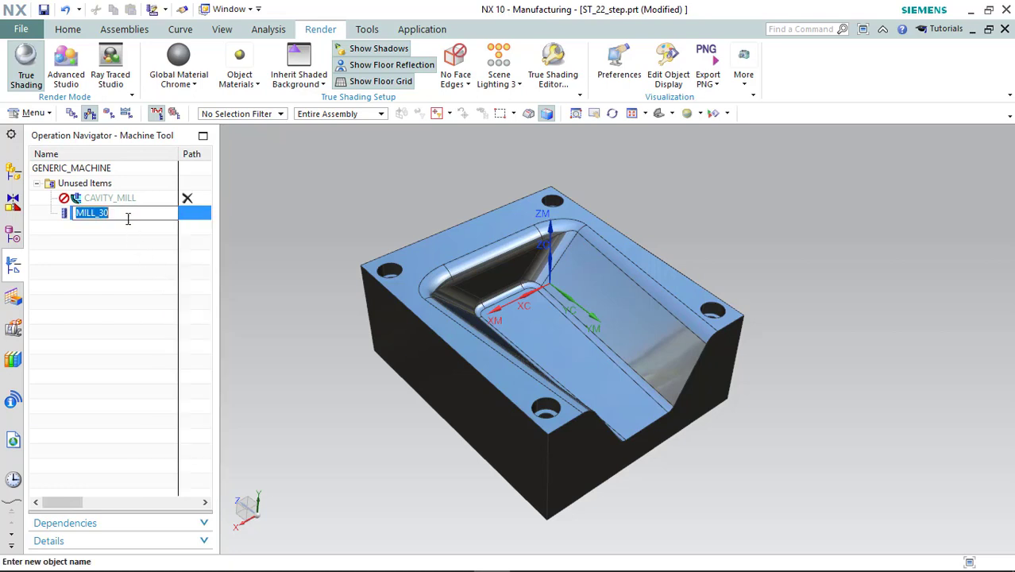
left_click(125, 213)
type("_R1")
key("Return")
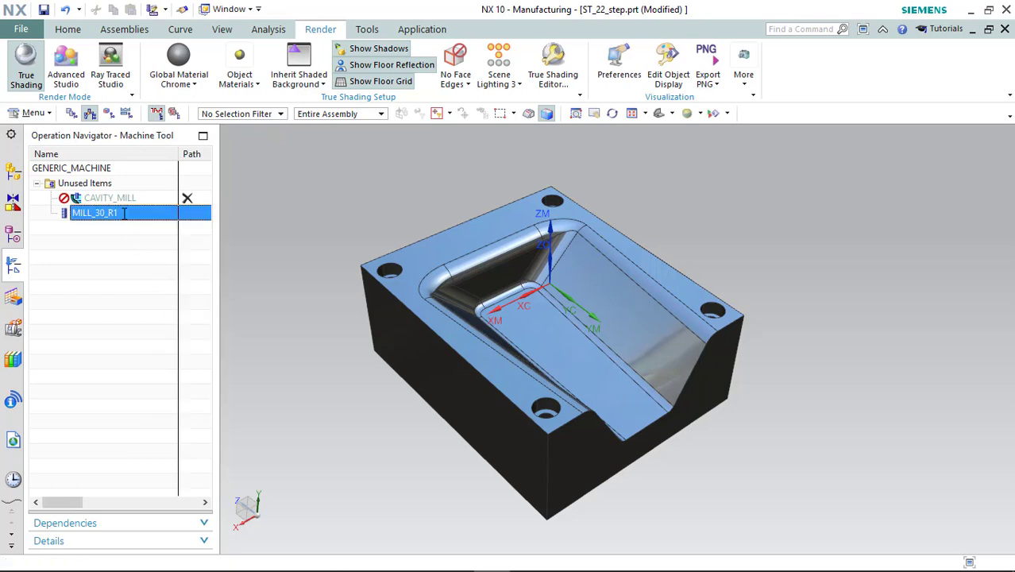
right_click(102, 189)
mouse_move(133, 196)
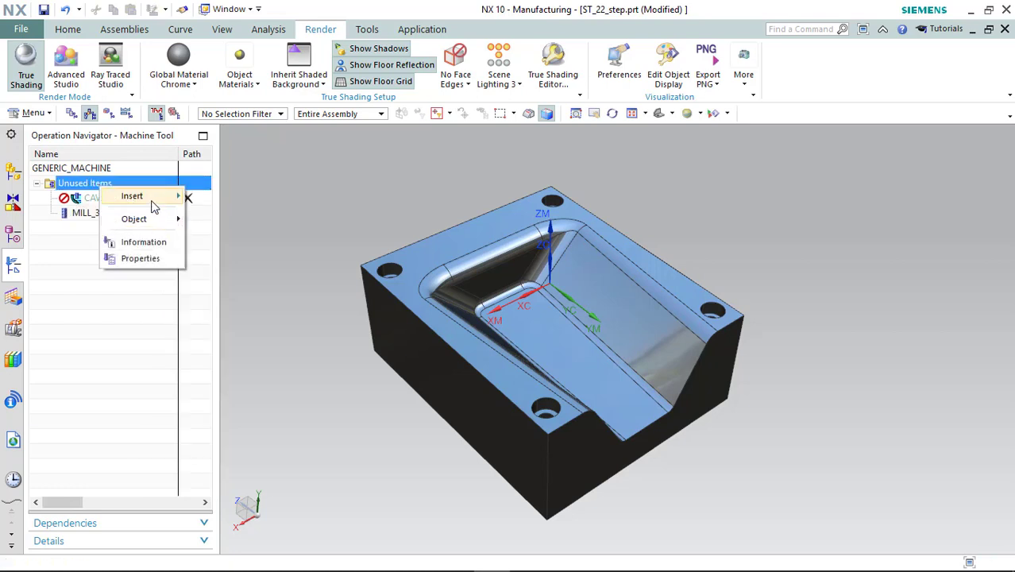
- Create a second end mill, MILL_20, with diameter 20 and length 120
left_click(226, 236)
type("MILL_20")
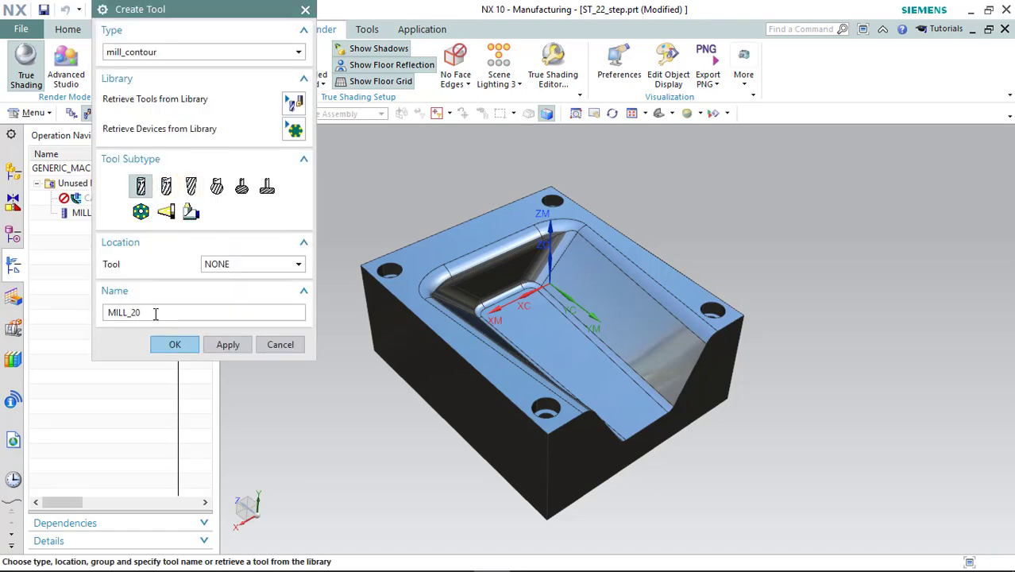
key("Return")
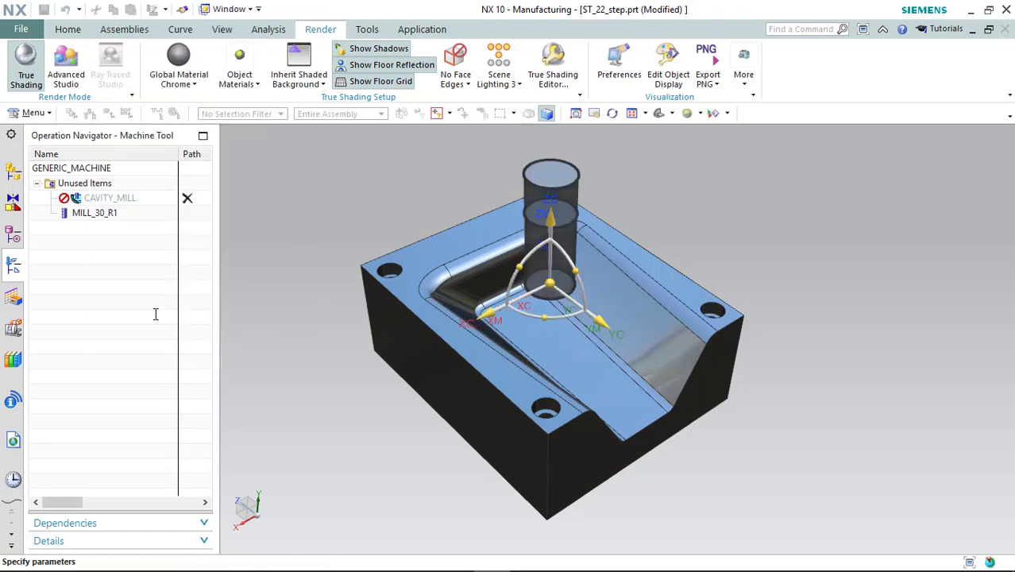
type("20")
key("Tab")
key("Tab")
key("Tab")
key("Tab")
type("12")
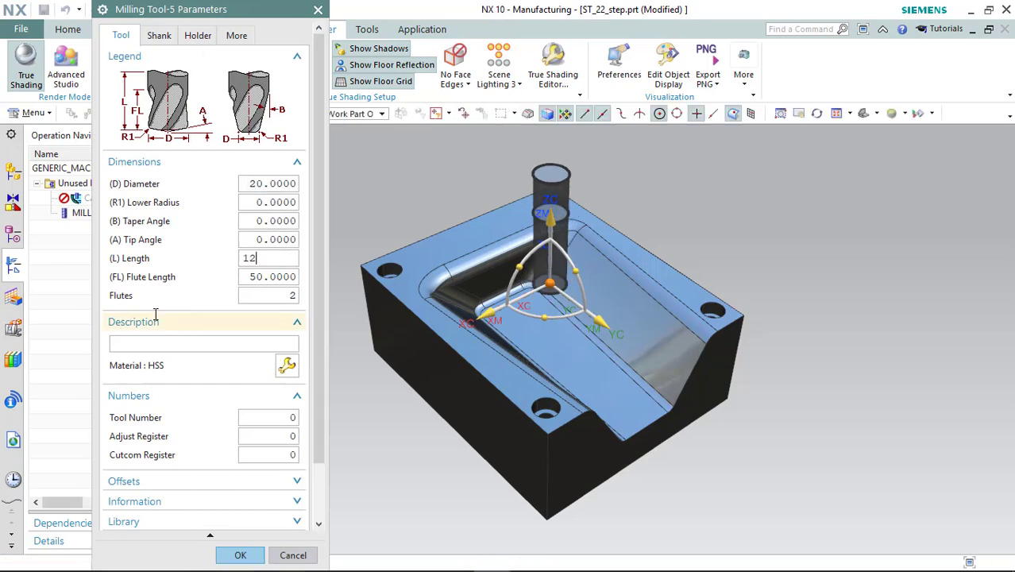
key("Tab")
type("2")
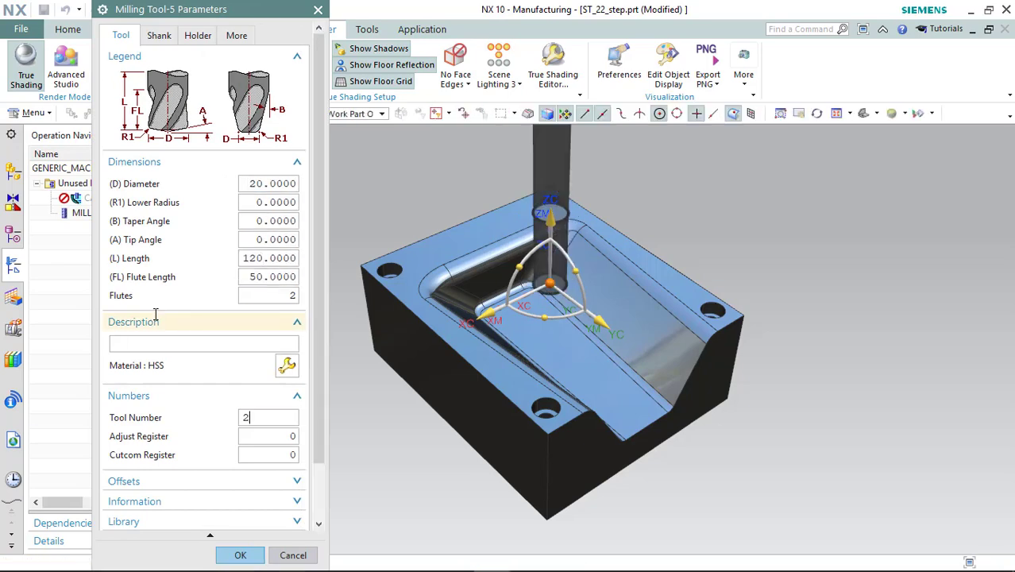
key("Tab")
key("Tab")
key("Tab")
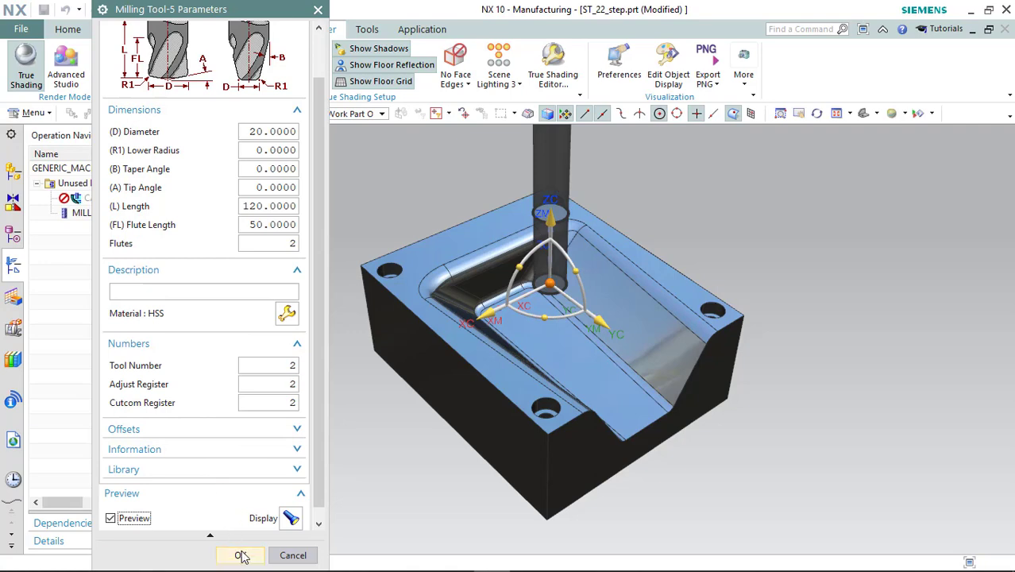
left_click(240, 555)
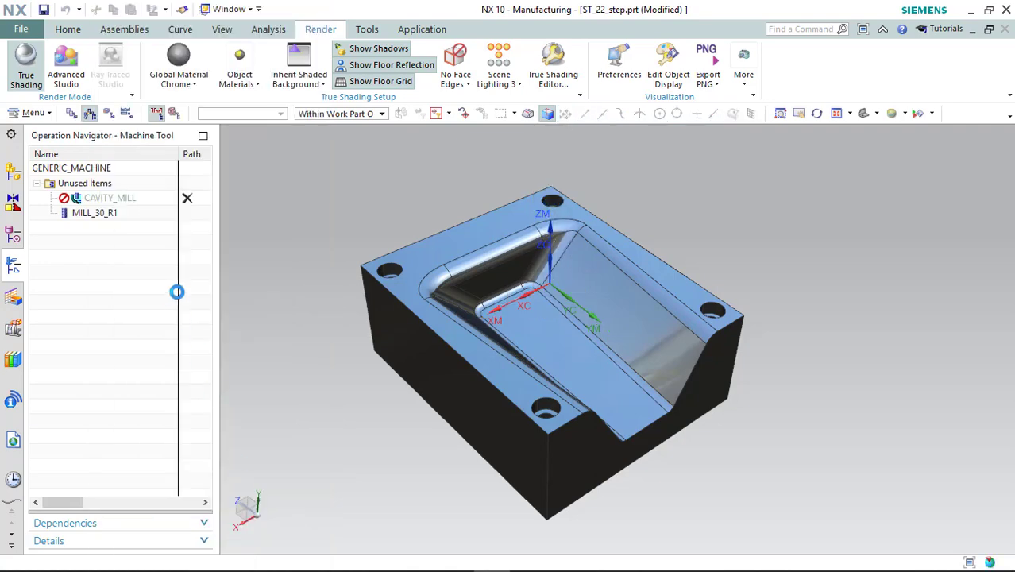
- Create ball mill BALL_MILL_10 with diameter 10 and length 80
right_click(99, 189)
left_click(239, 228)
type("BALL_MILL_1")
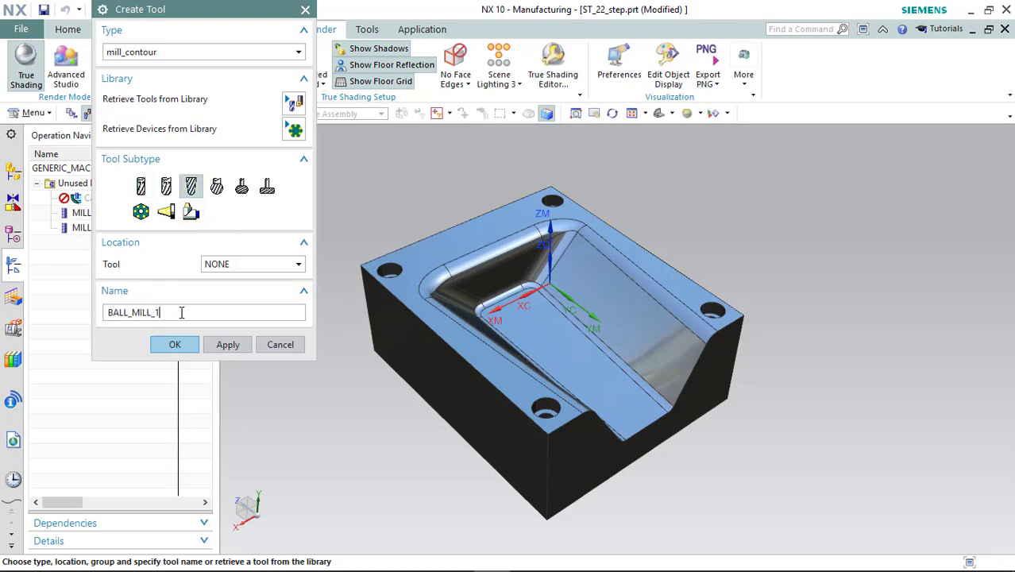
key("Return")
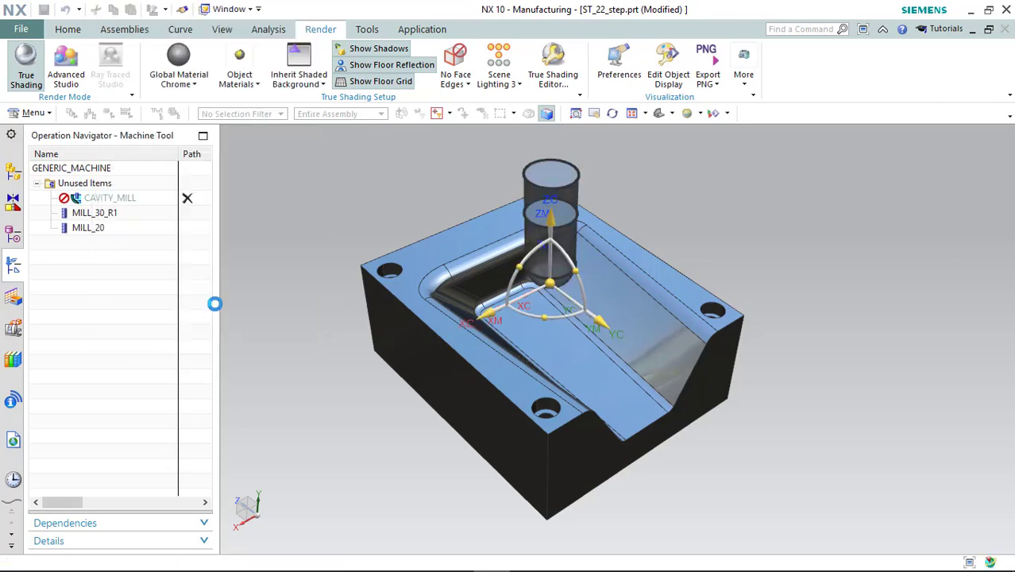
type("10")
key("Tab")
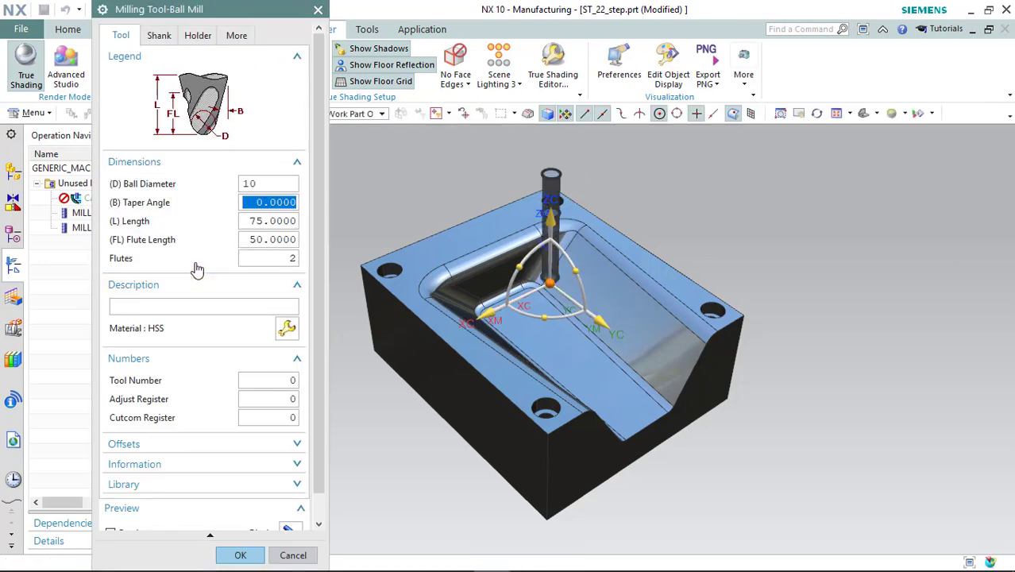
key("Tab")
type("8")
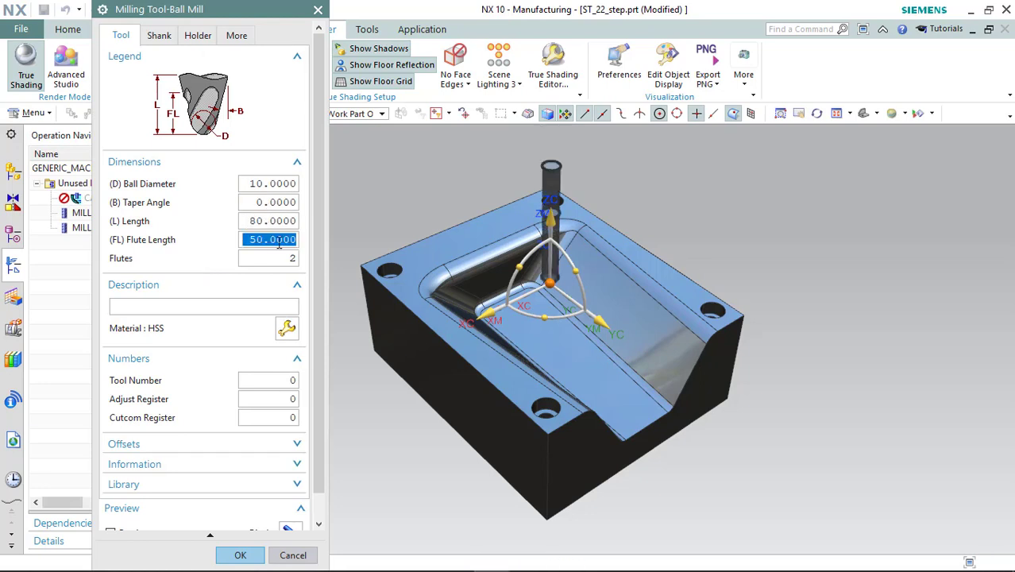
- Set the ball mill's tool, adjust and cutcom numbers to 3 and save it
left_click(258, 304)
type("3")
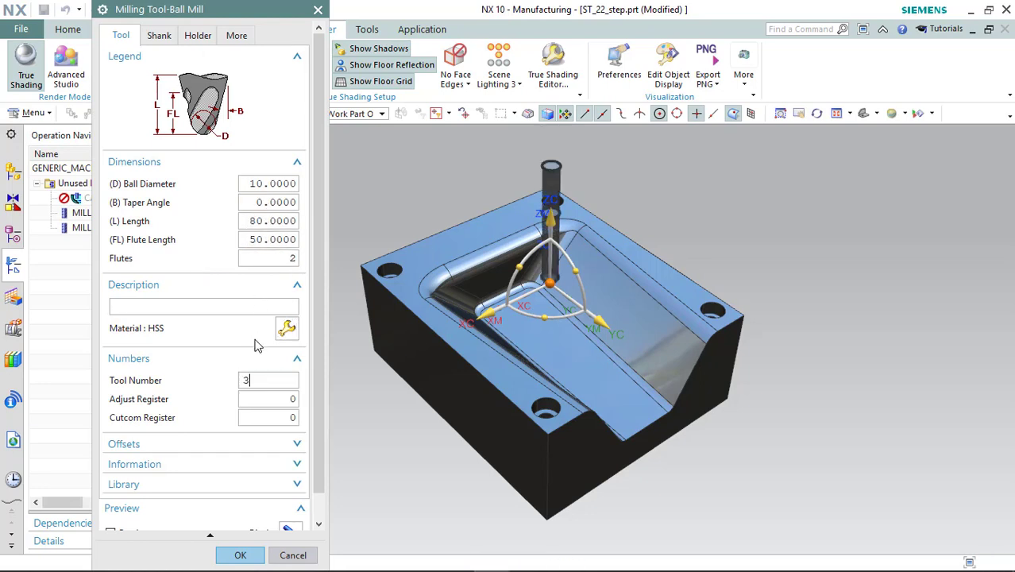
key("Tab")
type("3")
key("Tab")
type("3")
key("Tab")
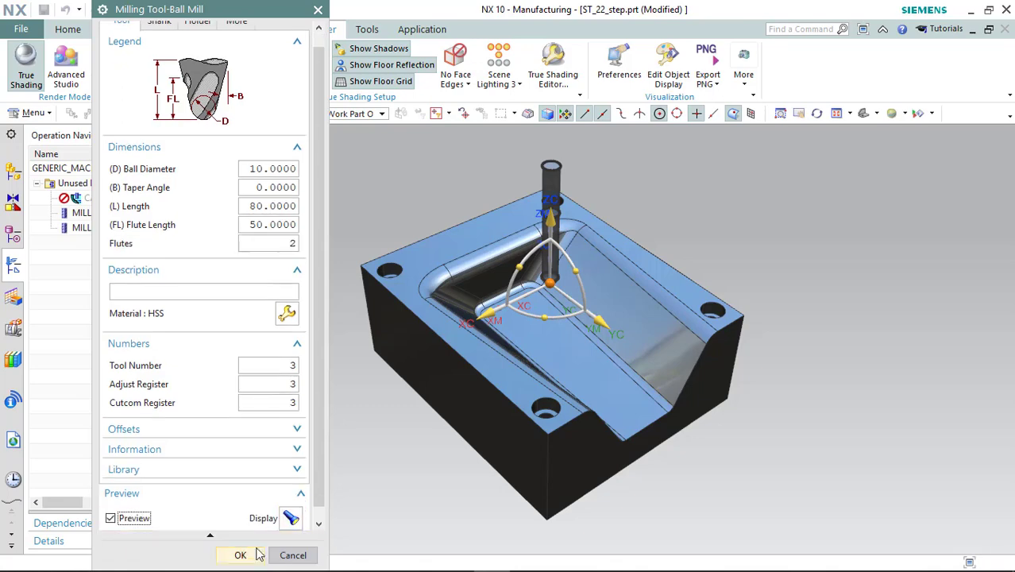
left_click(259, 554)
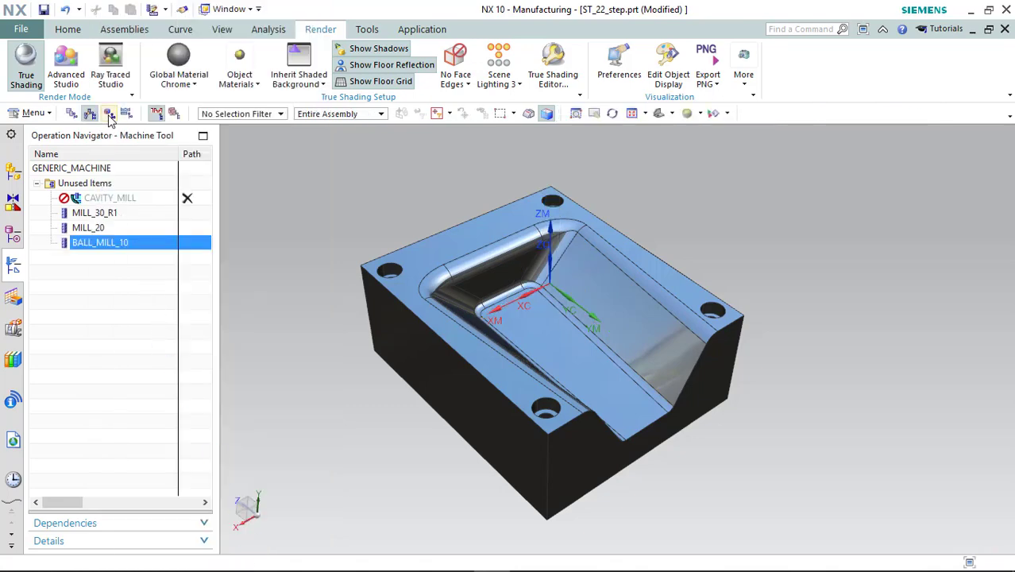
left_click(109, 114)
- Set CAVITY_MILL to use MILL_30_R1 with a Follow Periphery cut pattern
right_click(110, 236)
left_click(153, 248)
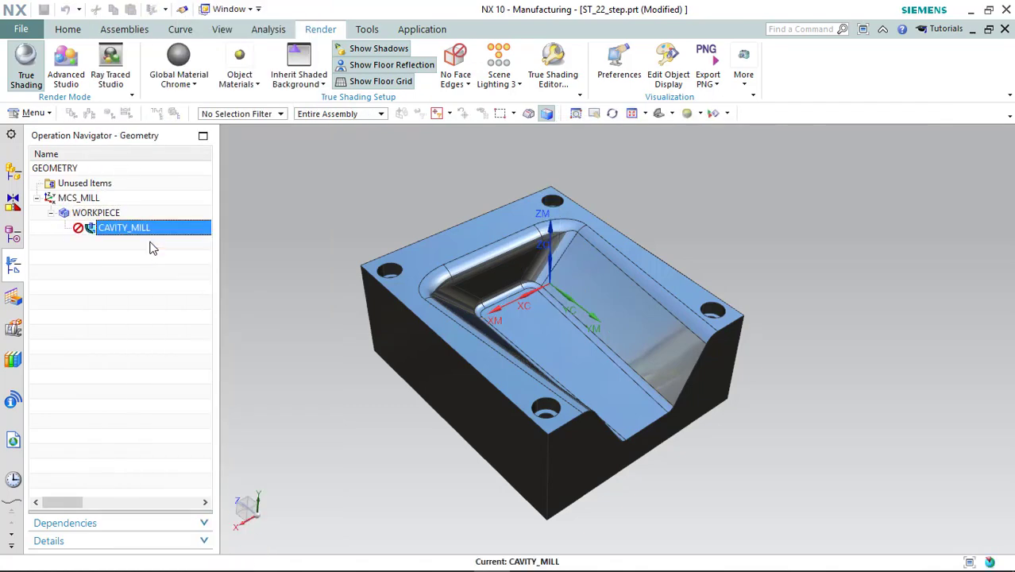
left_click(194, 234)
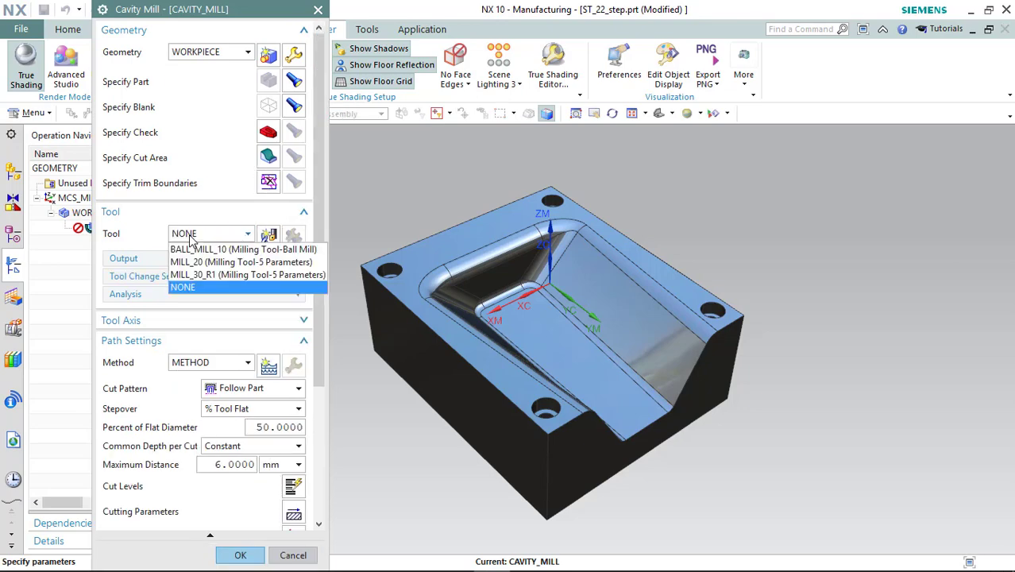
left_click(223, 274)
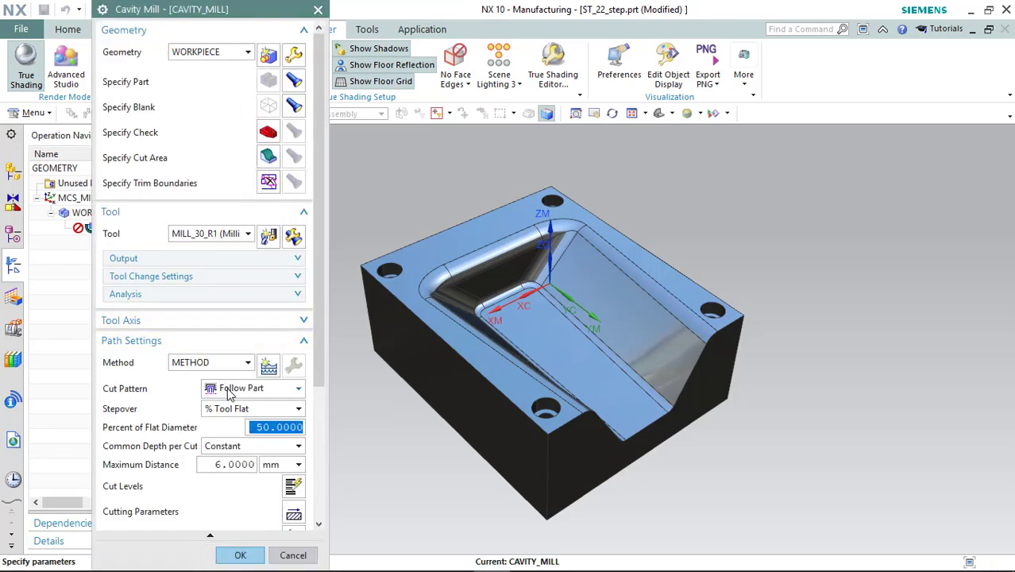
left_click(230, 389)
left_click(251, 421)
- Set the third cut range depth to 71 in Cut Levels
scroll(156, 407, "down", 1)
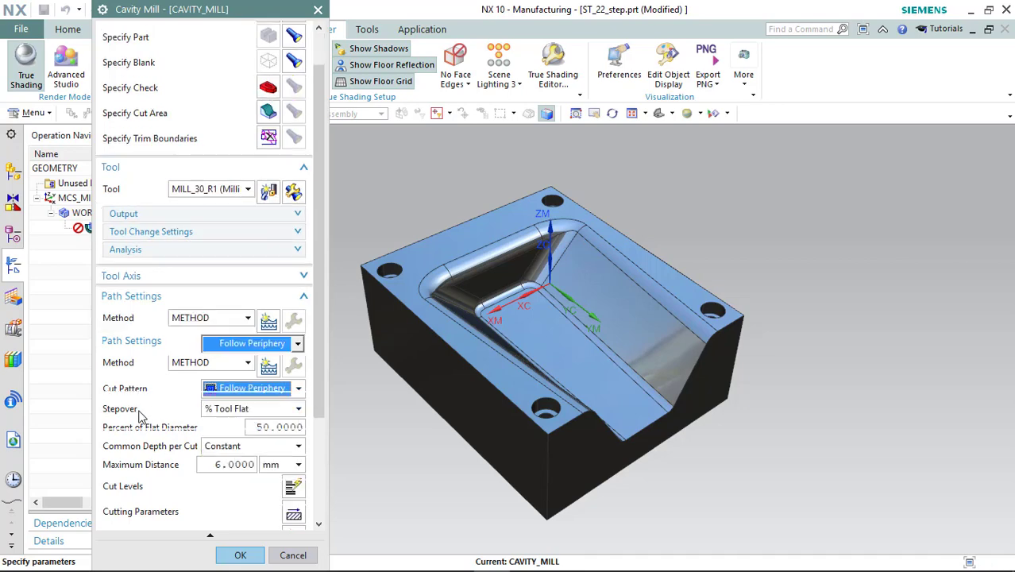
scroll(156, 406, "down", 2)
left_click(294, 353)
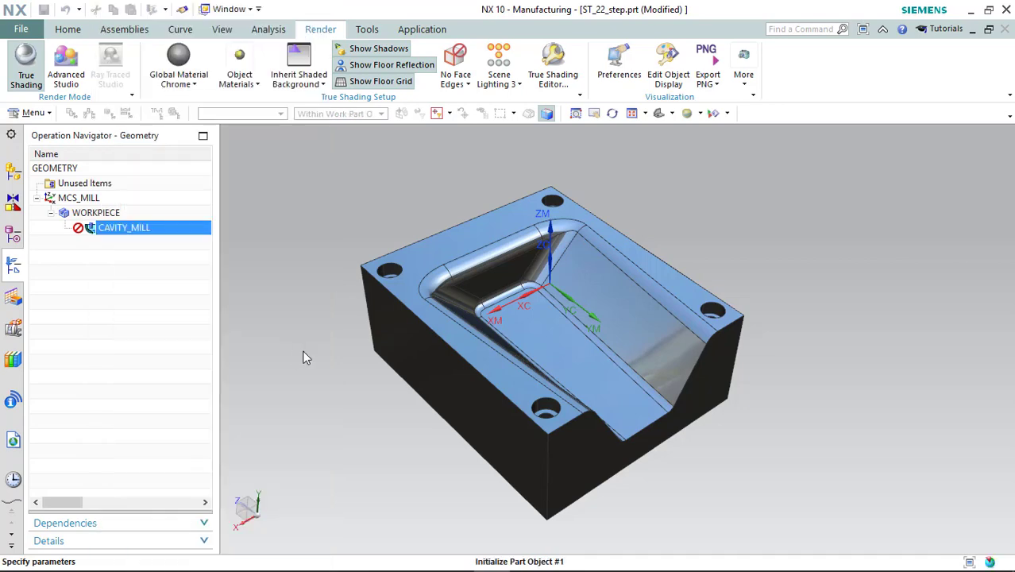
left_click(231, 398)
type("71")
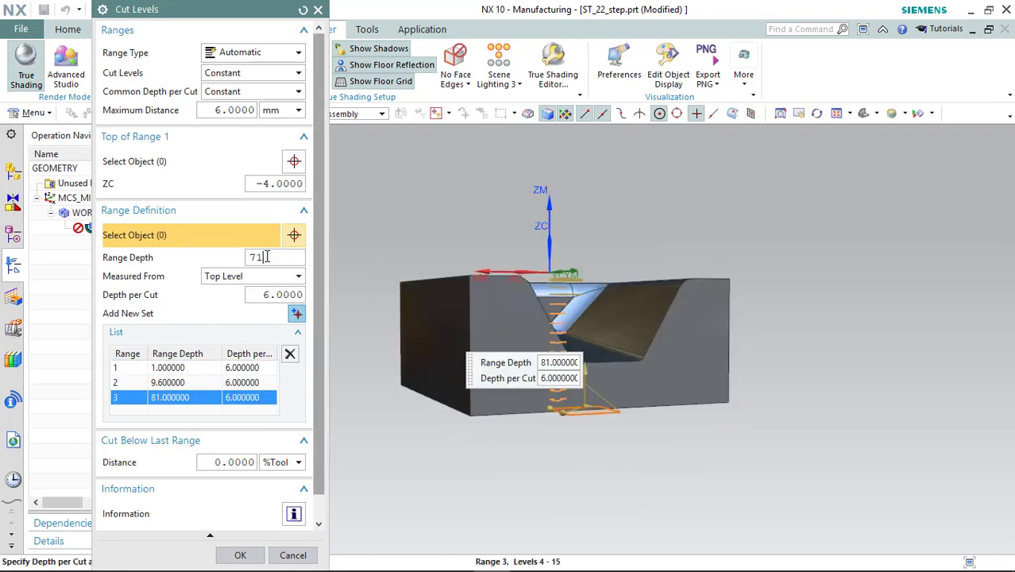
key("Return")
middle_click_drag(556, 401, 563, 409)
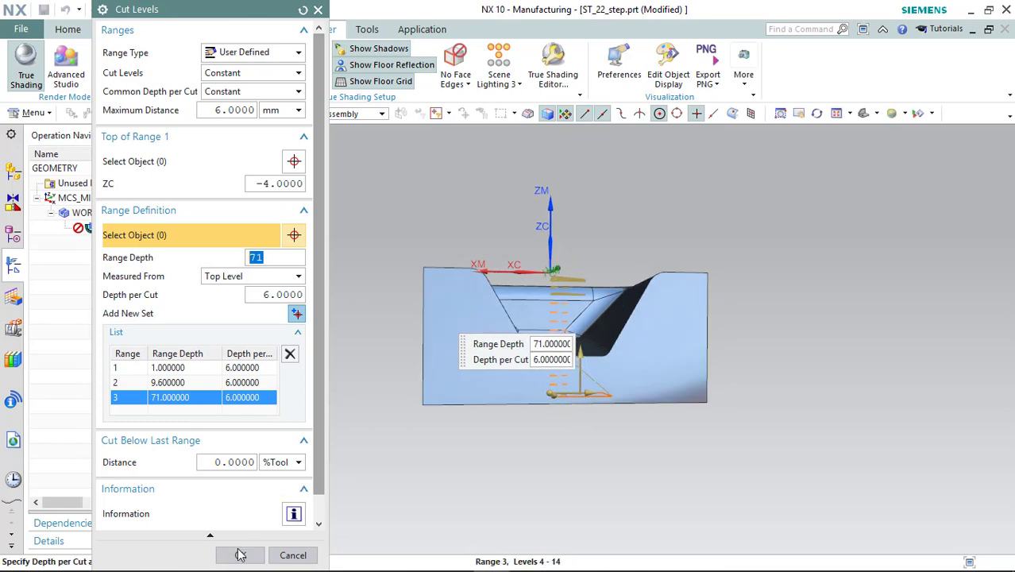
key("F8")
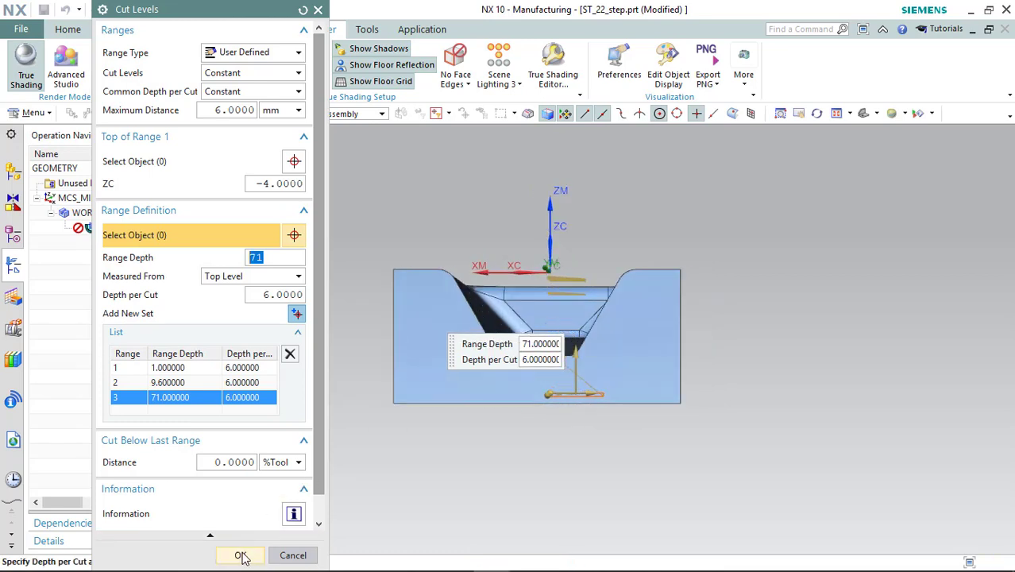
left_click(240, 555)
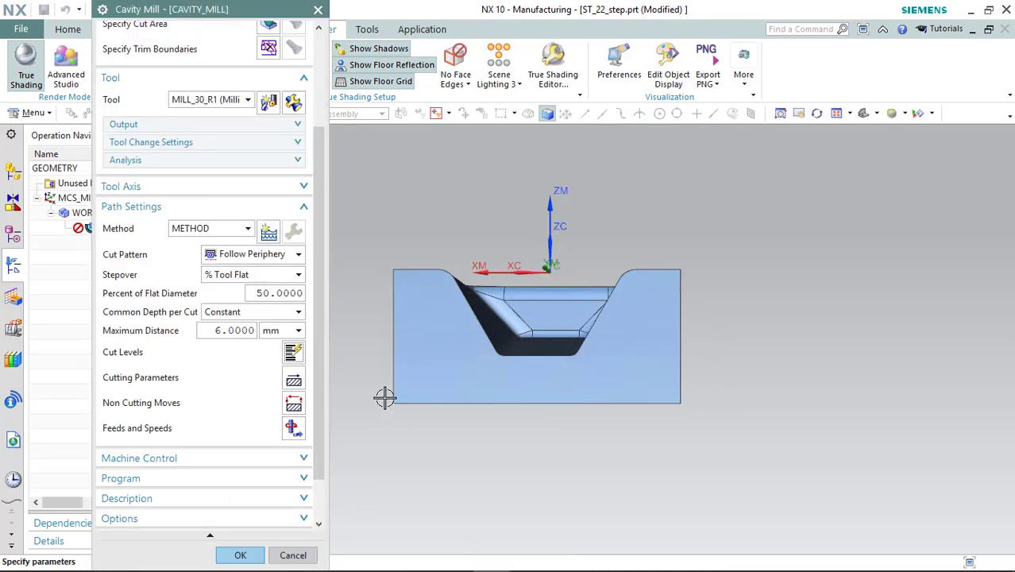
- Calculate and accept the feeds and speeds at 1500 rpm
left_click(292, 429)
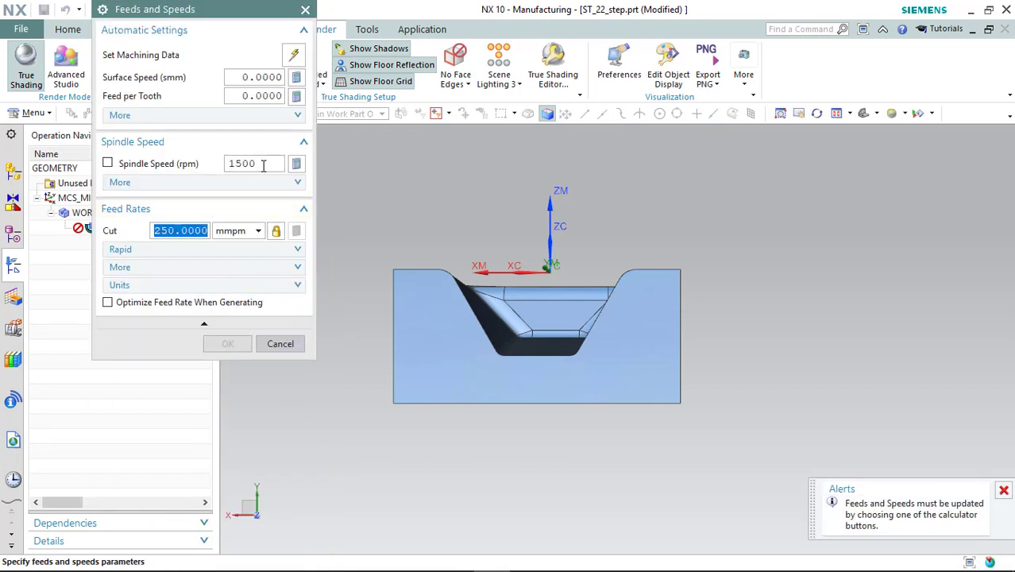
left_click(296, 164)
left_click(227, 343)
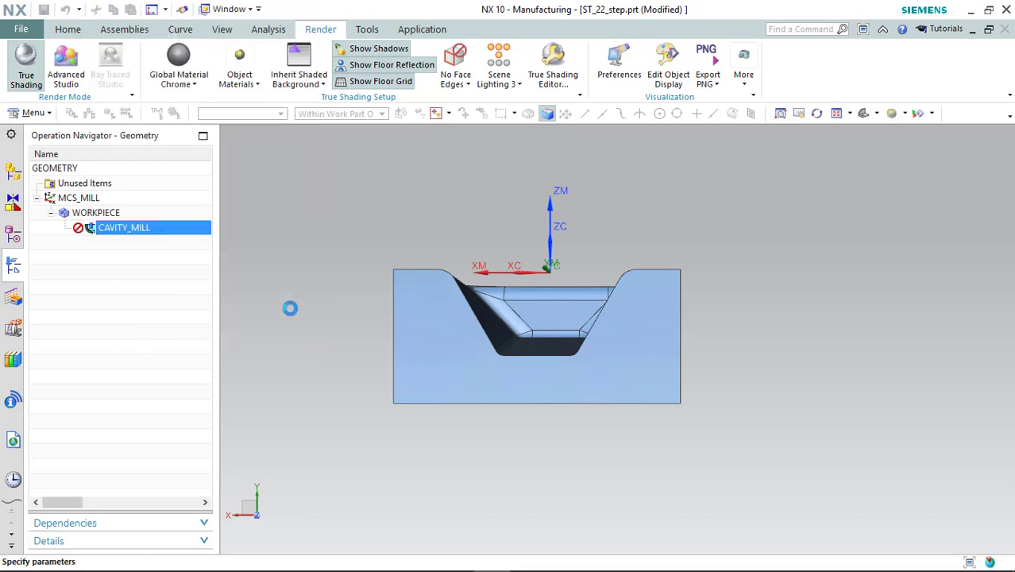
- Generate and accept the cavity milling toolpath
mouse_move(425, 275)
middle_mouse_down()
mouse_move(484, 279)
mouse_move(431, 336)
middle_mouse_up()
scroll(234, 480, "down", 2)
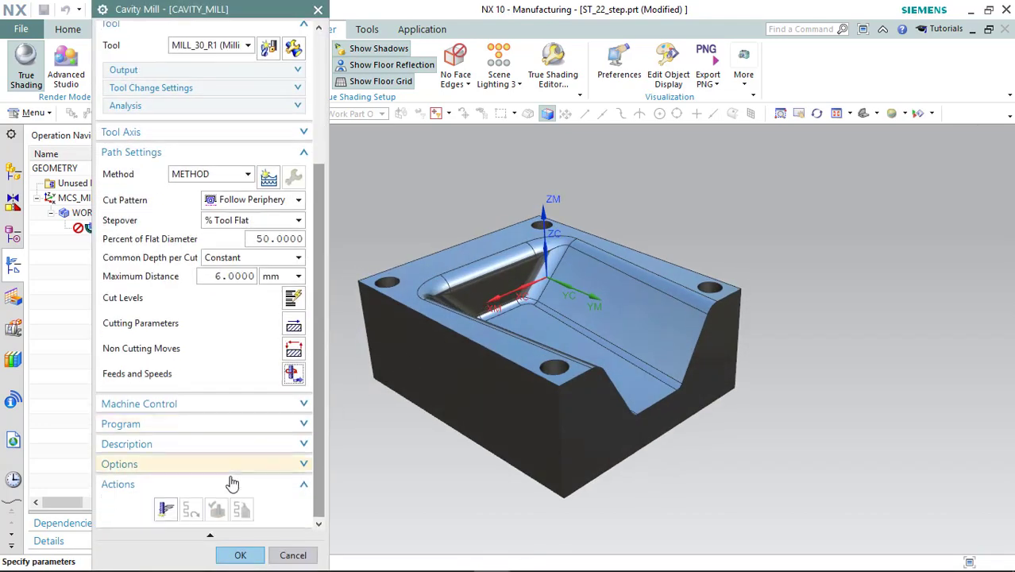
left_click(166, 510)
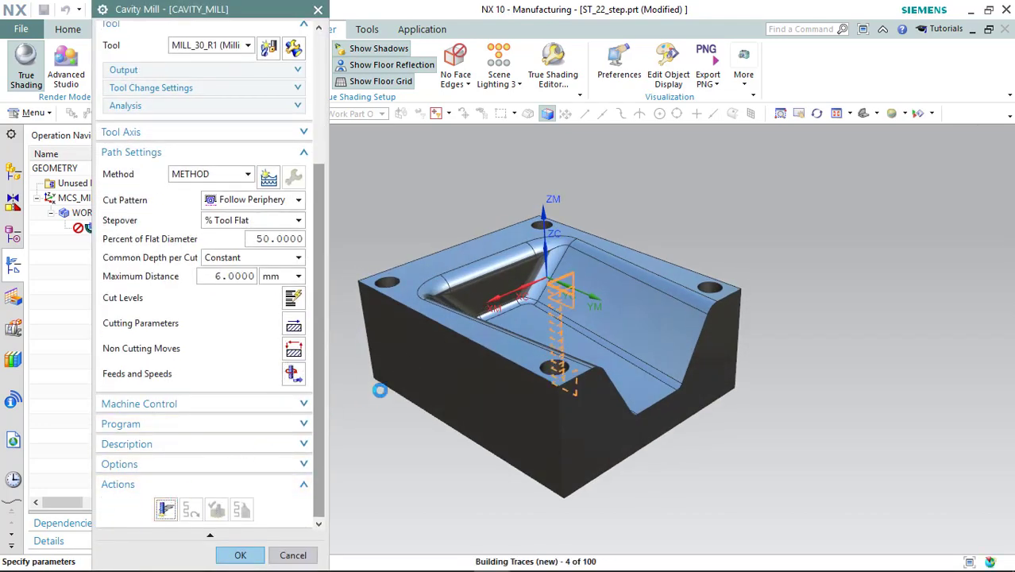
middle_click(421, 369)
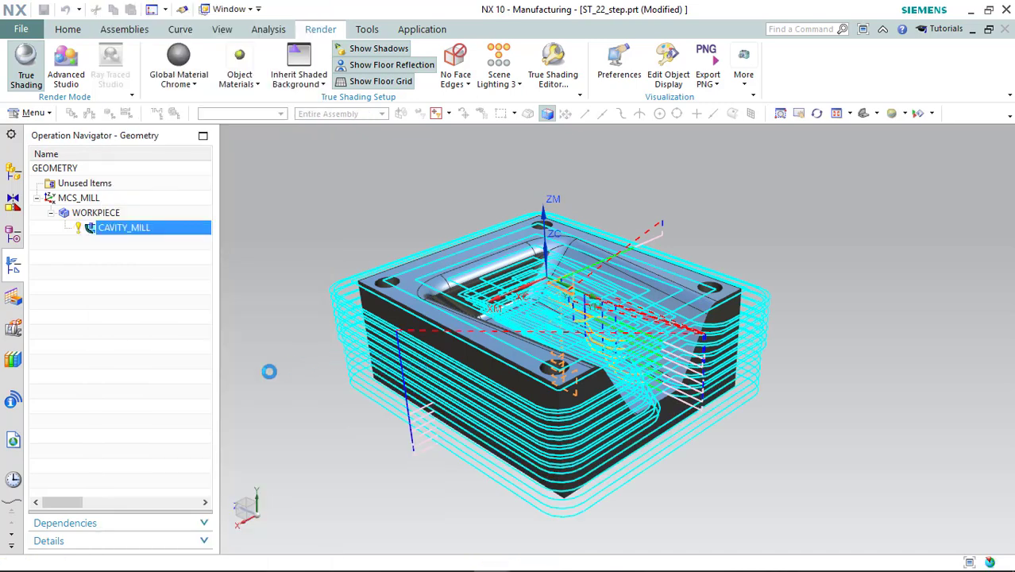
- Play the 3D Dynamic material-removal simulation at speed 10 and inspect the pocket
scroll(187, 407, "down", 2)
scroll(226, 488, "down", 2)
middle_click(222, 497)
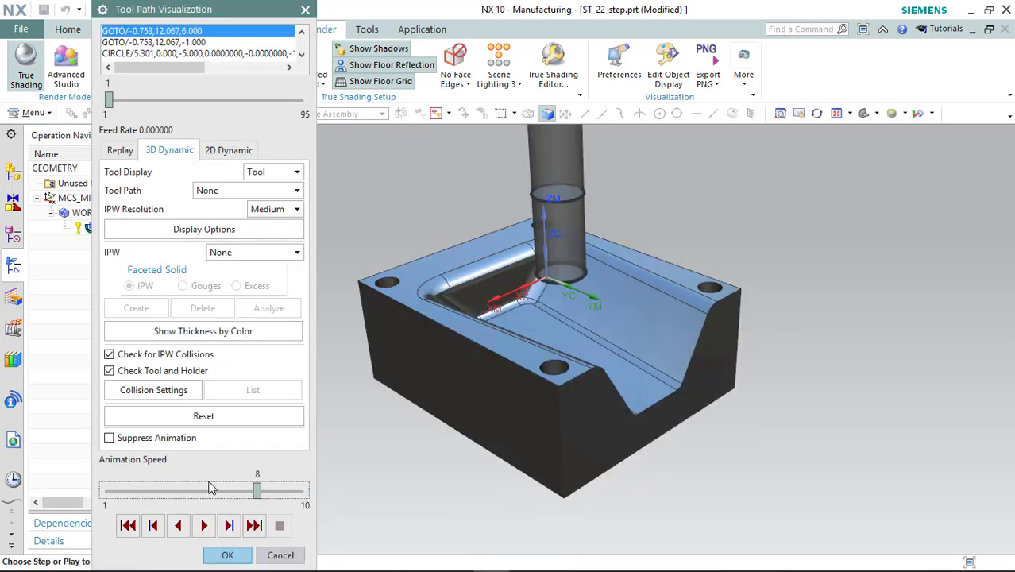
left_click(203, 525)
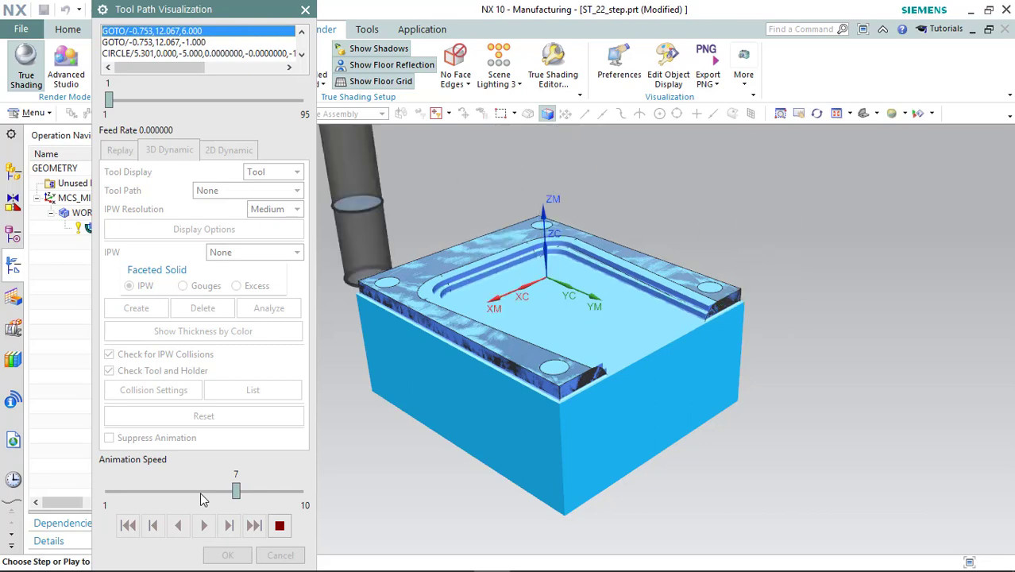
left_click_drag(236, 491, 301, 492)
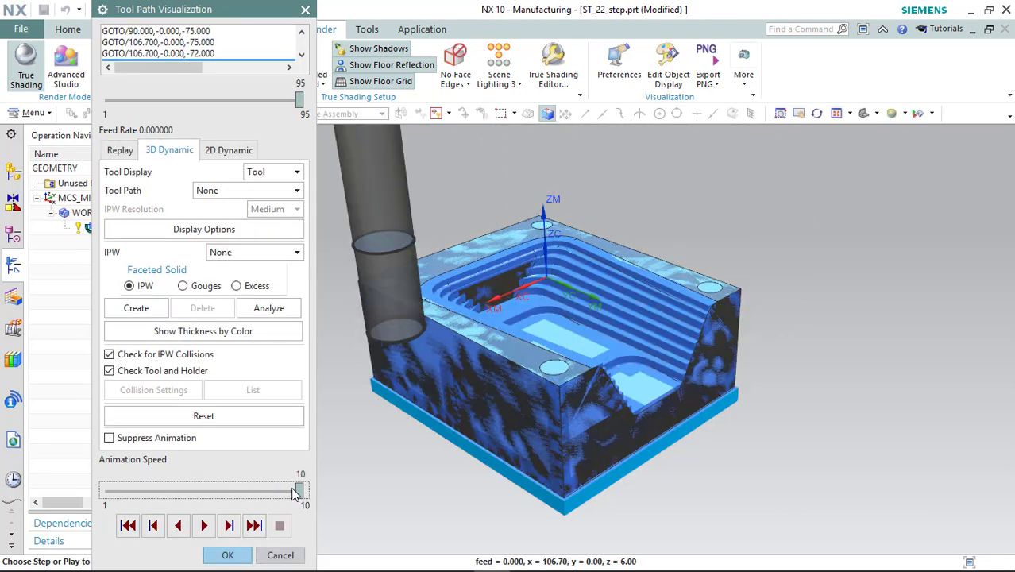
middle_click_drag(546, 341, 531, 348)
- Close the cavity mill dialogs and create a Streamline operation on WORKPIECE
left_click(226, 556)
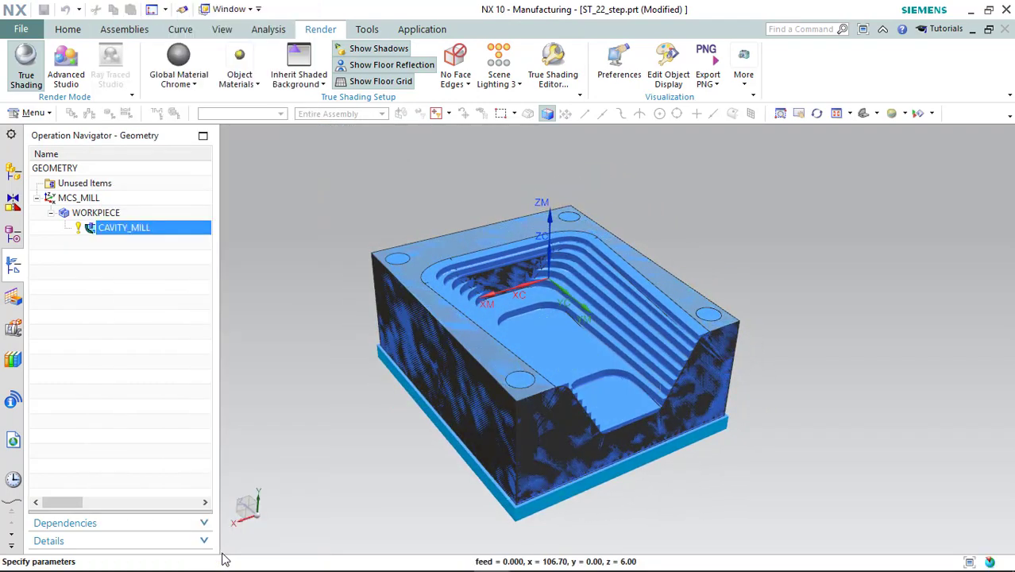
left_click(232, 556)
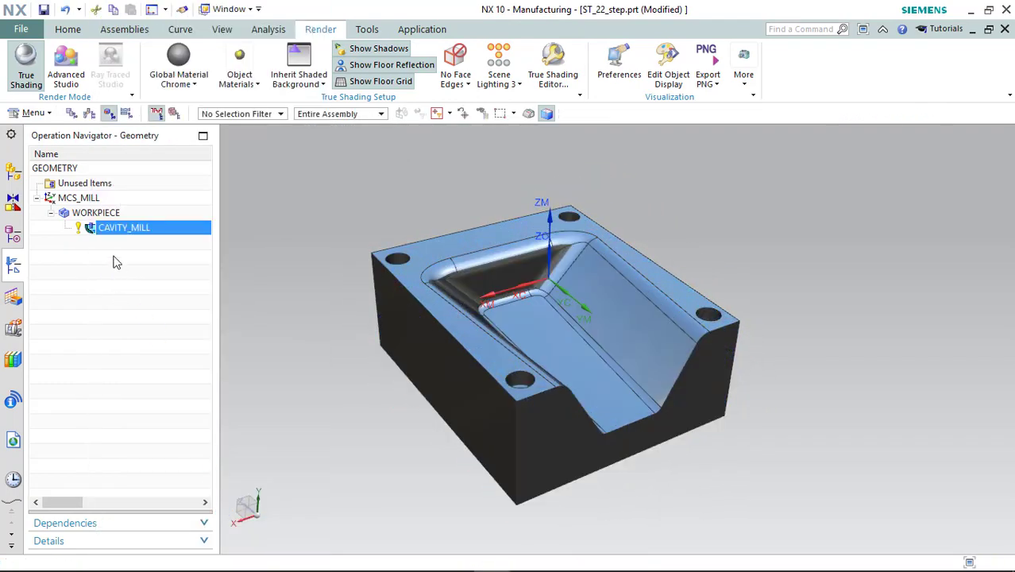
left_click(91, 213)
right_click(94, 213)
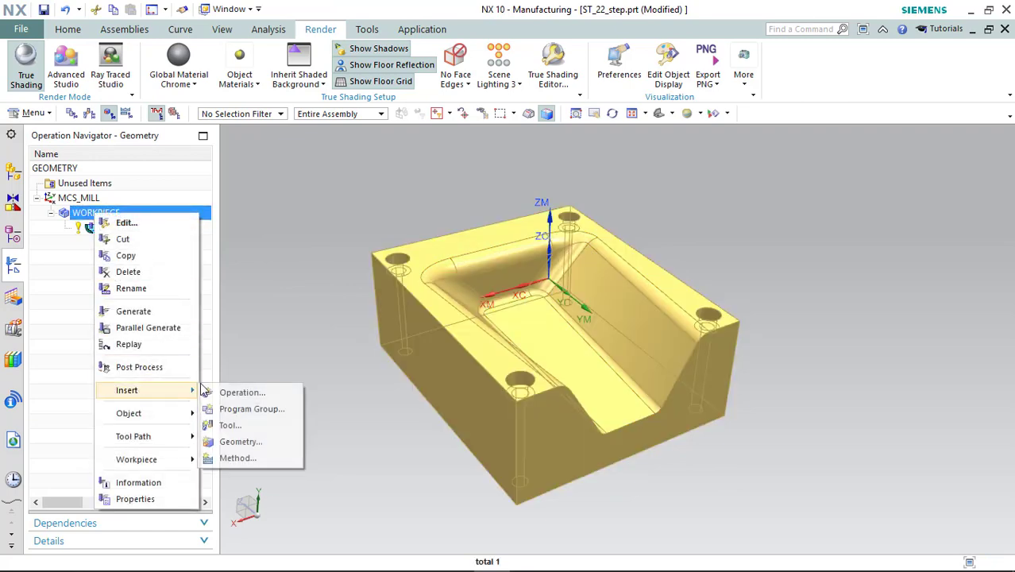
left_click(208, 390)
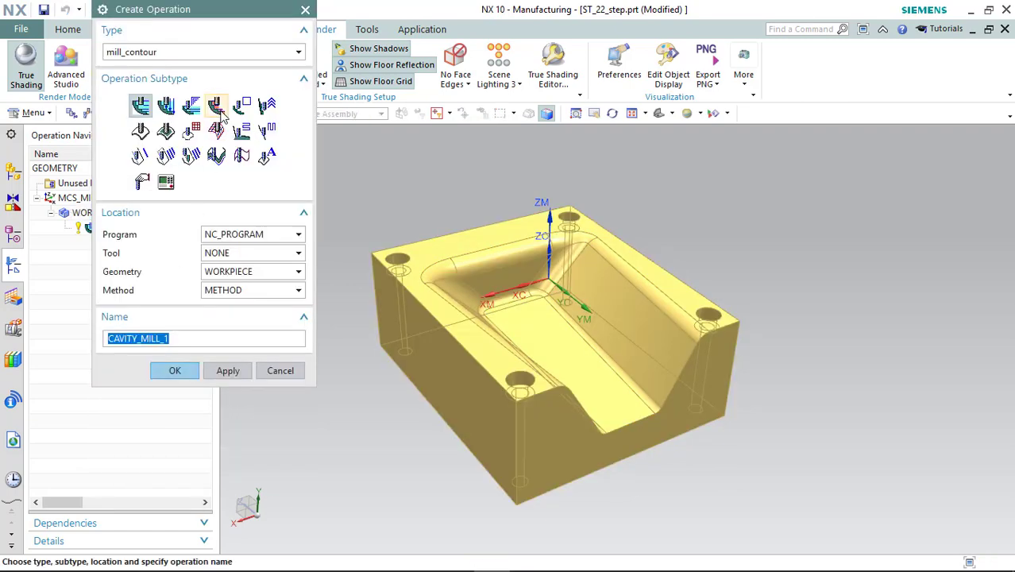
left_click(219, 132)
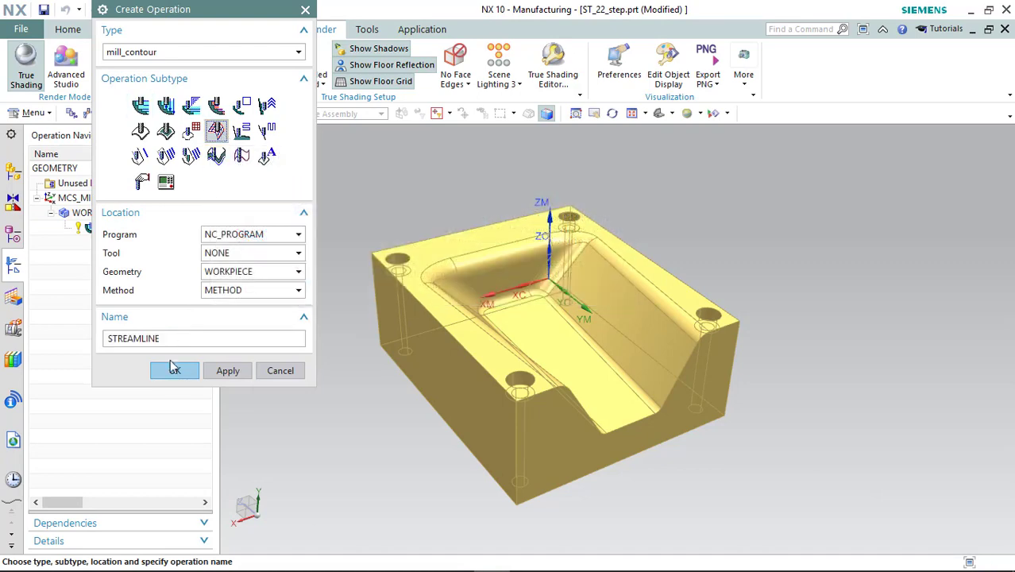
left_click(173, 371)
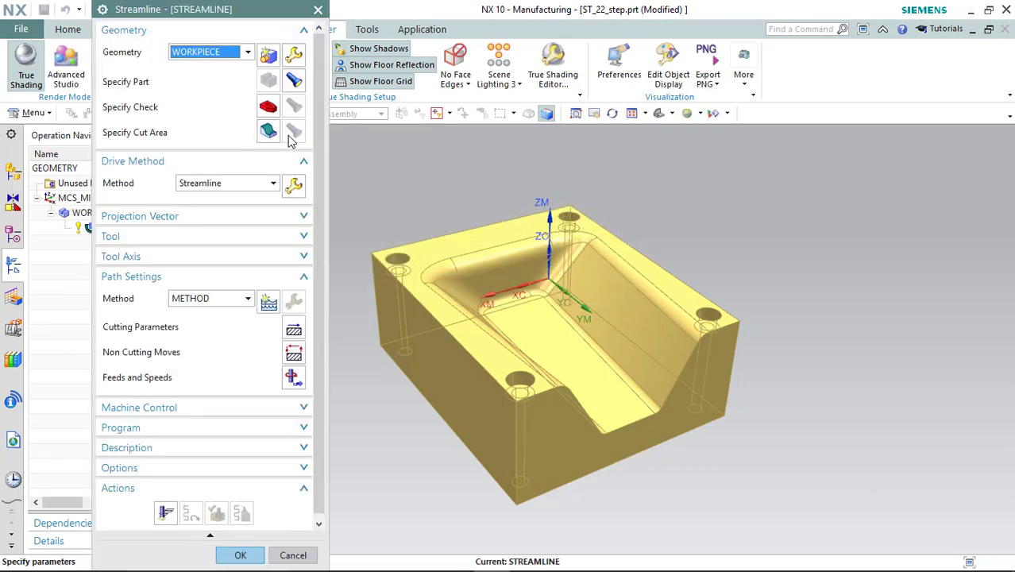
- Set the streamline drive stepover to Constant at 0.5 mm
left_click(293, 185)
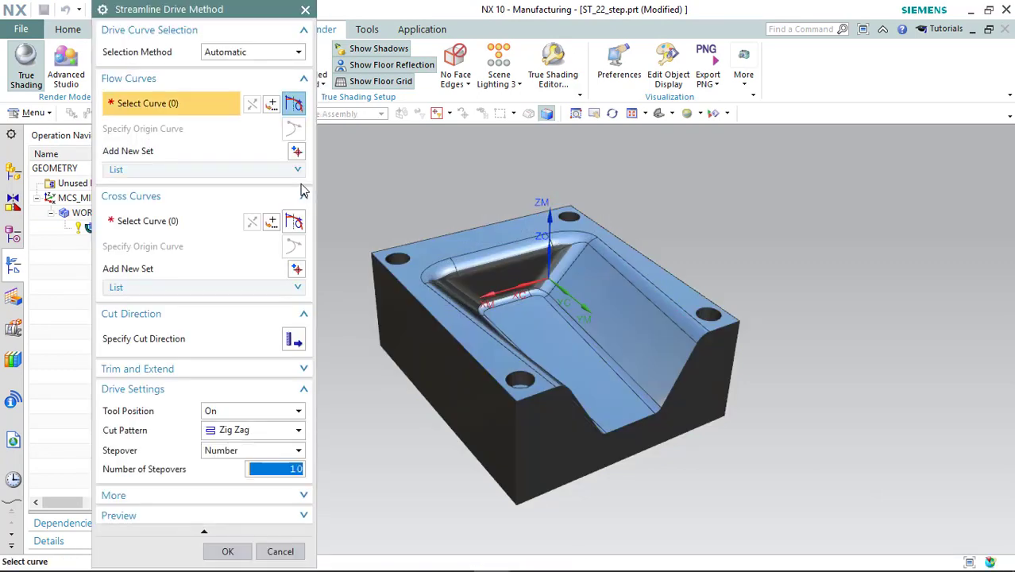
left_click(235, 451)
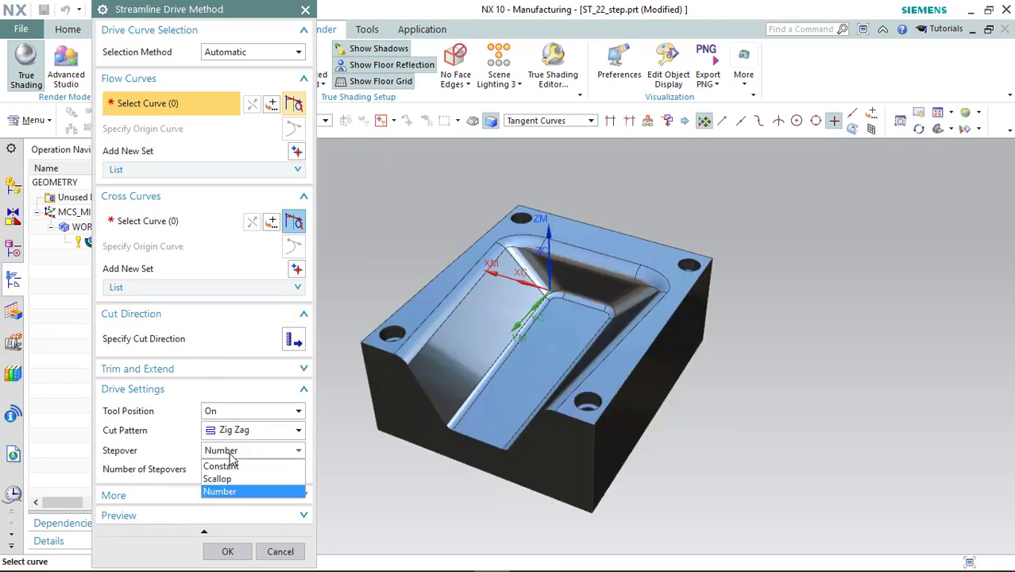
left_click(239, 467)
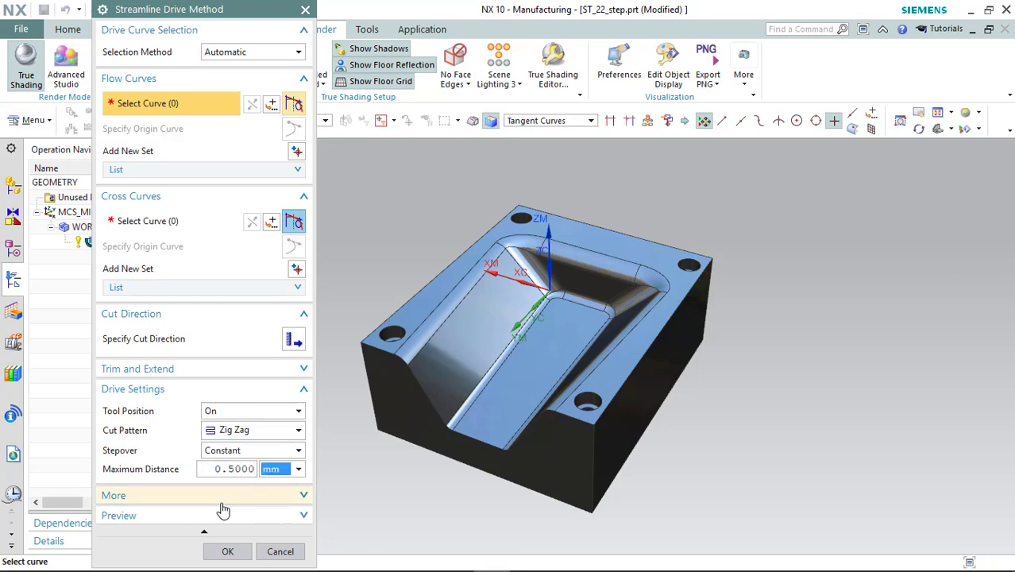
left_click(227, 551)
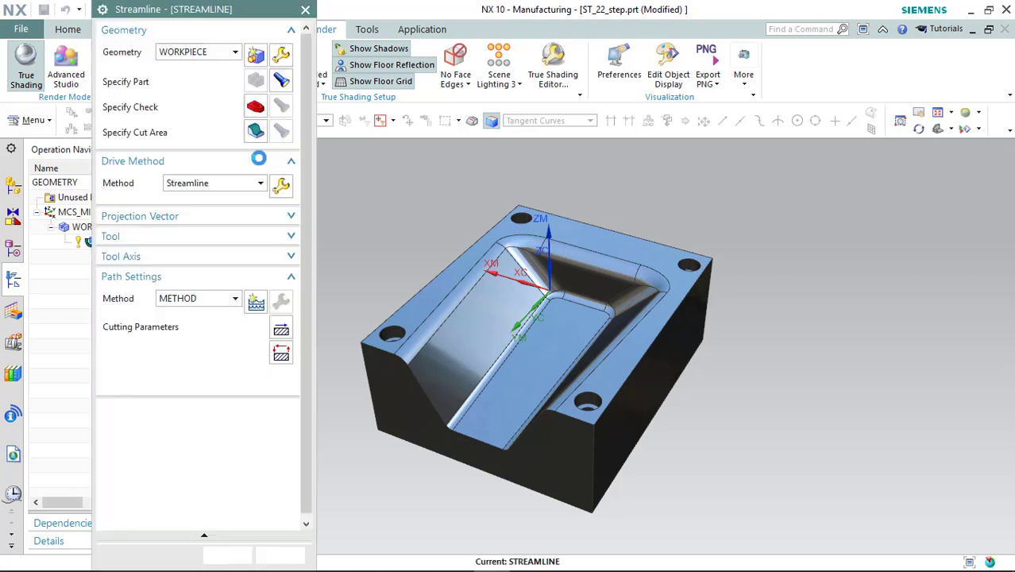
- Pick the first eleven pocket faces—slopes, fillets, floor and right wall—as cut area
left_click(268, 136)
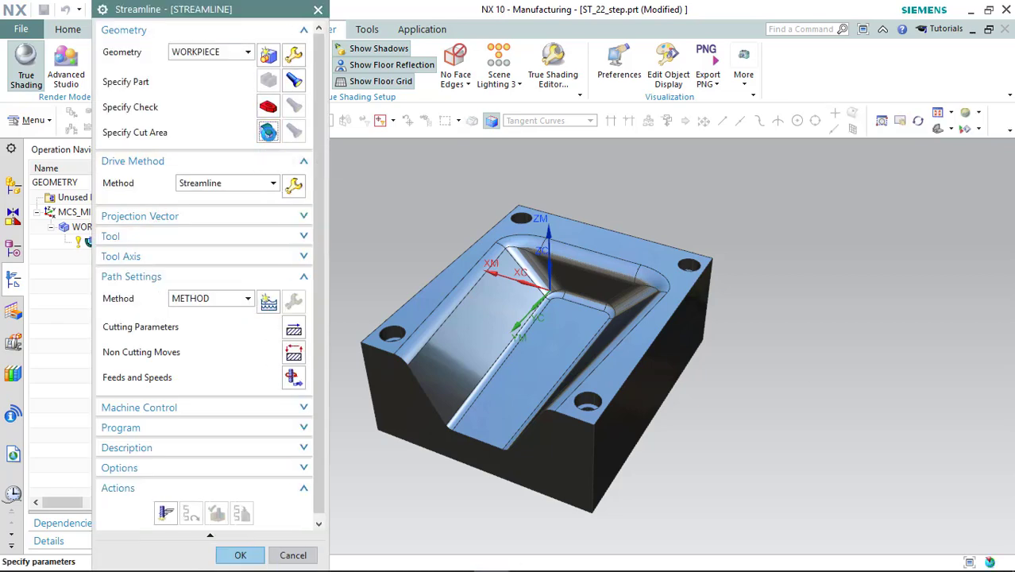
left_click(441, 340)
left_click(465, 363)
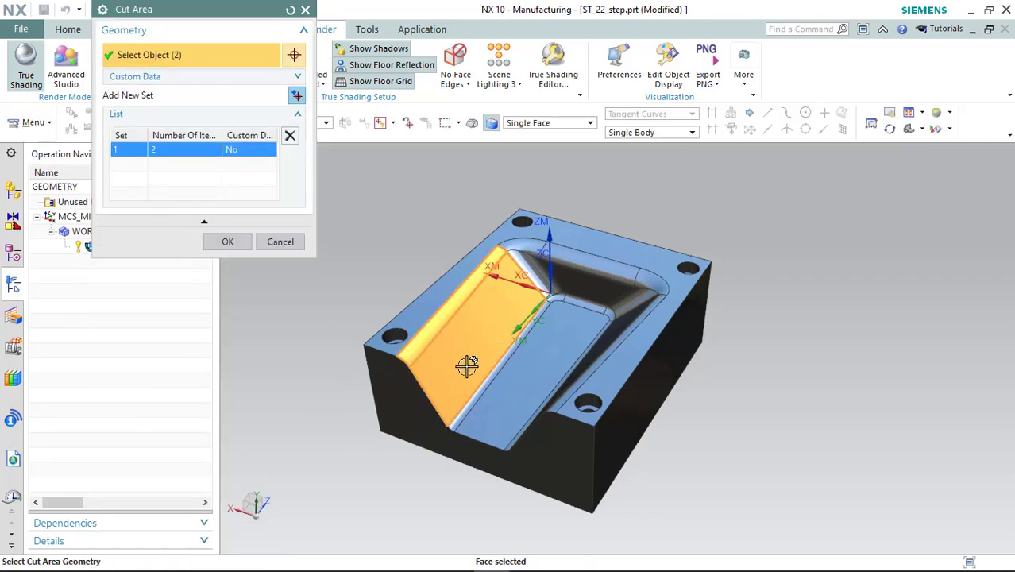
left_click(477, 385)
left_click(512, 374)
mouse_move(464, 403)
middle_mouse_down()
mouse_move(516, 381)
mouse_move(528, 396)
middle_mouse_up()
left_click(619, 350)
left_click(627, 326)
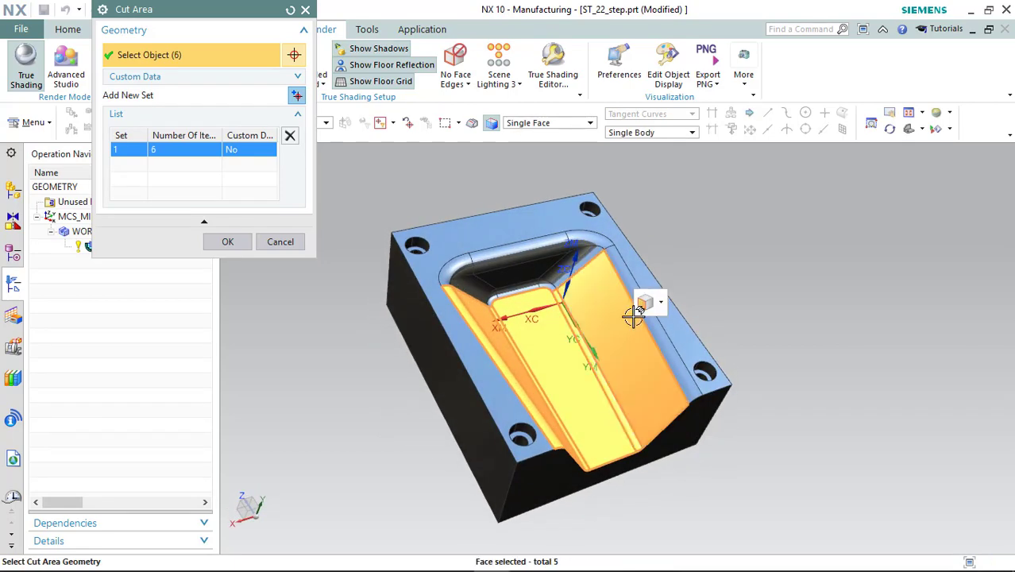
left_click(659, 278)
left_click(600, 239)
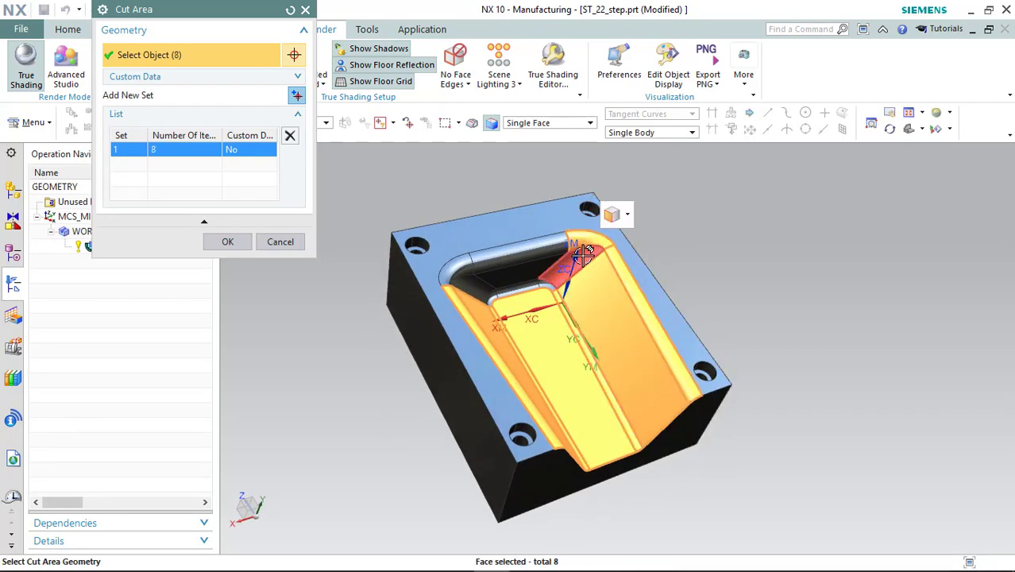
left_click(576, 255)
left_click(548, 285)
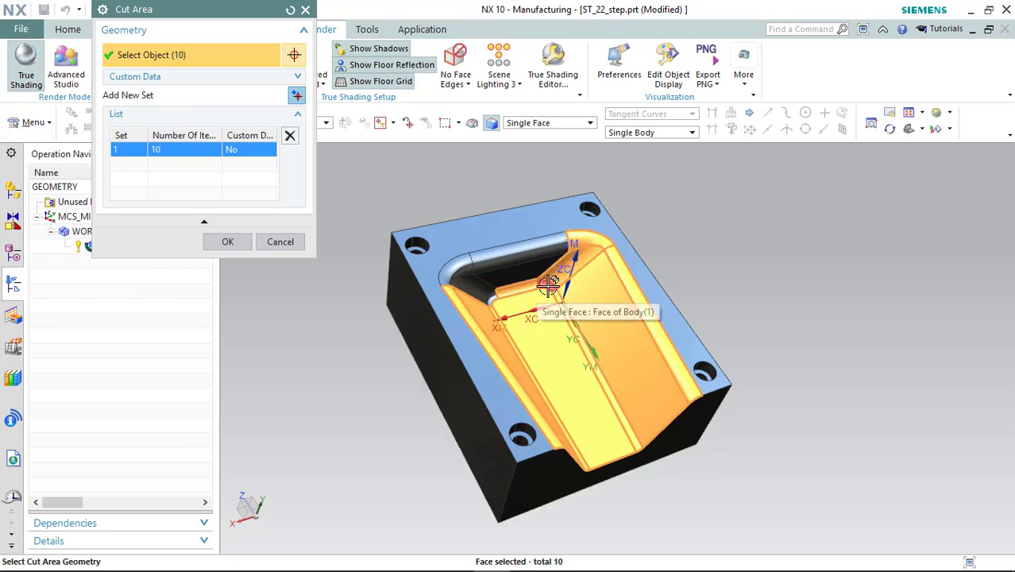
left_click(537, 310)
- Add the back faces and fillet to reach 16 faces, and confirm
mouse_move(489, 301)
middle_mouse_down()
mouse_move(431, 256)
mouse_move(450, 291)
middle_mouse_up()
scroll(548, 293, "up", 2)
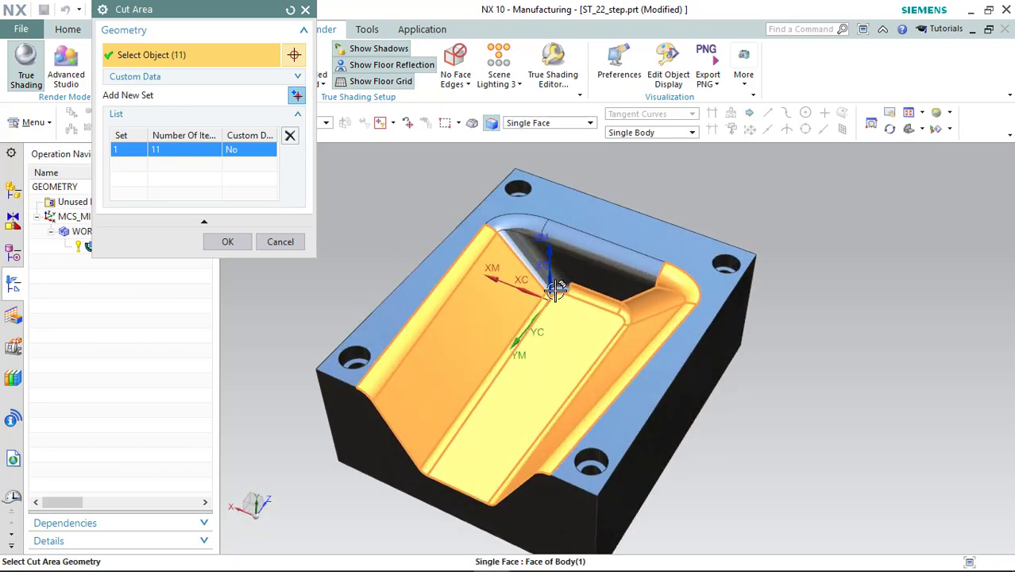
scroll(548, 292, "up", 1)
left_click(544, 266)
left_click(508, 213)
left_click(509, 213)
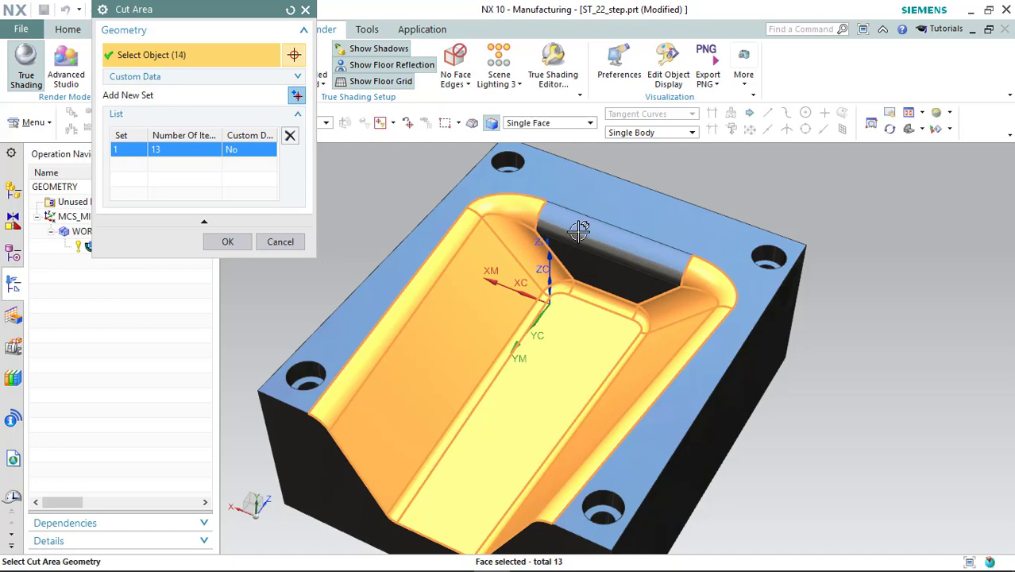
left_click(584, 251)
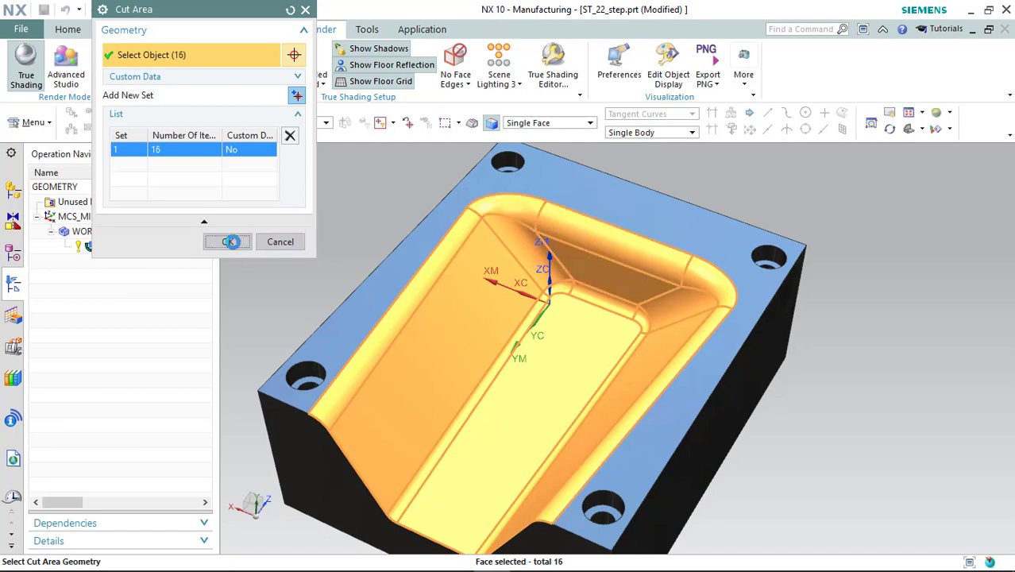
left_click(226, 242)
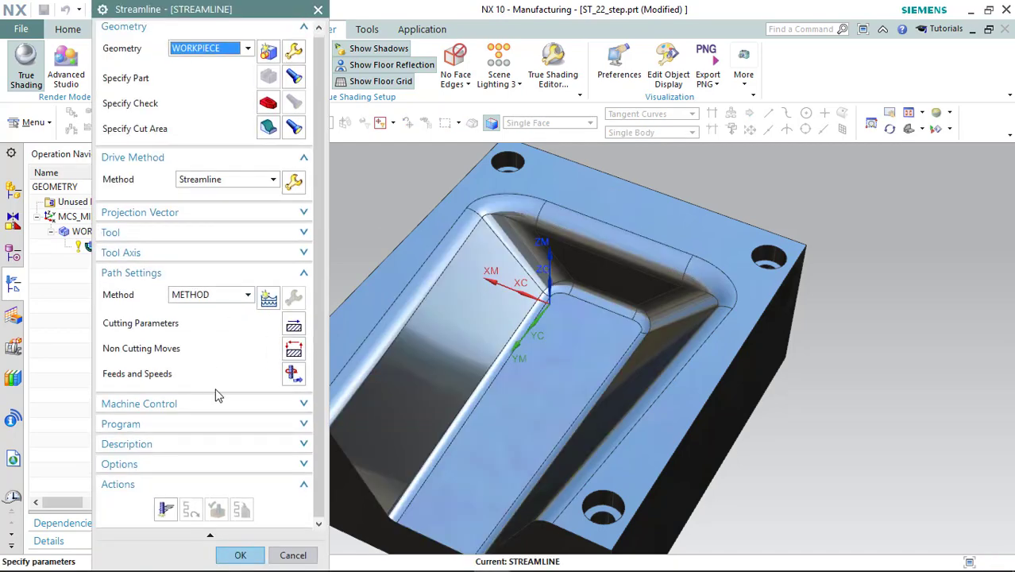
- Assign BALL_MILL_10 to the Streamline operation and inspect the toolpath across the pocket
left_click(136, 232)
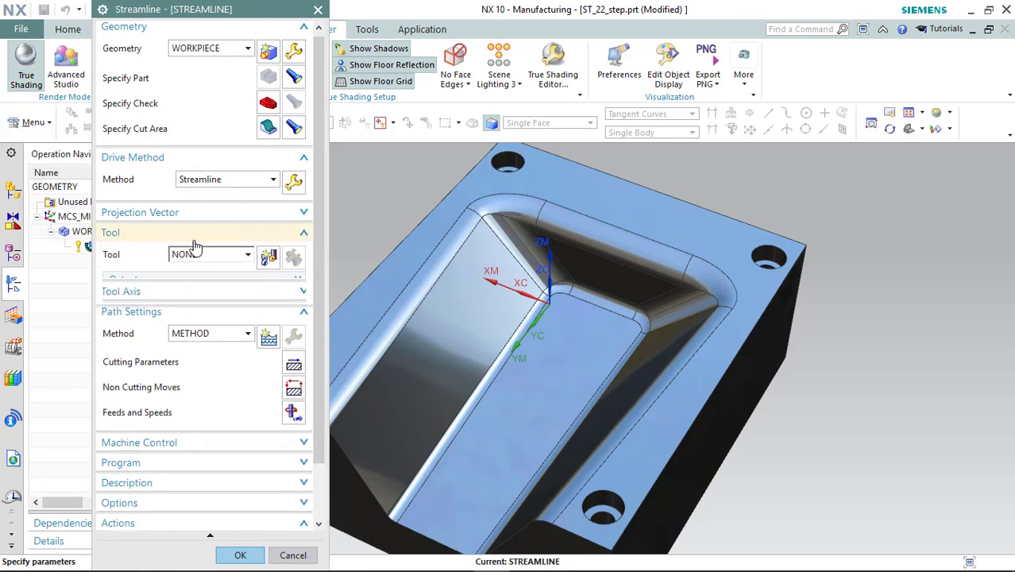
left_click(221, 255)
left_click(227, 270)
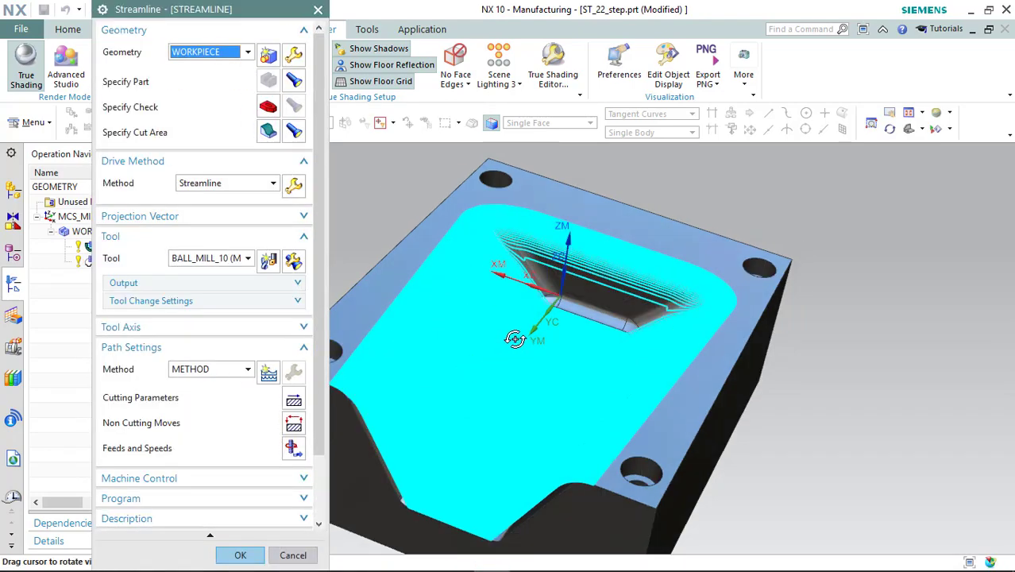
middle_click_drag(488, 364, 494, 343)
scroll(539, 195, "up", 3)
scroll(539, 194, "up", 3)
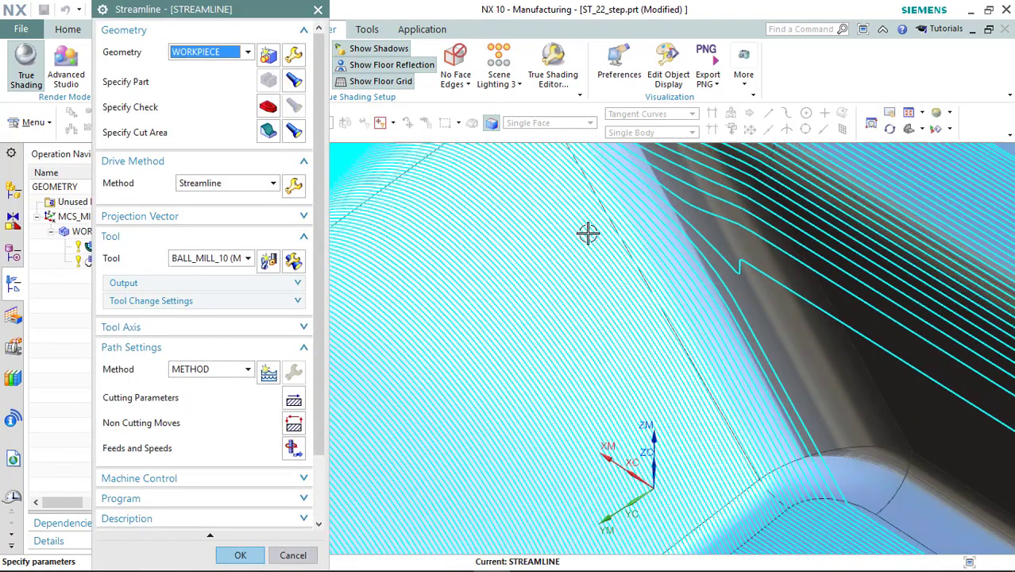
scroll(737, 340, "down", 2)
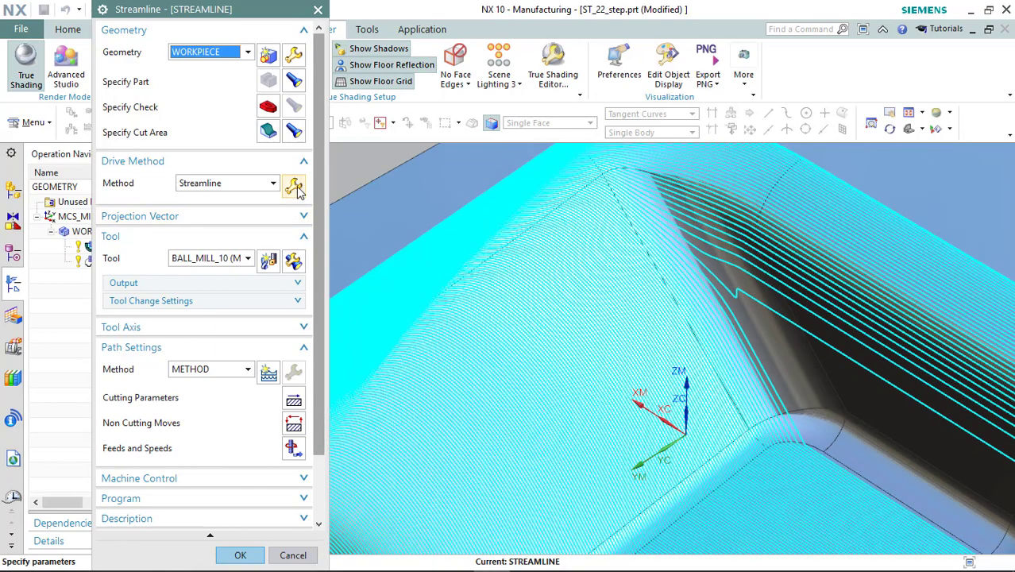
key("Escape")
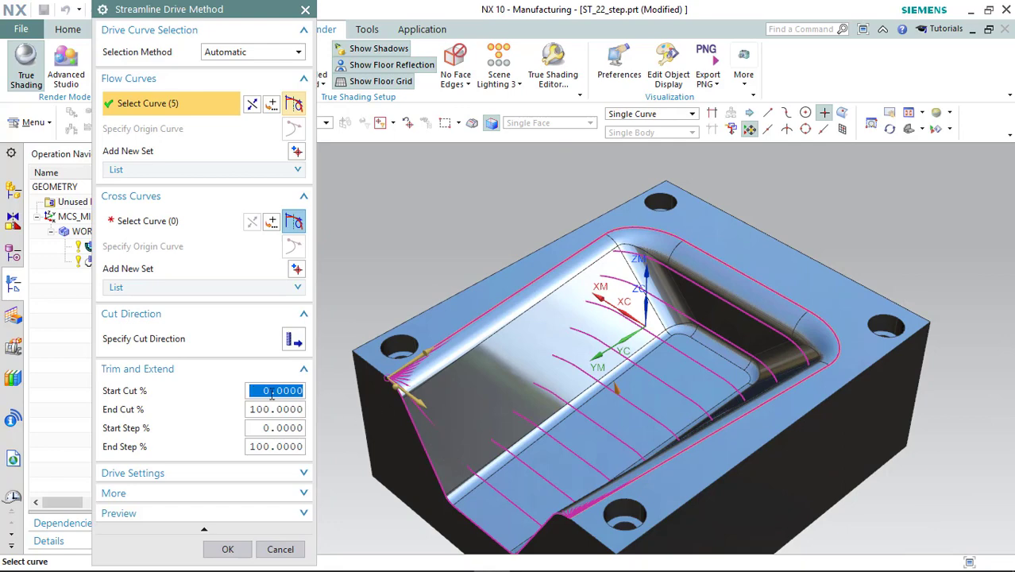
- Accept the drive settings, regenerate the Streamline toolpath and confirm the STREAMLINE operation
left_click(158, 475)
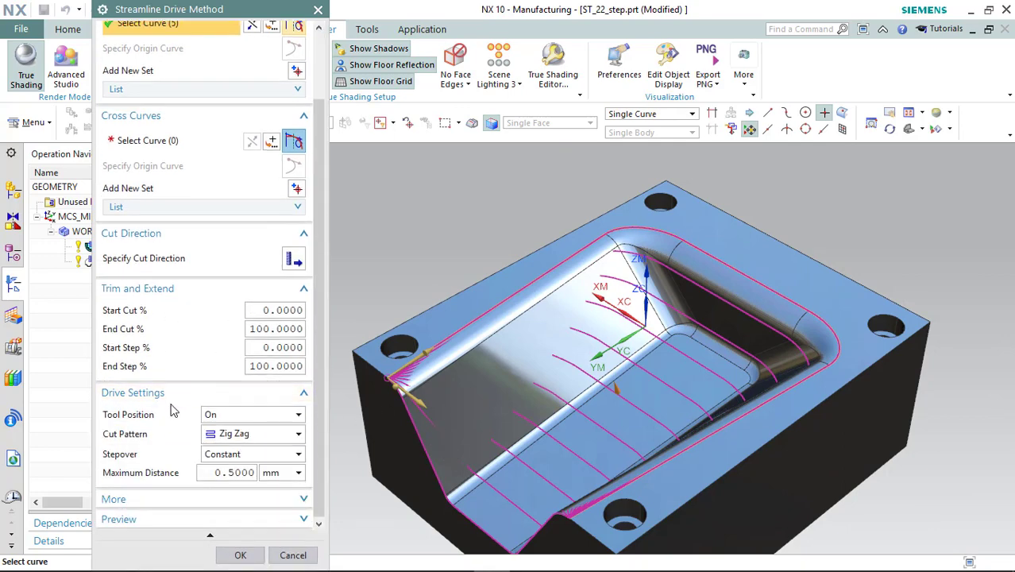
left_click(240, 555)
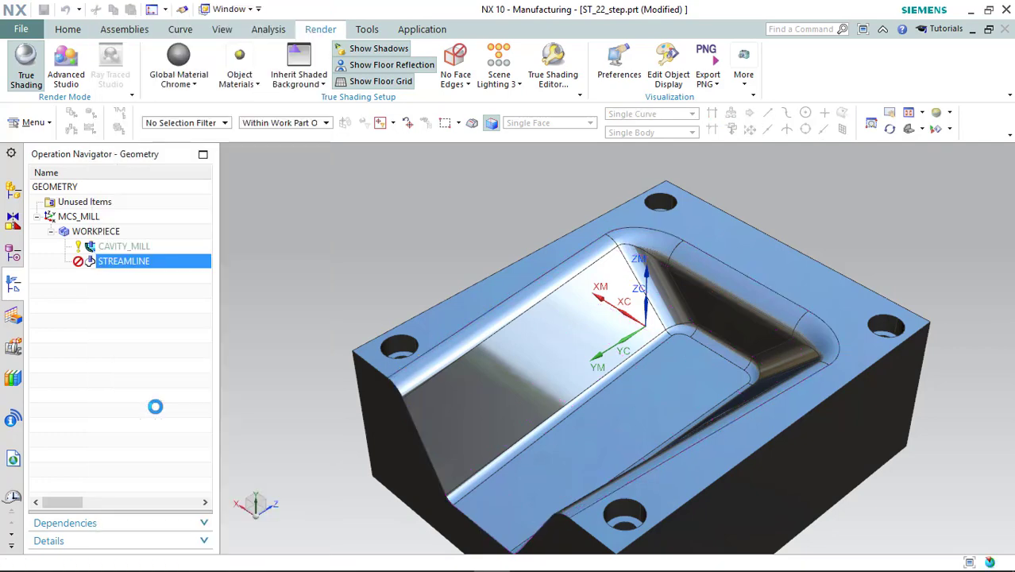
scroll(172, 429, "down", 3)
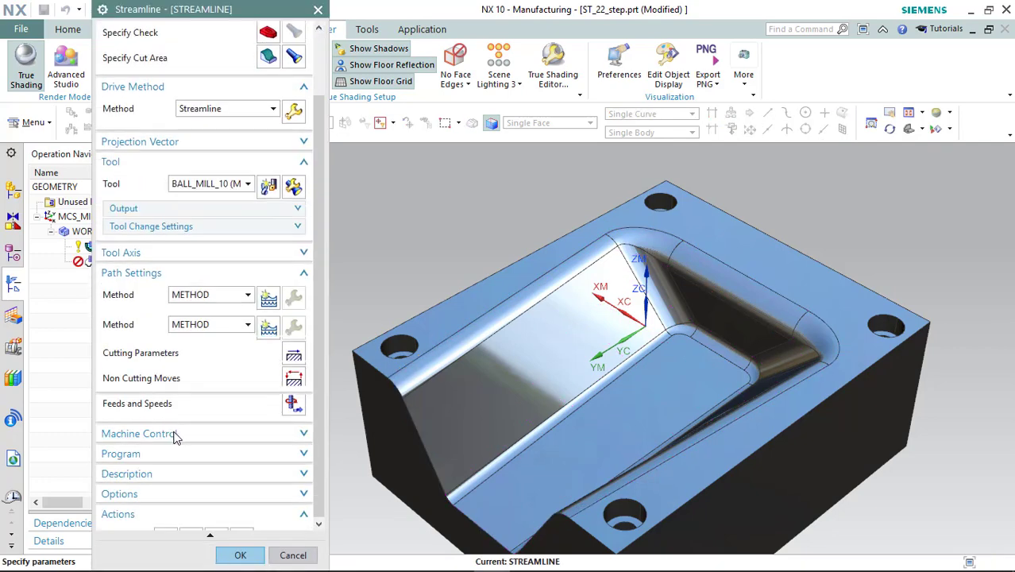
scroll(175, 477, "down", 1)
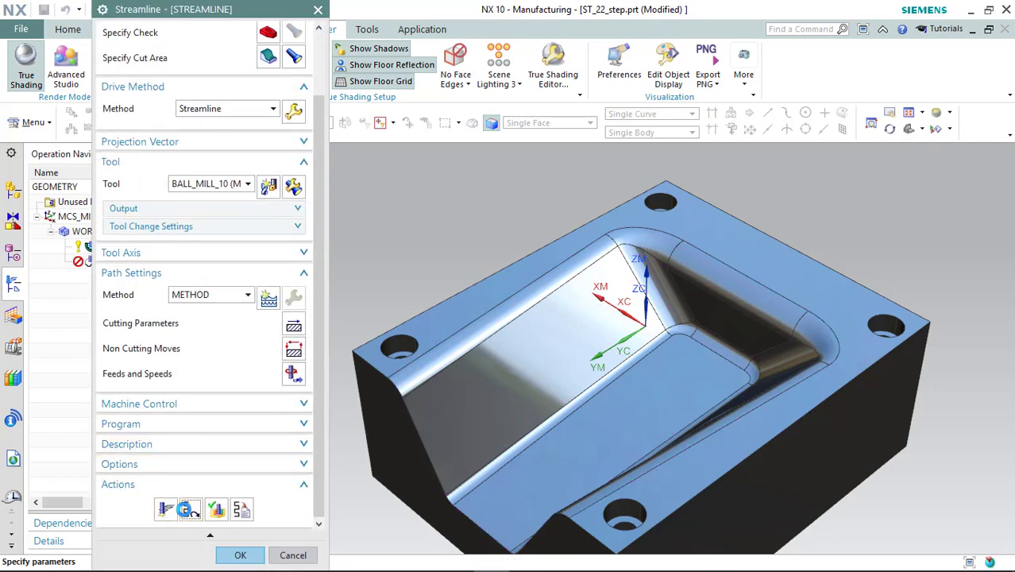
left_click(189, 510)
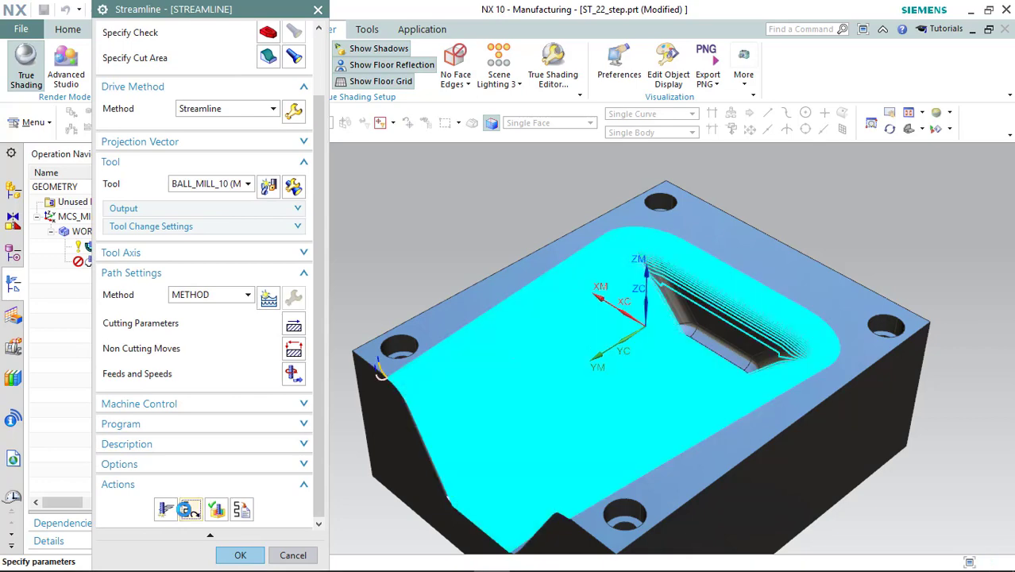
left_click(233, 556)
left_click(128, 243)
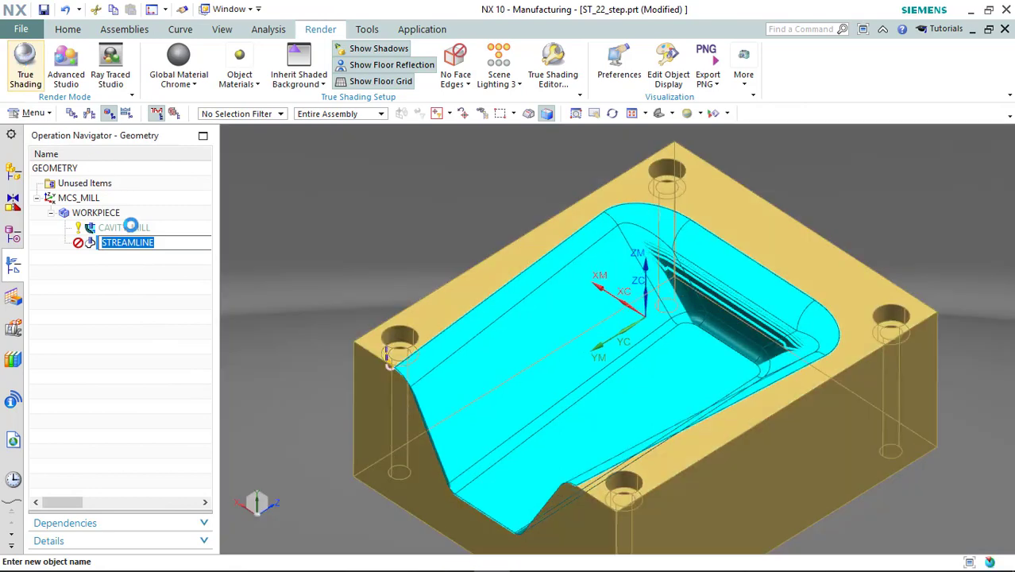
left_click(142, 257)
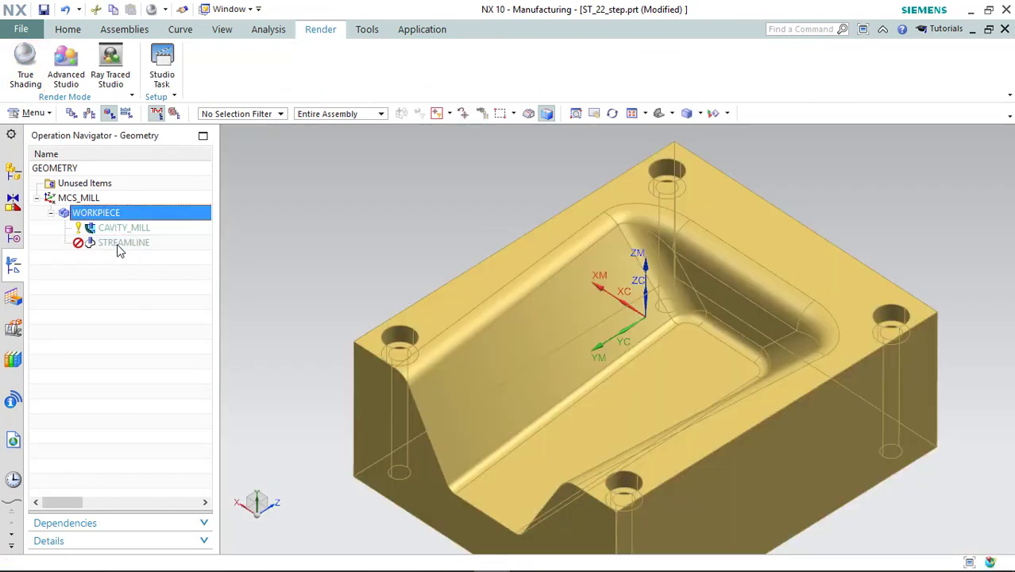
- Generate the STREAMLINE tool path, then select the WORKPIECE geometry group in Geometry View and copy it
right_click(119, 247)
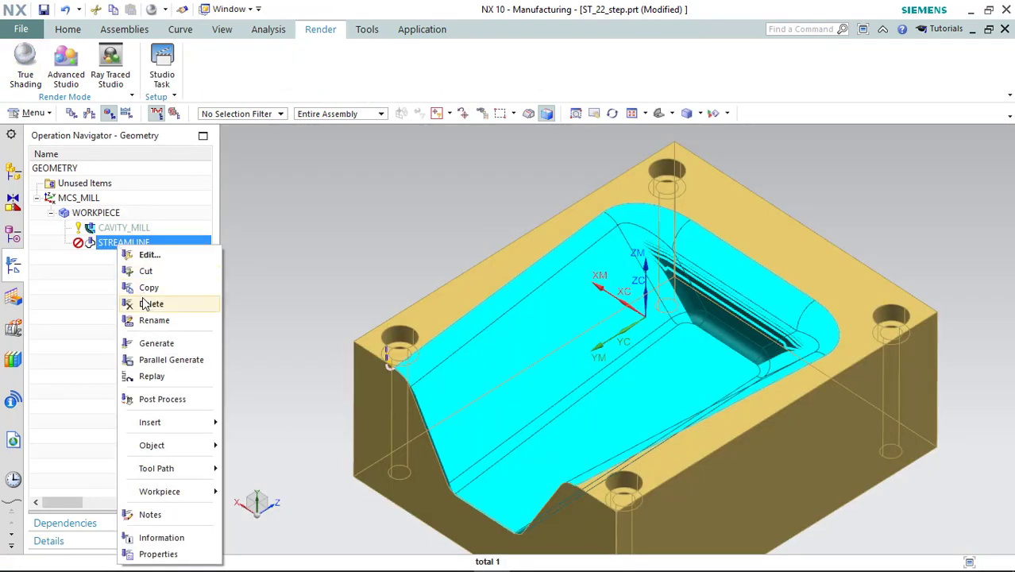
left_click(150, 342)
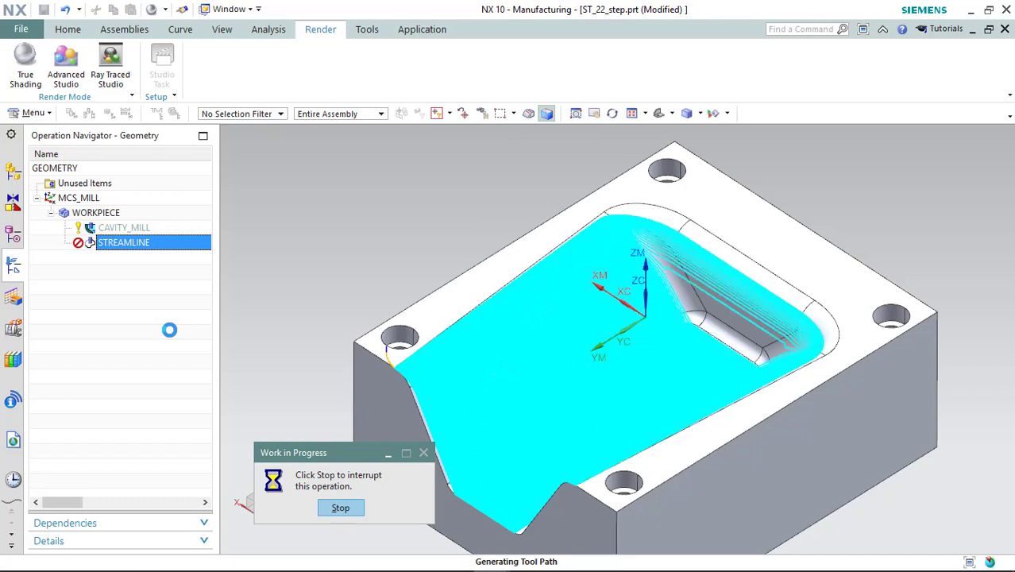
left_click(112, 217)
key("ctrl+c")
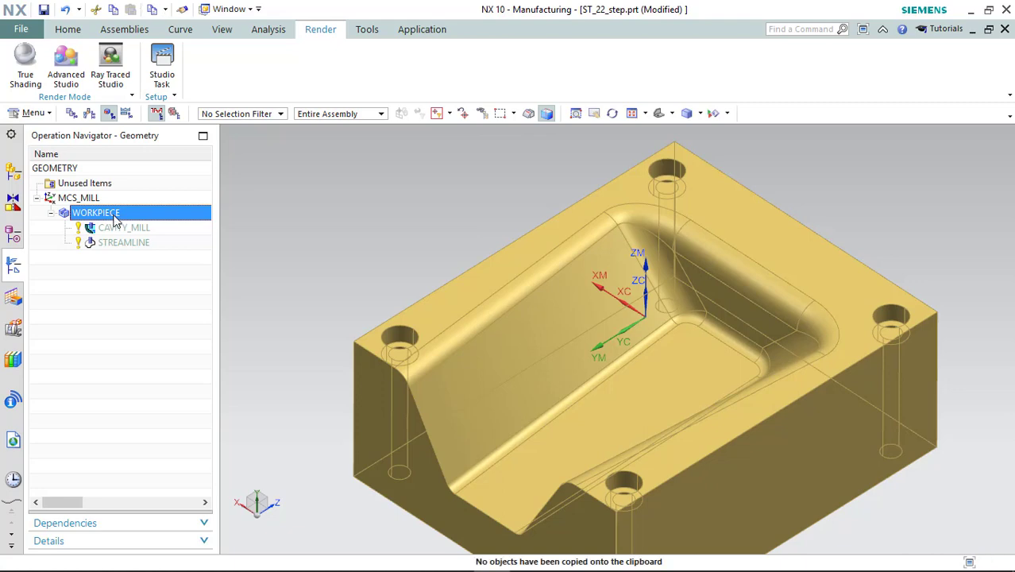
right_click(114, 220)
- Copy and paste the WORKPIECE group to create WORKPIECE_COPY
left_click(143, 261)
right_click(133, 222)
left_click(194, 275)
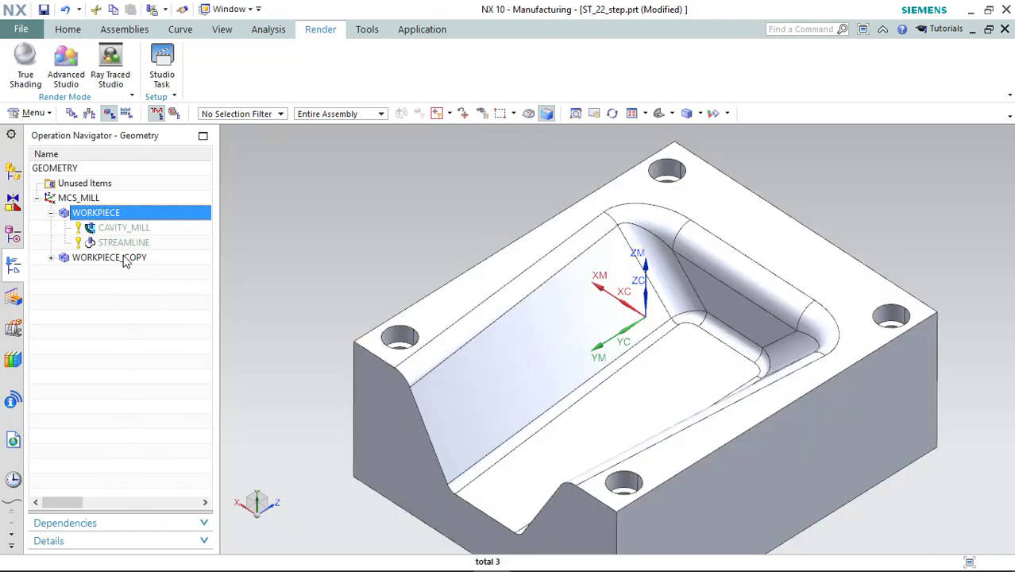
- Delete STREAMLINE_COPY from WORKPIECE_COPY, leaving only CAVITY_MILL_COPY
left_click(51, 258)
left_click(119, 288)
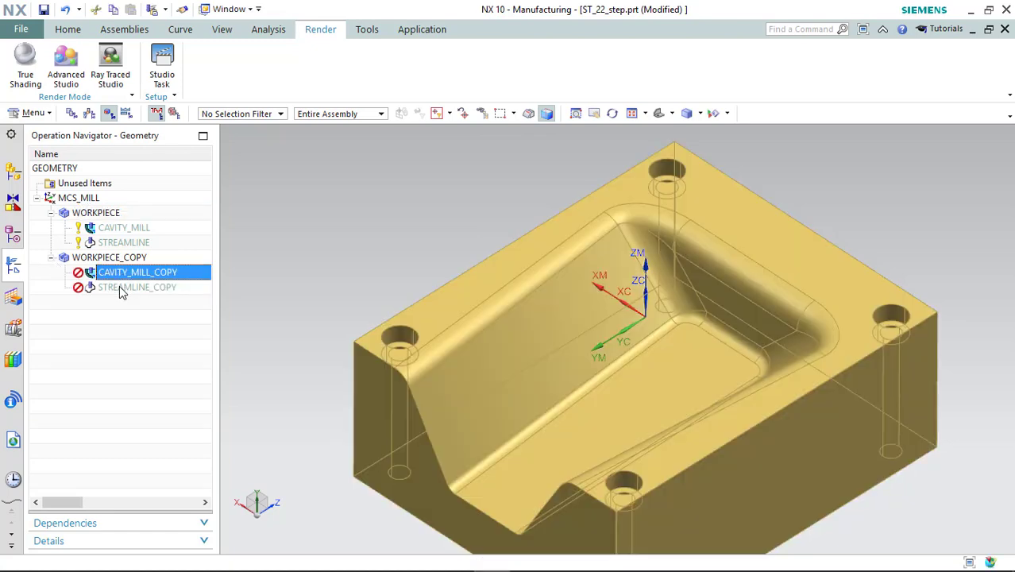
right_click(119, 293)
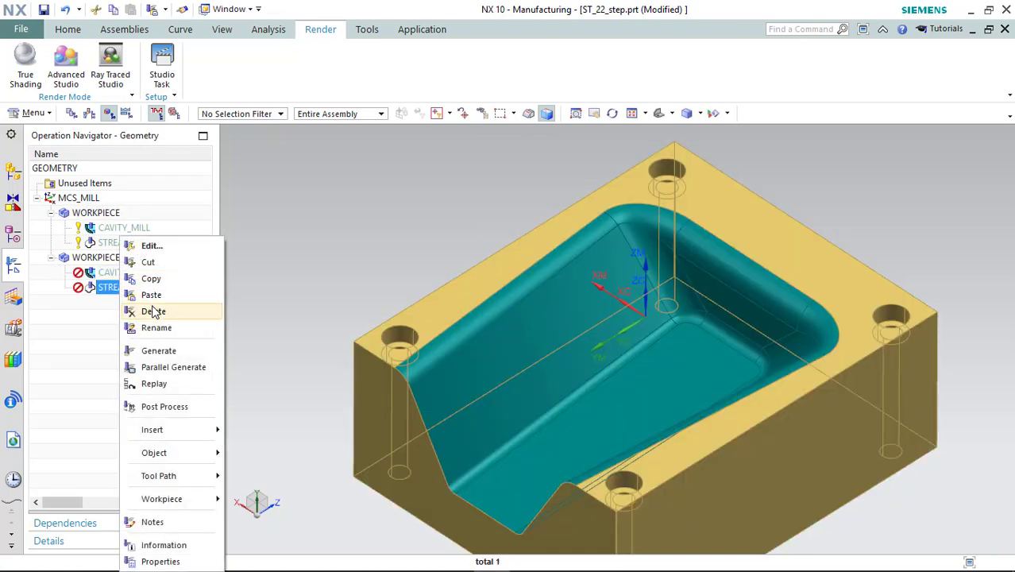
left_click(155, 309)
left_click(111, 258)
right_click(119, 257)
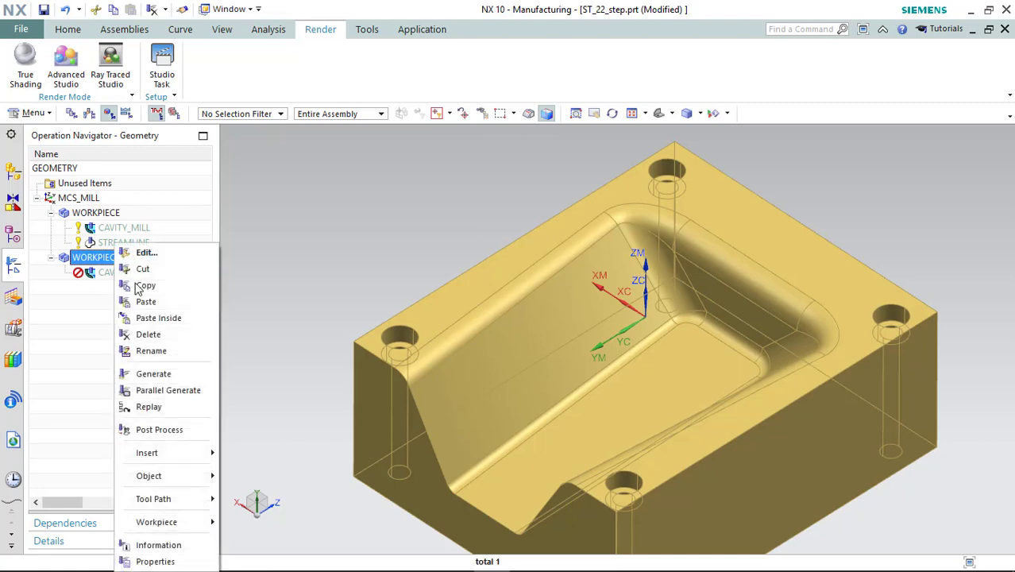
- Insert a Contour Area operation named CONTOUR_AREA into WORKPIECE_COPY
left_click(251, 453)
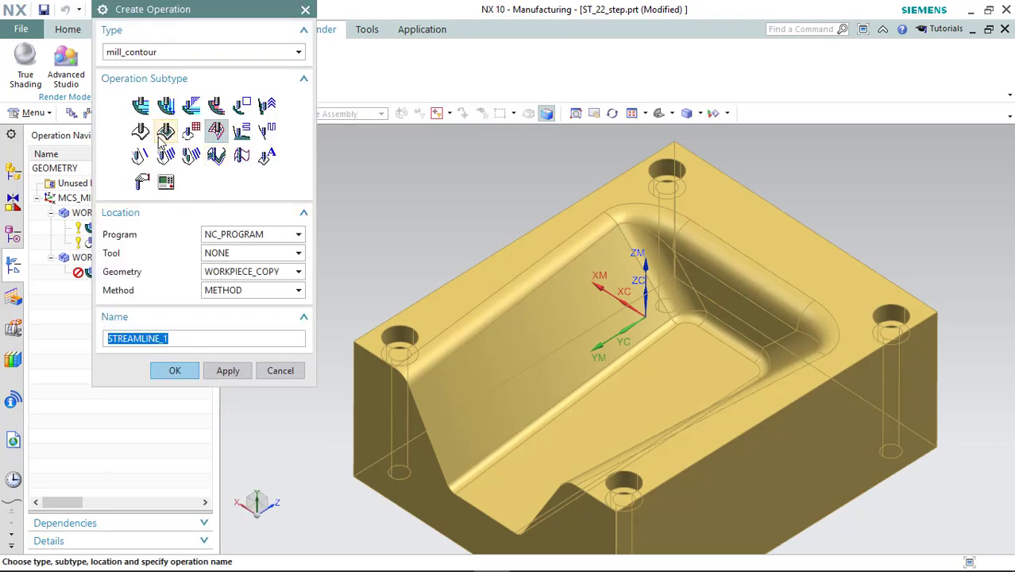
left_click(160, 135)
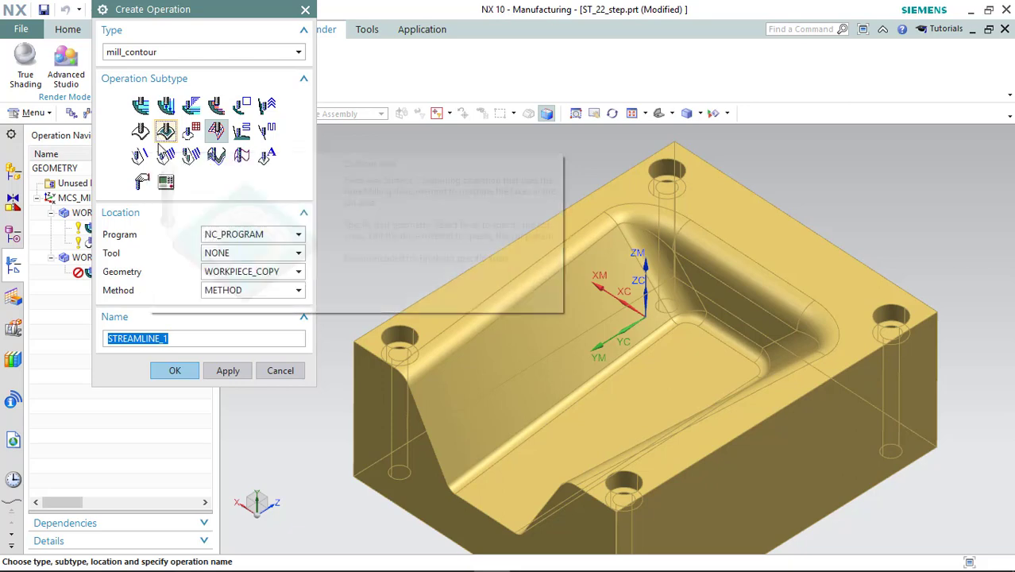
left_click(173, 370)
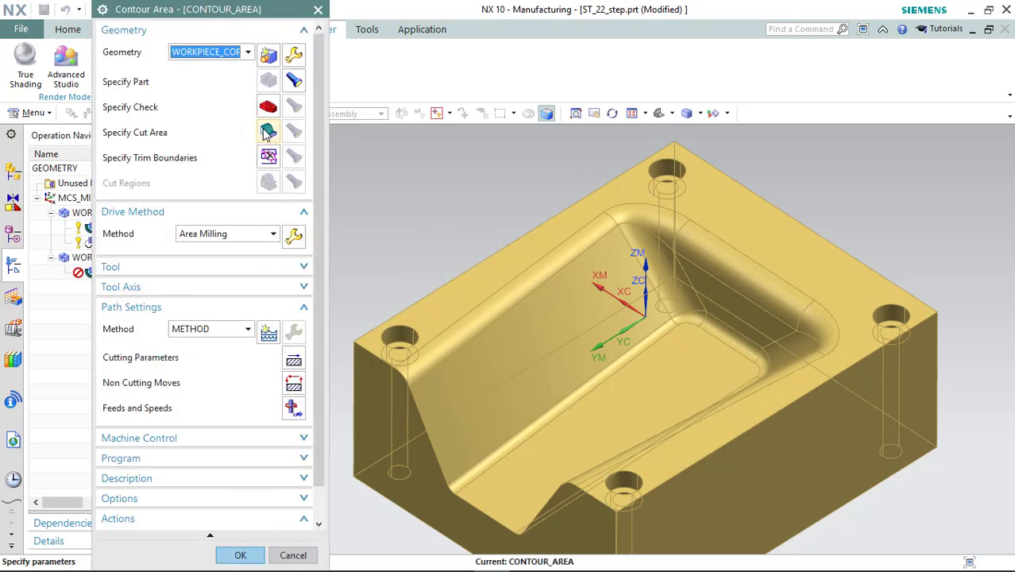
- Set the cut area to the 16 pocket faces: walls, fillets, corners and floor faces
left_click(266, 133)
left_click(487, 345)
left_click(508, 397)
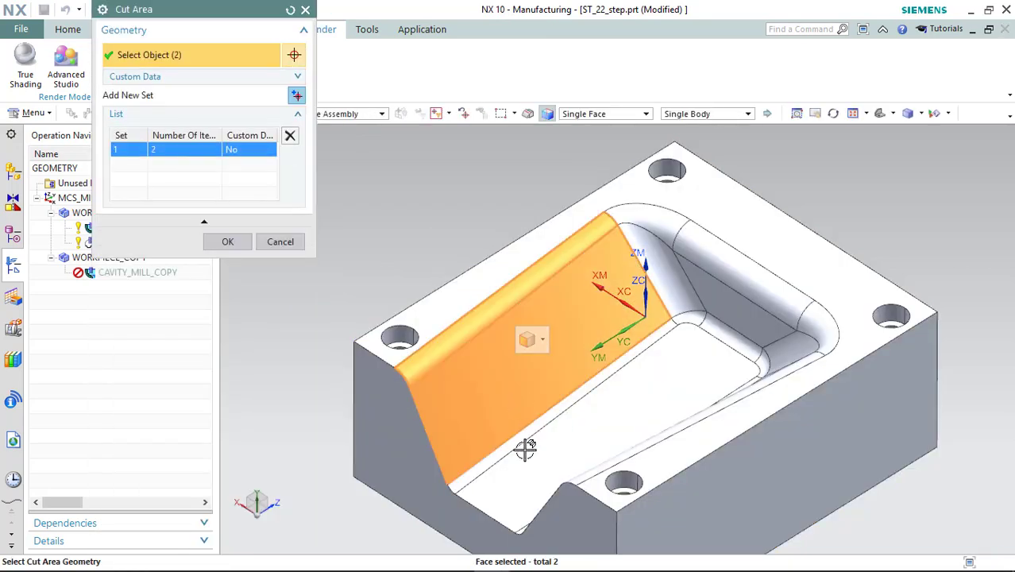
left_click(528, 460)
left_click(582, 454)
mouse_move(582, 454)
middle_mouse_down()
mouse_move(651, 463)
mouse_move(707, 453)
middle_mouse_up()
left_click(725, 449)
left_click(770, 313)
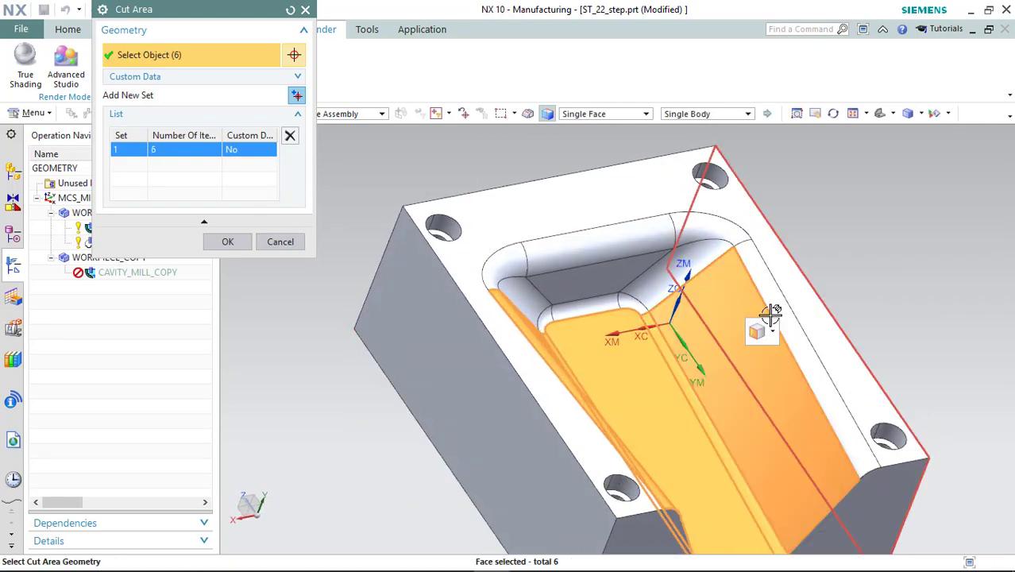
left_click(773, 290)
left_click(719, 238)
left_click(667, 252)
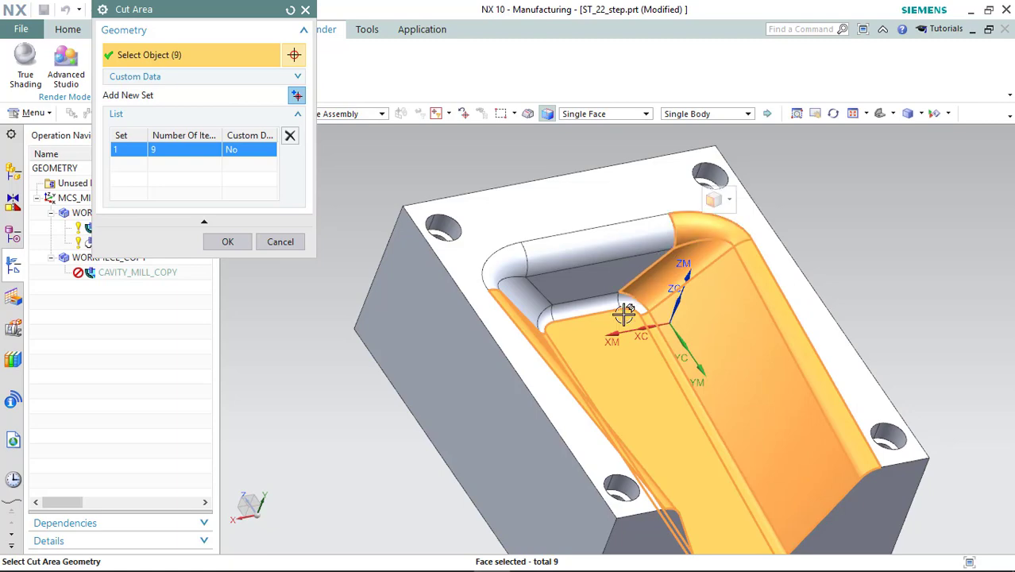
left_click(587, 307)
left_click(600, 279)
left_click(577, 252)
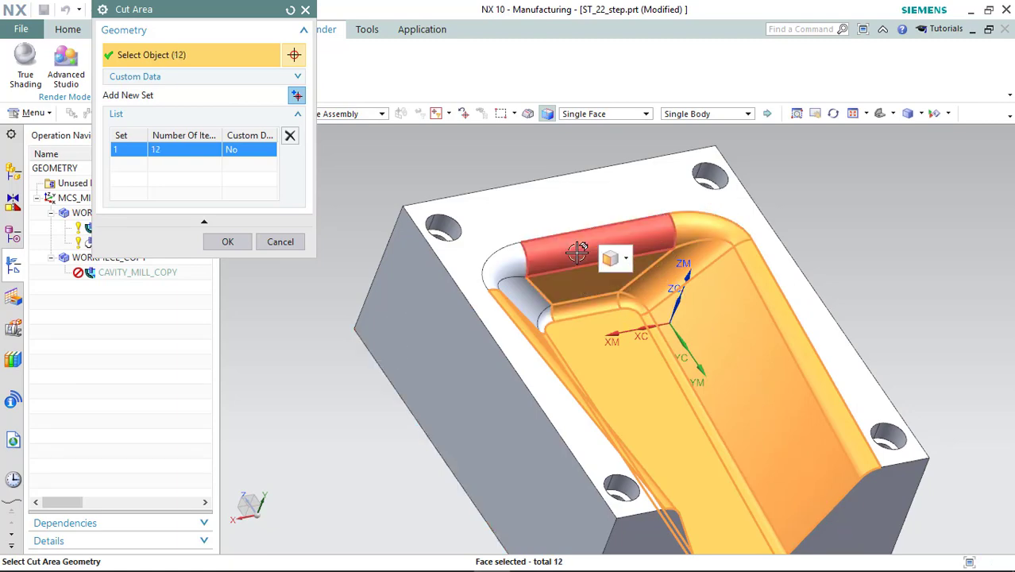
left_click(503, 261)
left_click(513, 278)
left_click(548, 314)
left_click(556, 278)
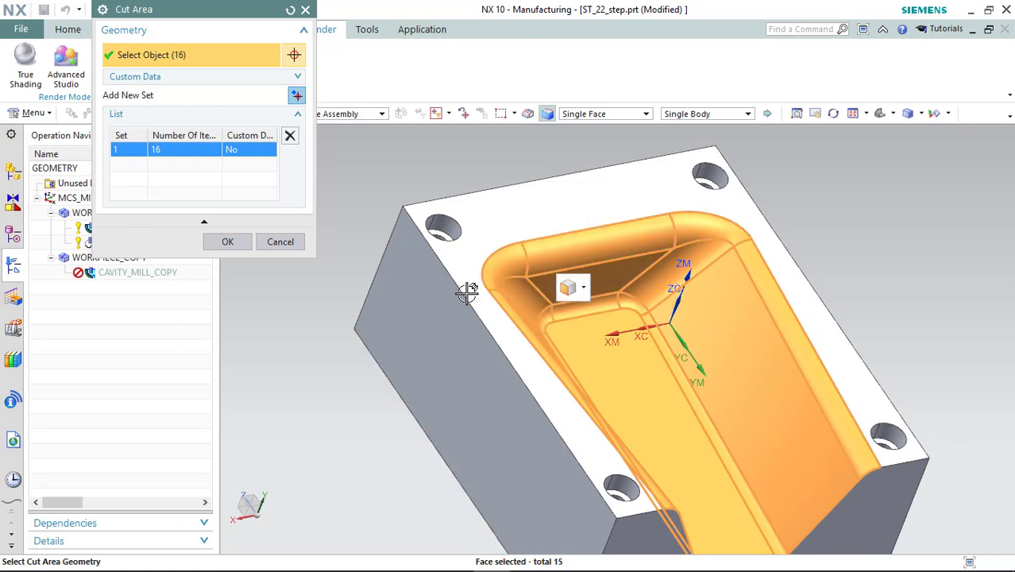
middle_click_drag(605, 451, 358, 333)
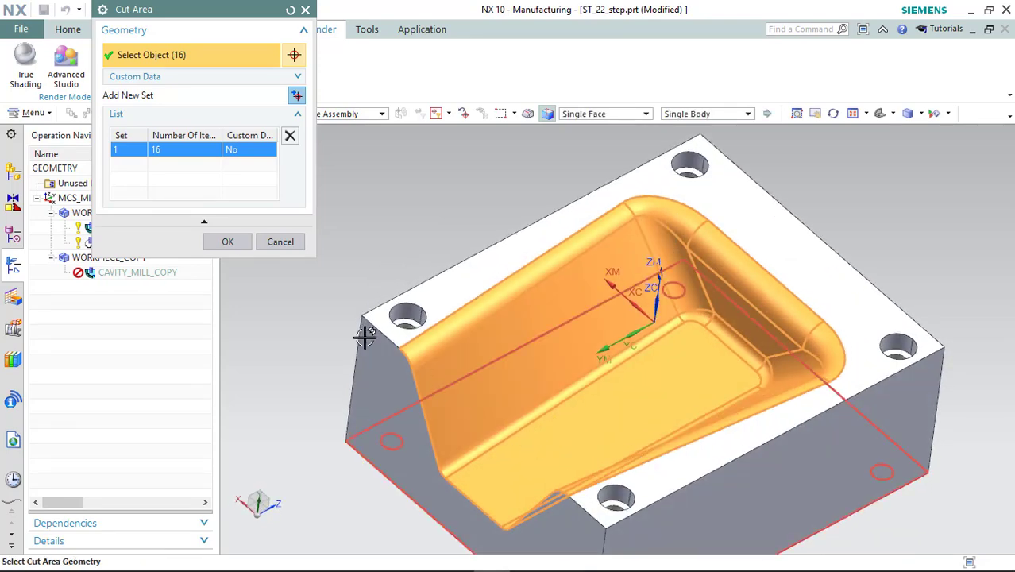
left_click(230, 245)
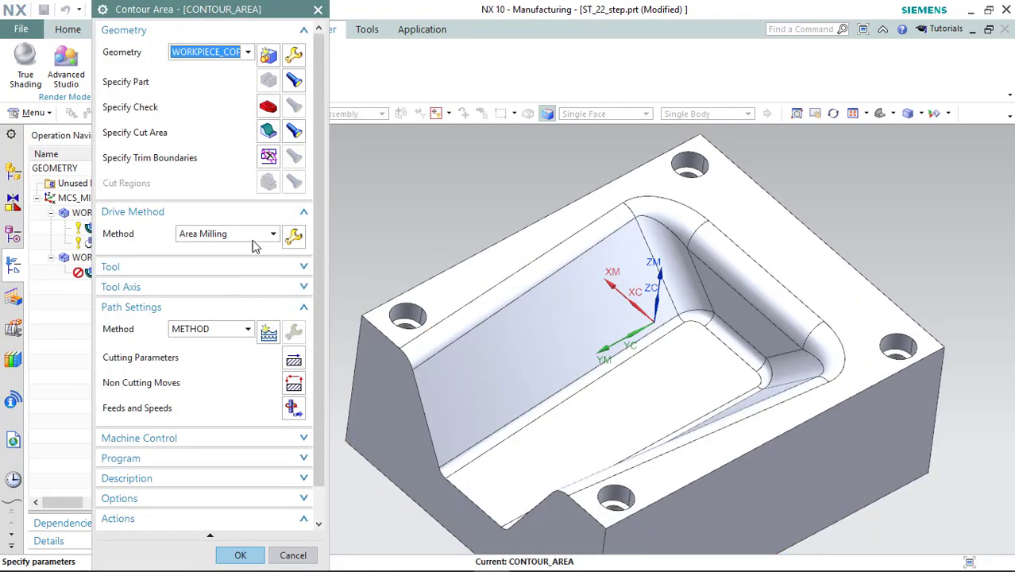
- Set the Area Milling drive to climb cut with a constant 0.5 mm maximum stepover
left_click(294, 237)
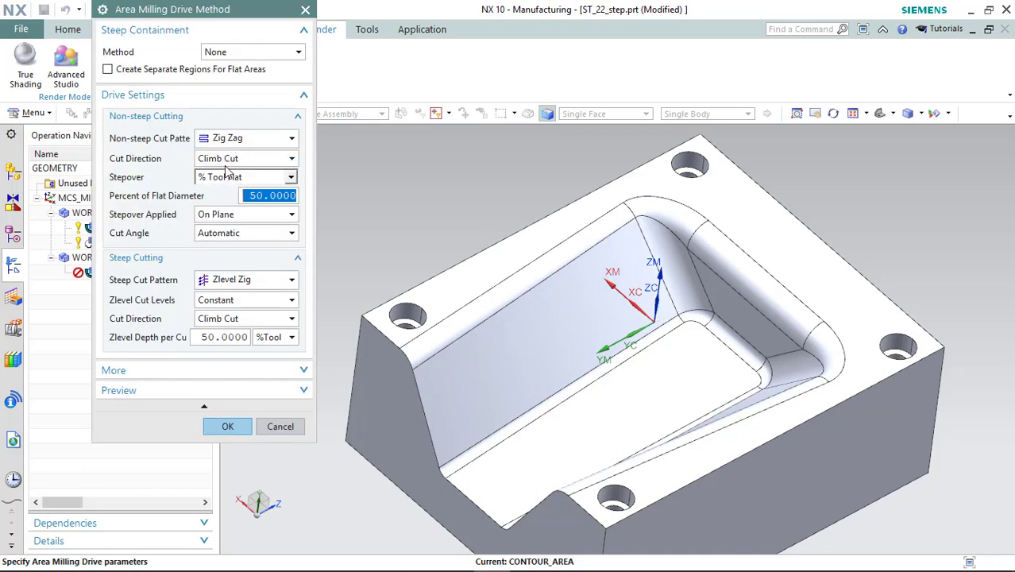
left_click(227, 159)
left_click(227, 170)
left_click(234, 177)
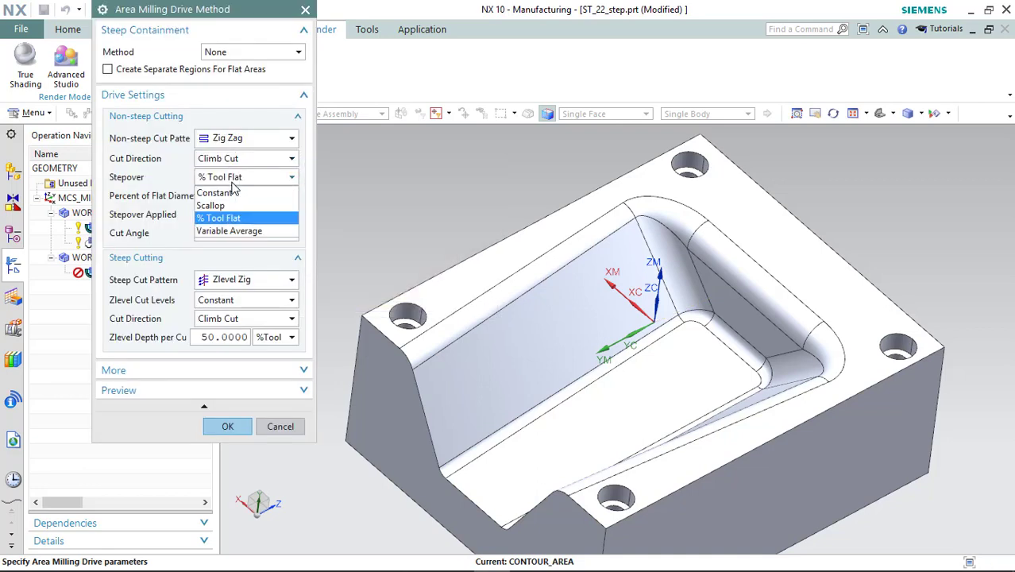
left_click(215, 192)
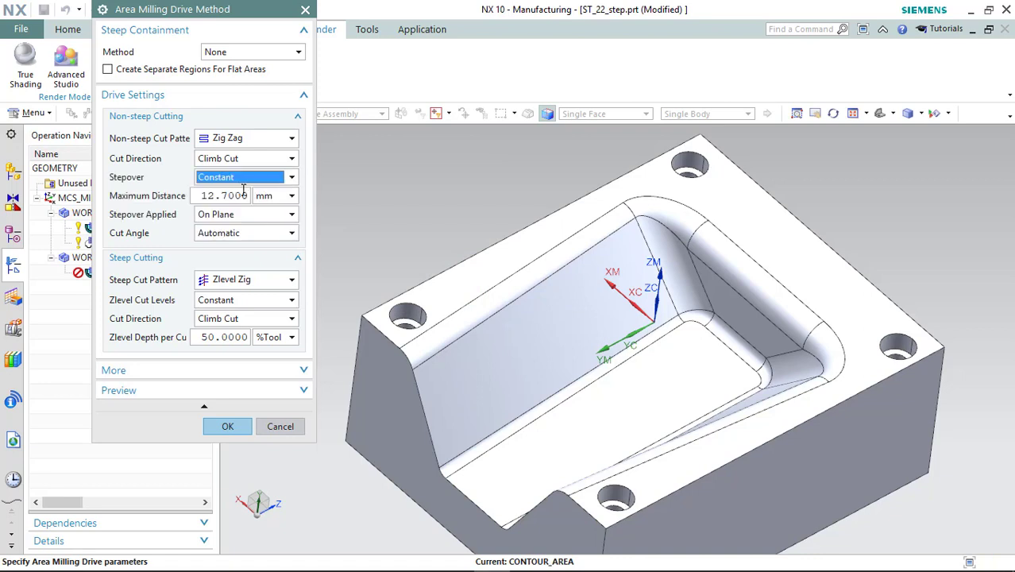
left_click_drag(232, 196, 248, 194)
type("0.5000")
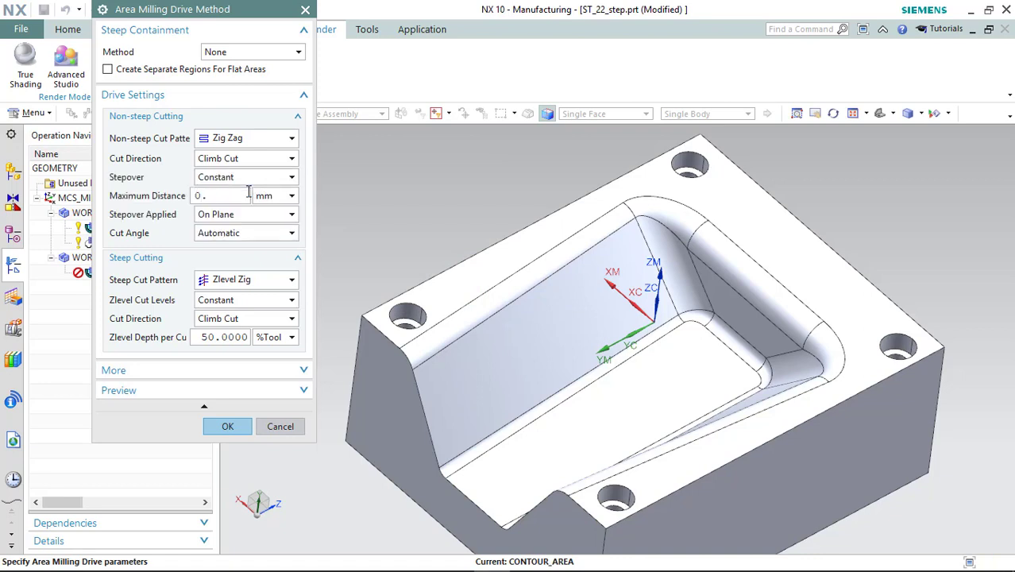
left_click(229, 426)
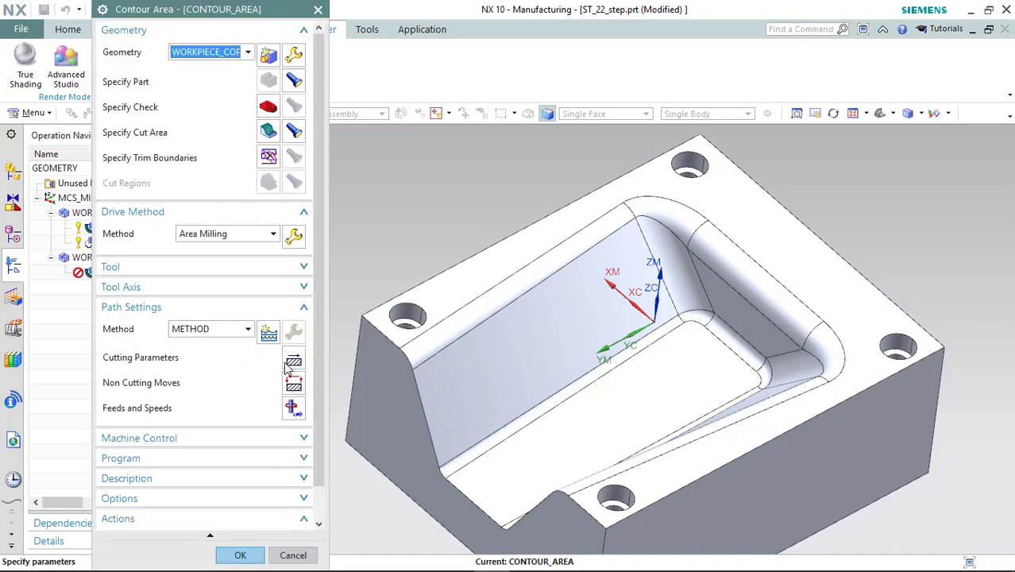
- Set corner smoothing to All Passes with a 0.3 mm radius
left_click(290, 359)
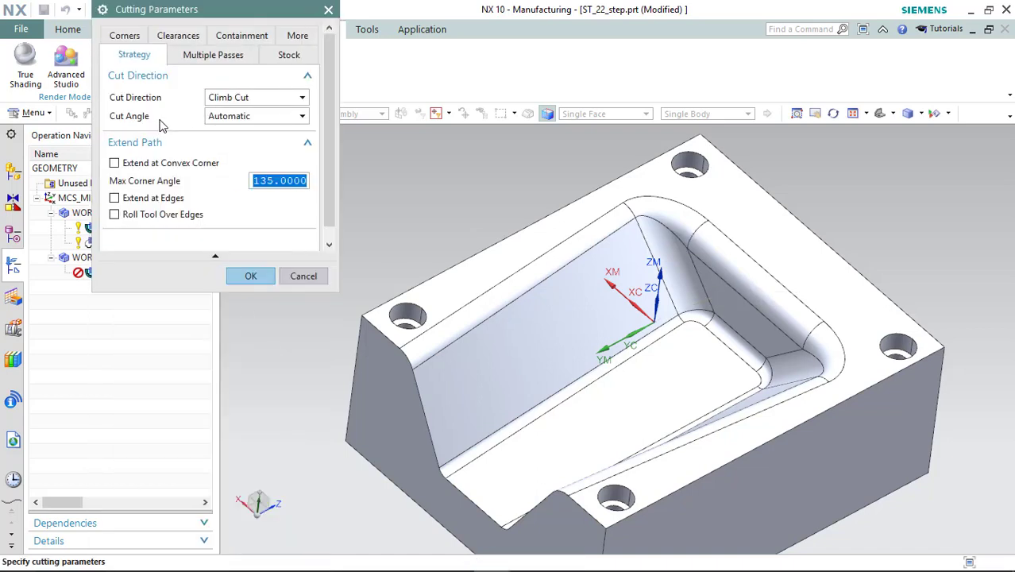
left_click(125, 36)
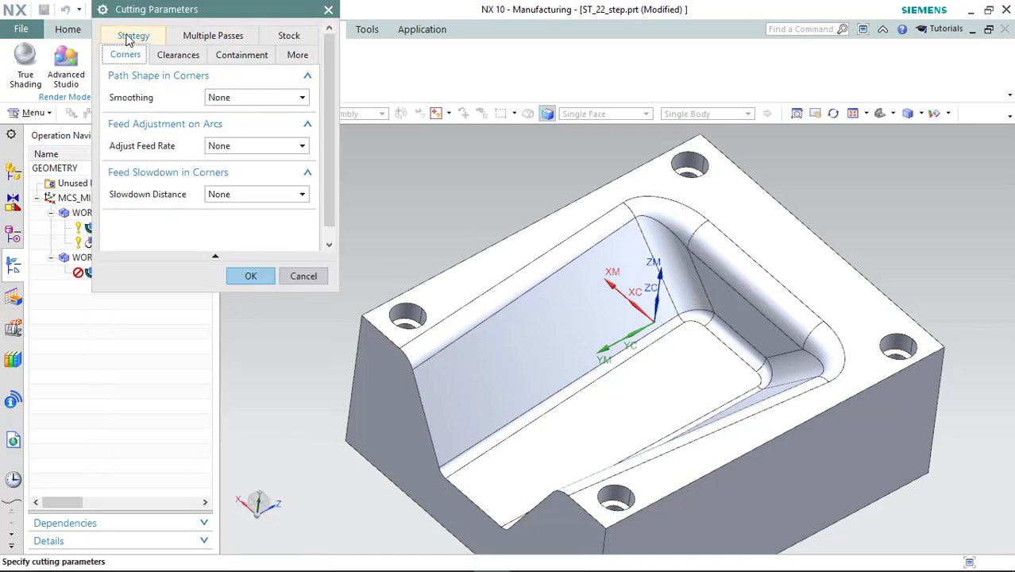
left_click(220, 97)
left_click(237, 125)
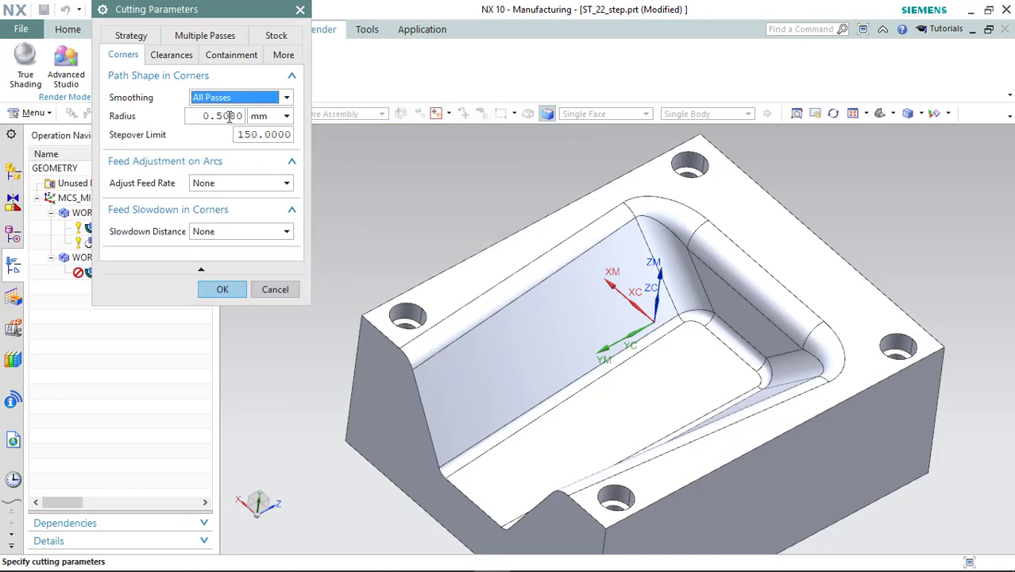
type("0.")
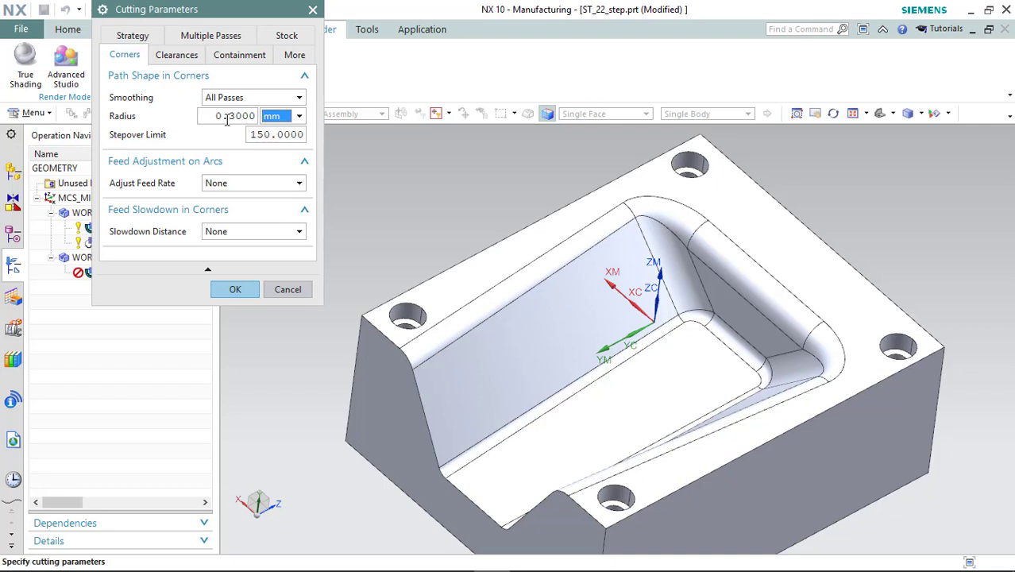
- Assign the BALL_MILL_10 tool to the CONTOUR_AREA operation
left_click(238, 290)
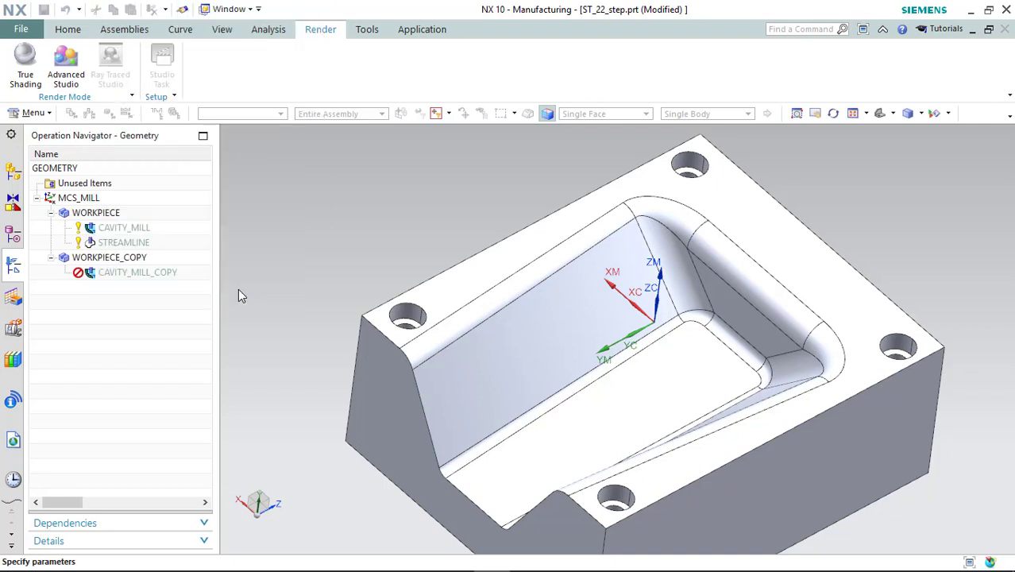
scroll(230, 239, "down", 2)
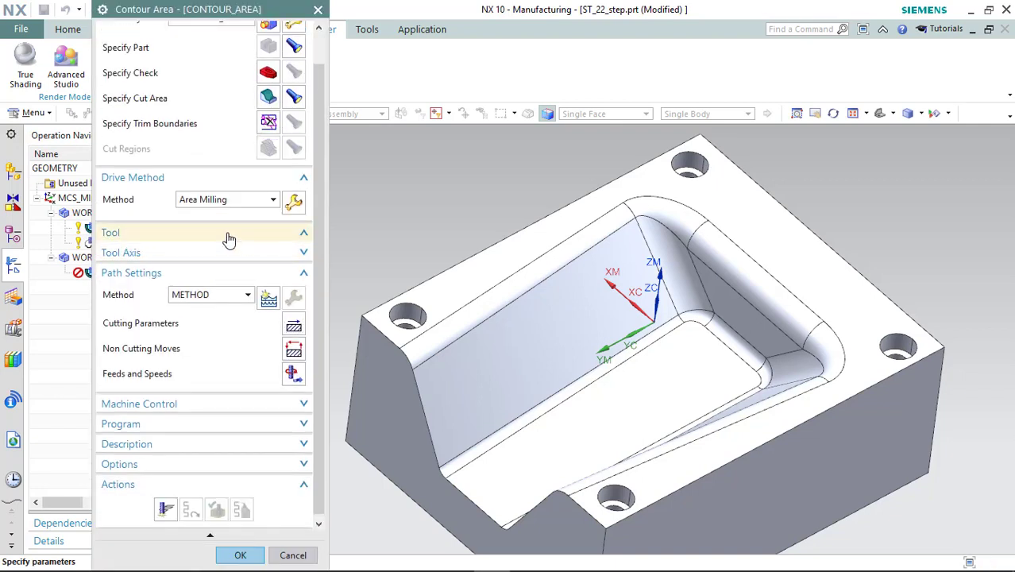
left_click(229, 238)
left_click(211, 254)
left_click(188, 272)
middle_click(188, 298)
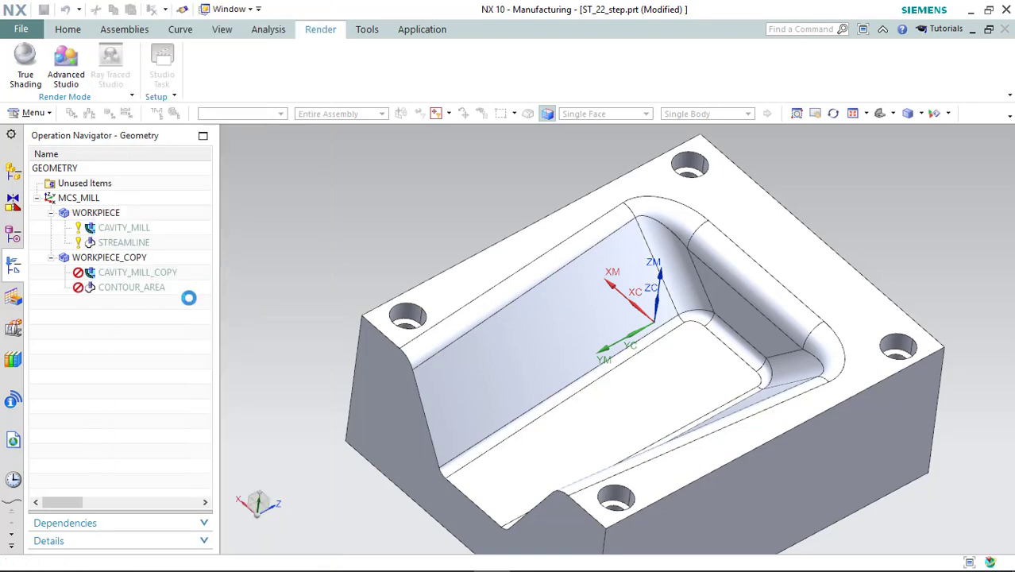
- Calculate feeds and speeds at 3500 rpm and generate the CONTOUR_AREA tool path
scroll(174, 343, "down", 2)
scroll(173, 343, "down", 2)
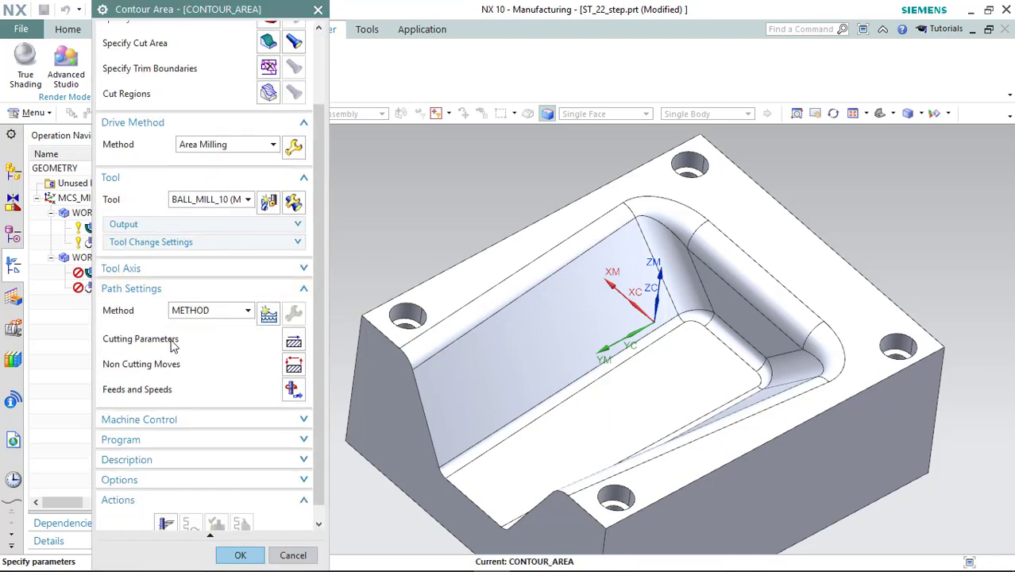
scroll(173, 343, "down", 1)
left_click(293, 374)
type("3500")
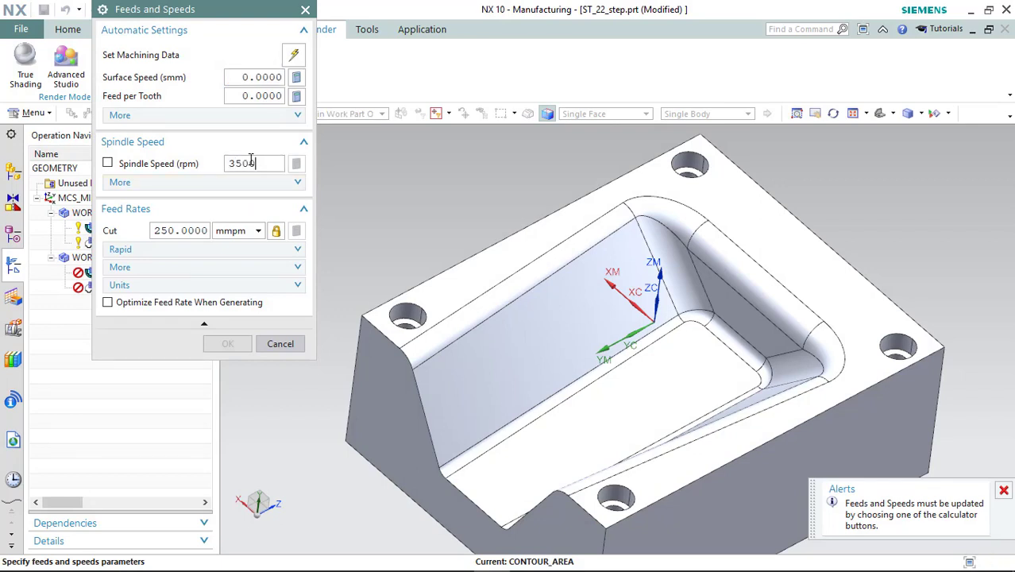
key("Tab")
left_click(296, 163)
left_click(227, 343)
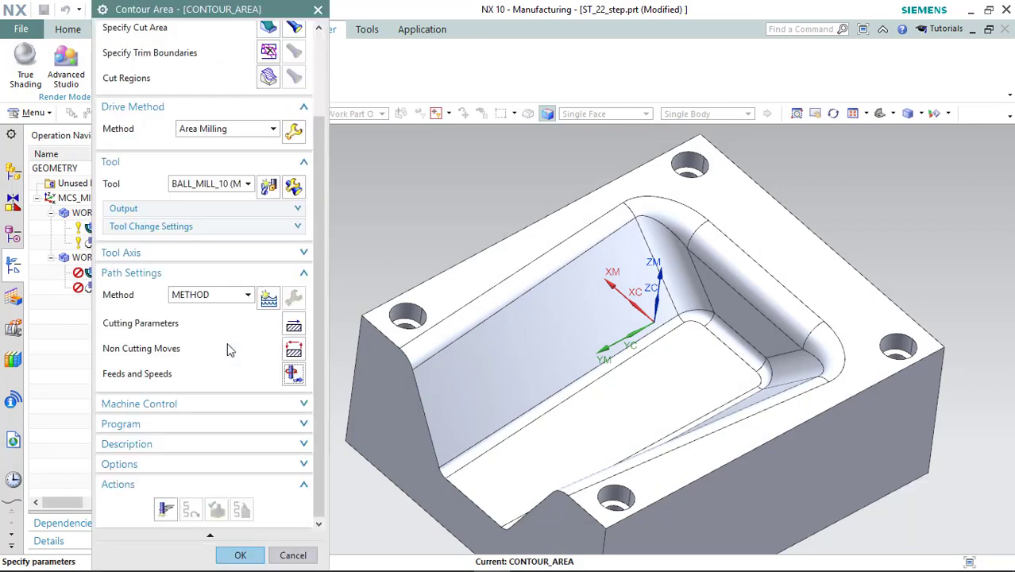
left_click(168, 509)
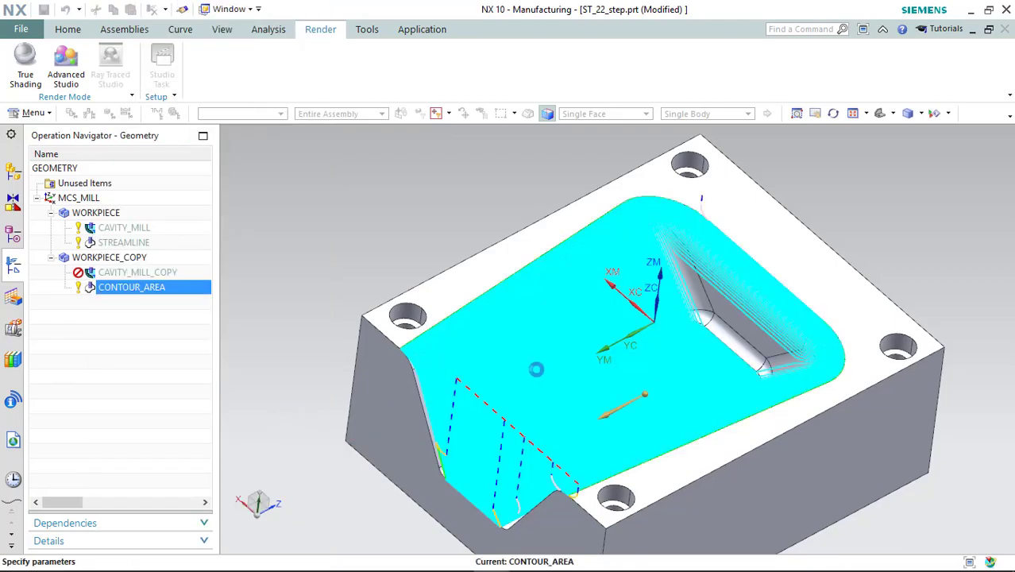
- Inspect the generated CONTOUR_AREA tool path and accept the operation
scroll(540, 334, "up", 2)
scroll(637, 313, "up", 3)
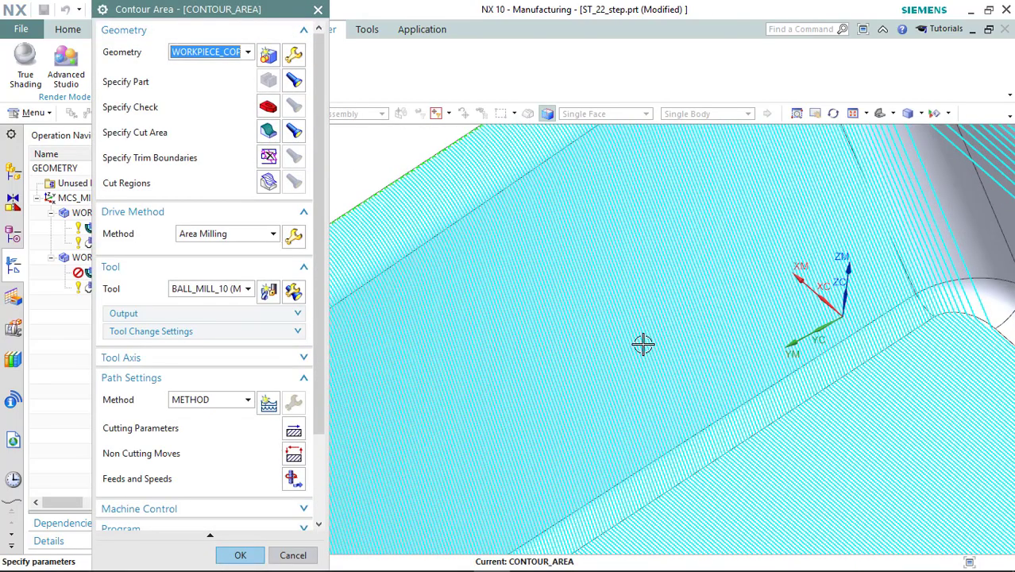
scroll(643, 343, "down", 3)
middle_click_drag(719, 318, 744, 313)
middle_click(744, 313)
scroll(770, 295, "up", 3)
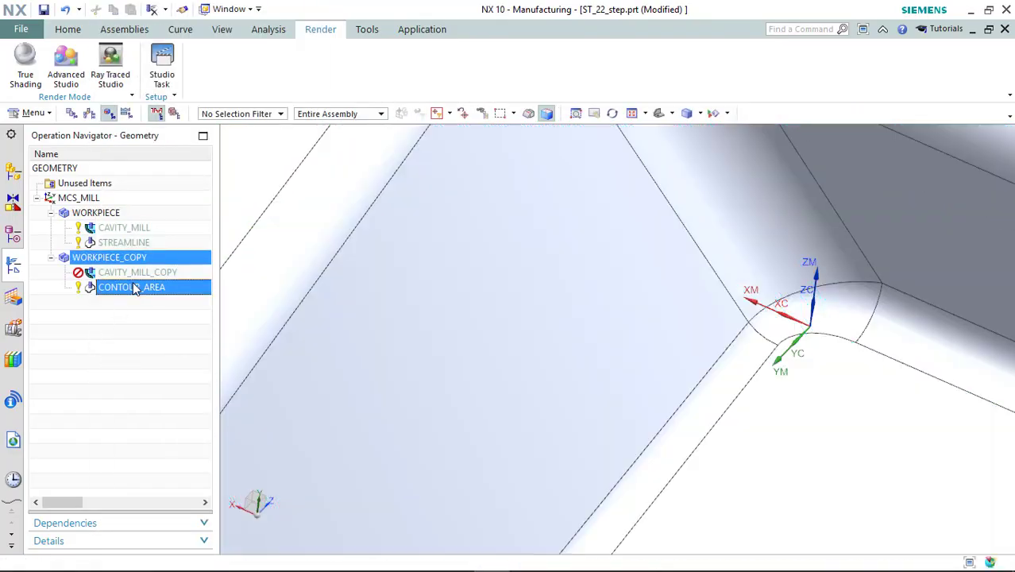
- Generate the CAVITY_MILL_COPY tool path
left_click(133, 289)
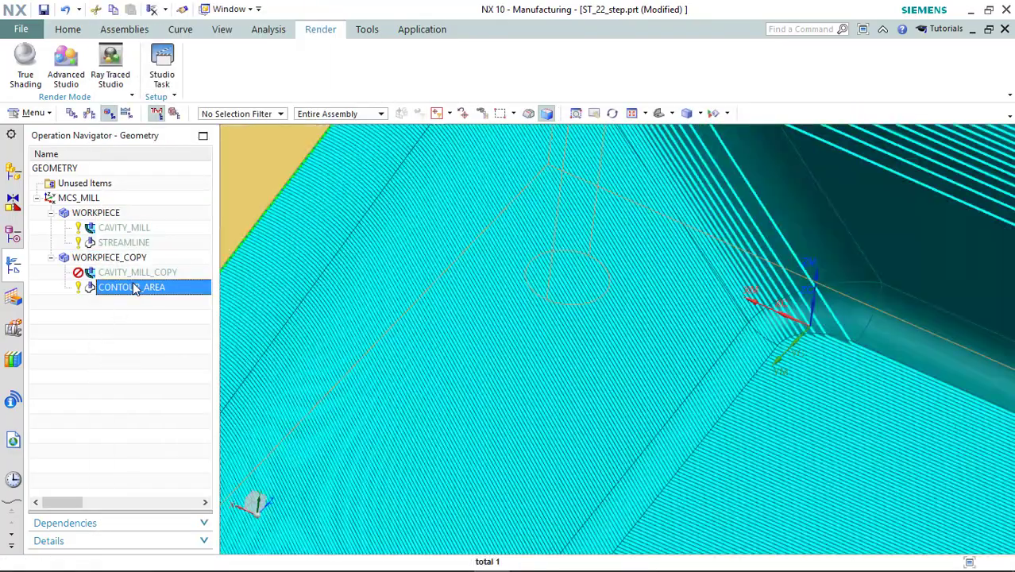
left_click(135, 271)
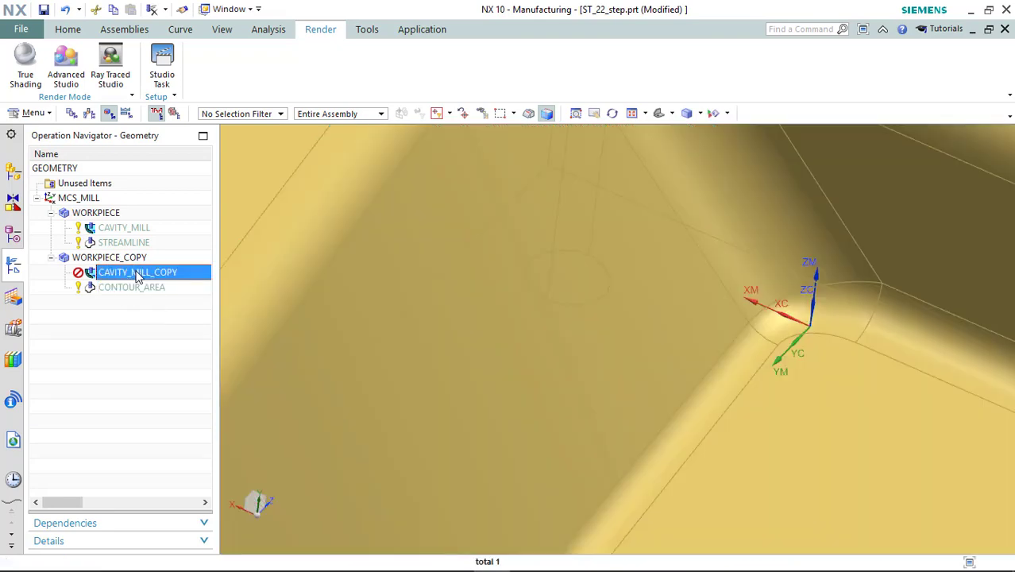
right_click(124, 276)
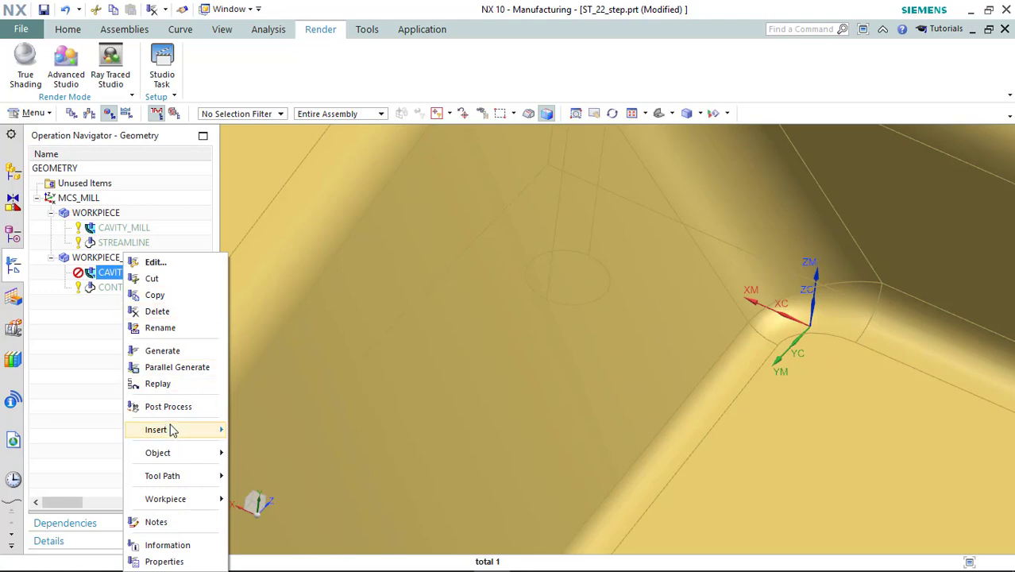
left_click(166, 351)
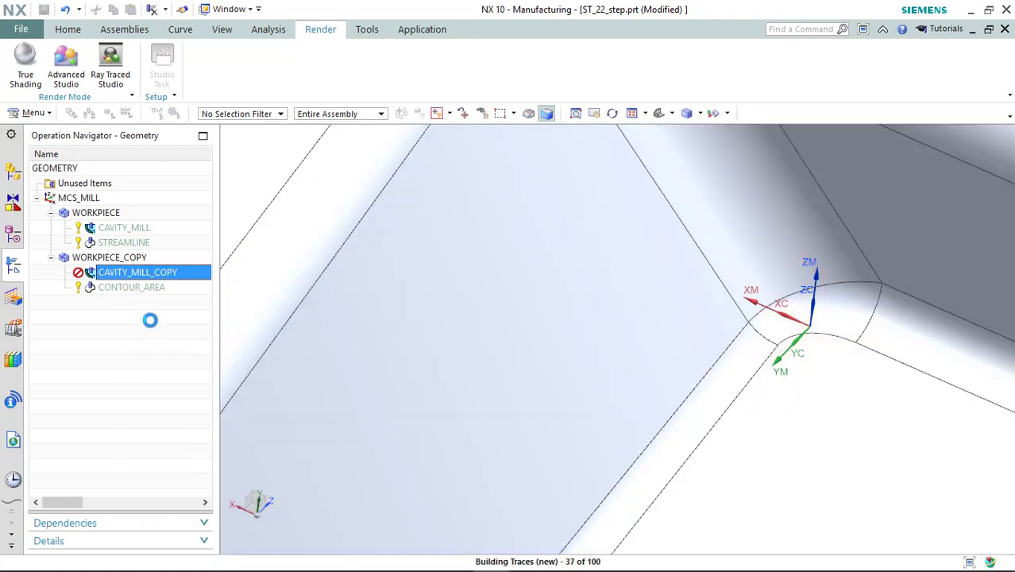
- Reopen the CONTOUR_AREA operation for editing and fit the part in view
right_click(126, 288)
left_click(155, 261)
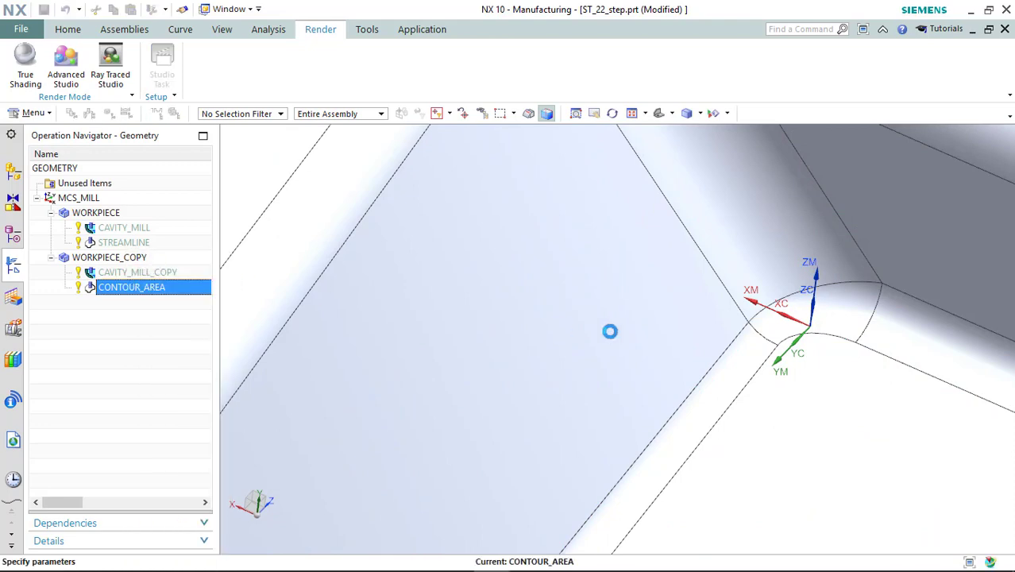
key("ctrl+f")
- Specify a 30° cut angle from XC, keeping climb cut and constant on-plane stepover
middle_click_drag(603, 368, 608, 363)
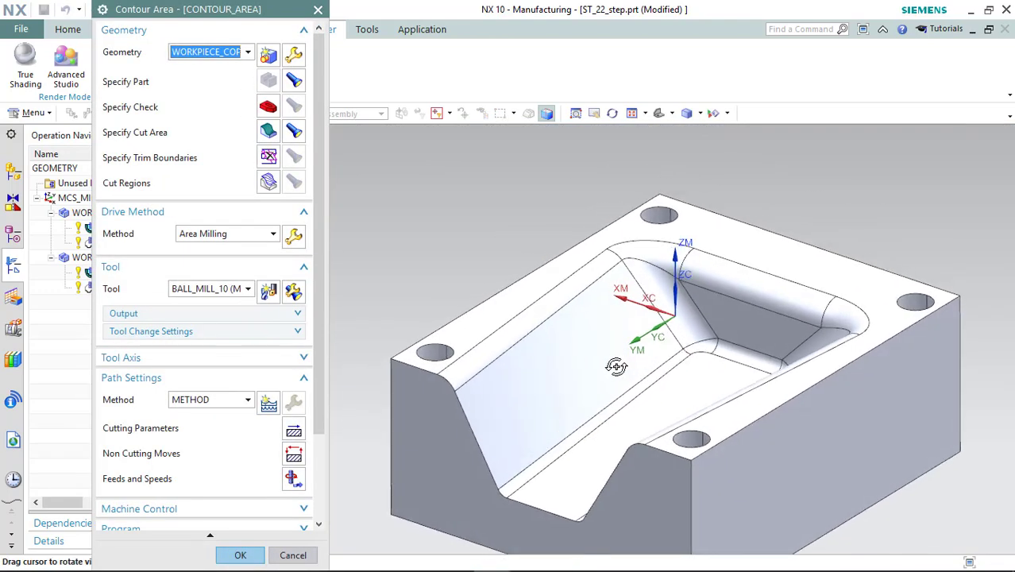
left_click(294, 236)
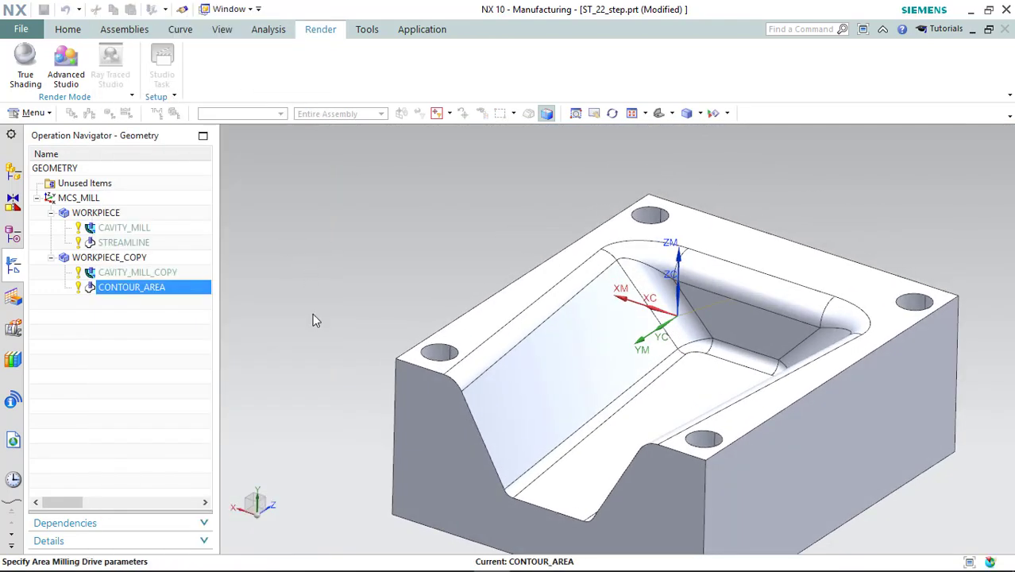
left_click(239, 158)
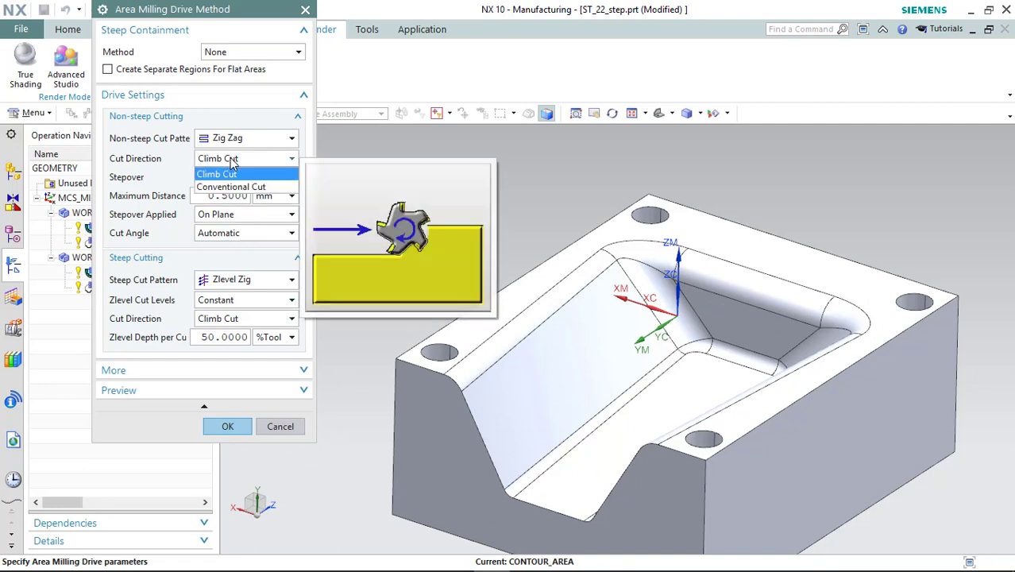
left_click(236, 170)
left_click(237, 178)
left_click(239, 188)
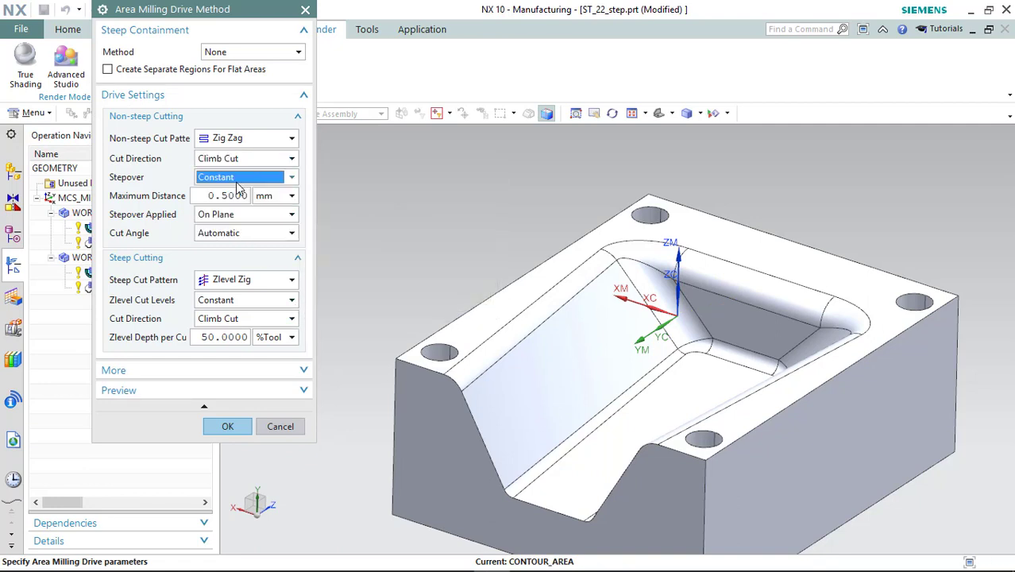
left_click(238, 214)
left_click(236, 228)
left_click(238, 233)
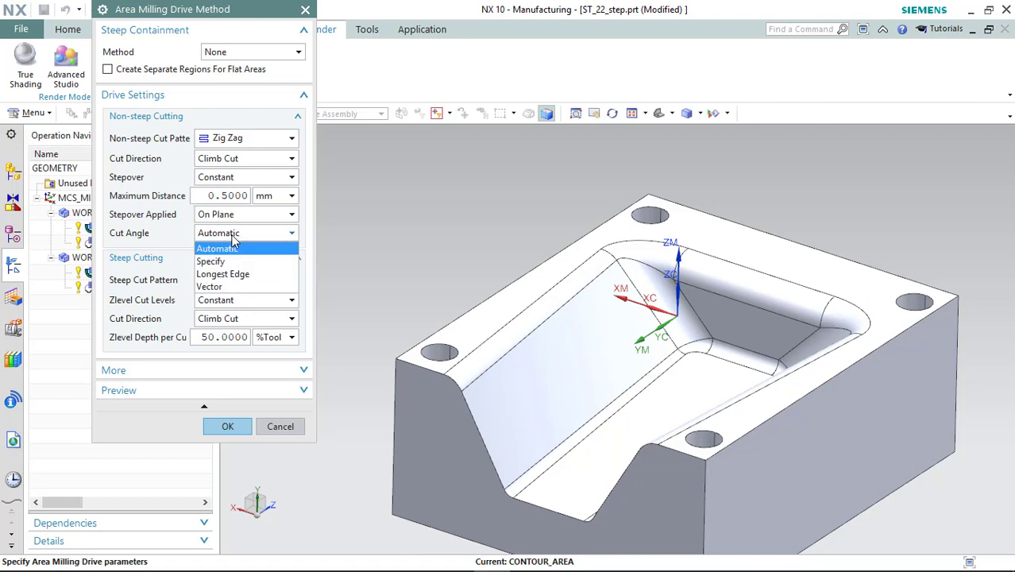
left_click(236, 262)
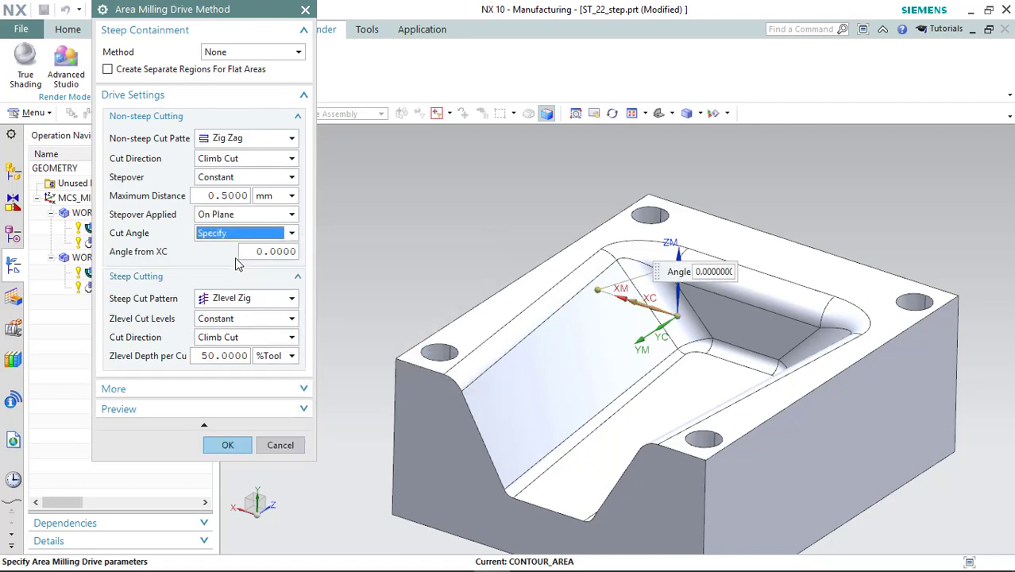
left_click(256, 252)
type("30")
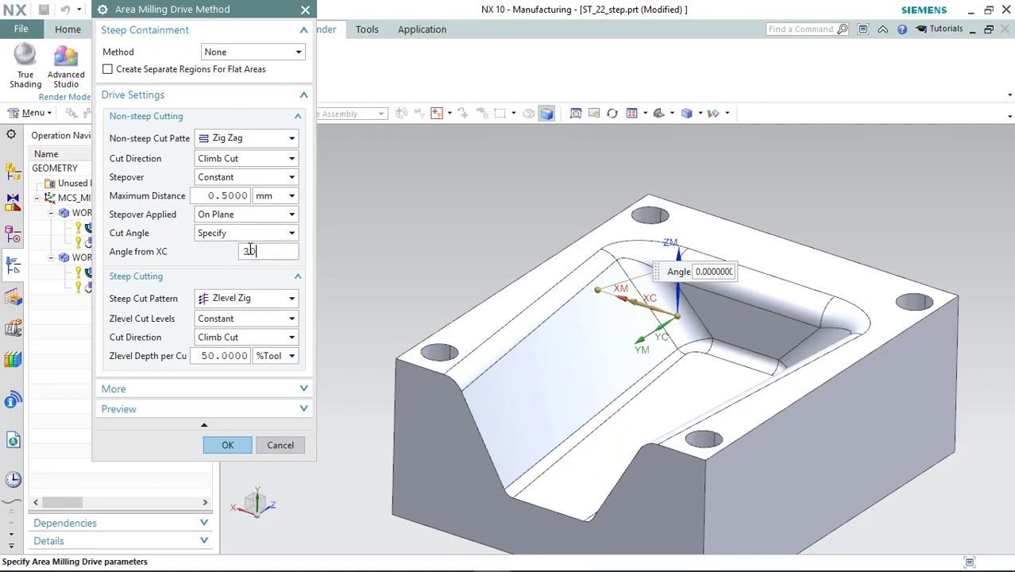
key("Tab")
- Accept the 30° drive settings and zoom and rotate around the regenerated CONTOUR_AREA tool path
left_click(222, 444)
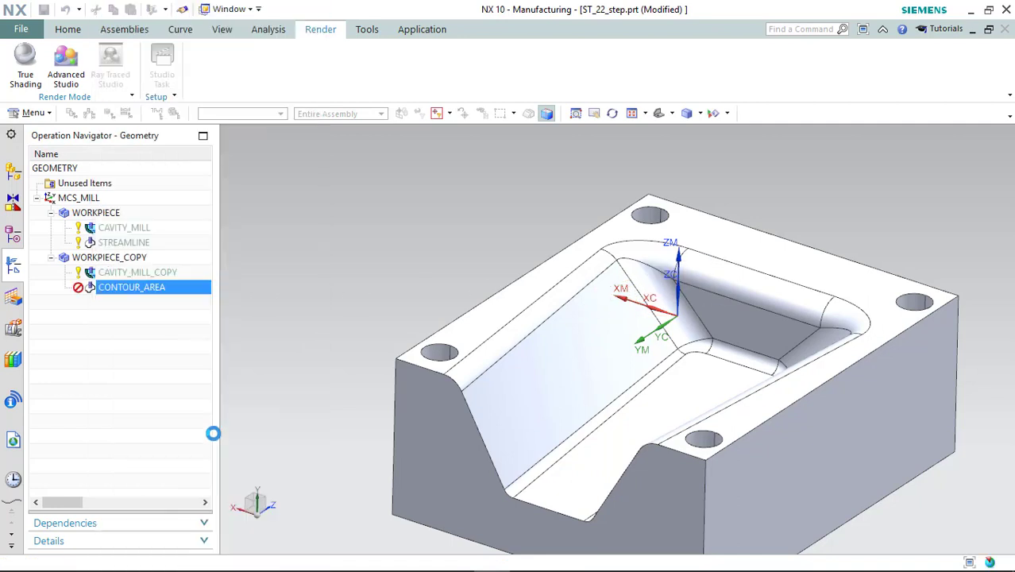
scroll(193, 439, "down", 3)
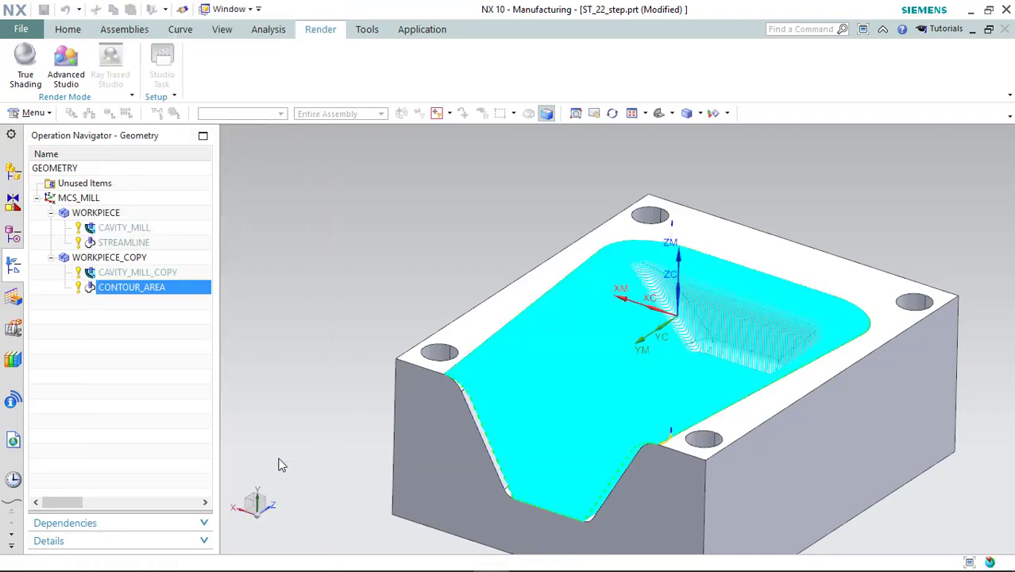
scroll(716, 273, "up", 5)
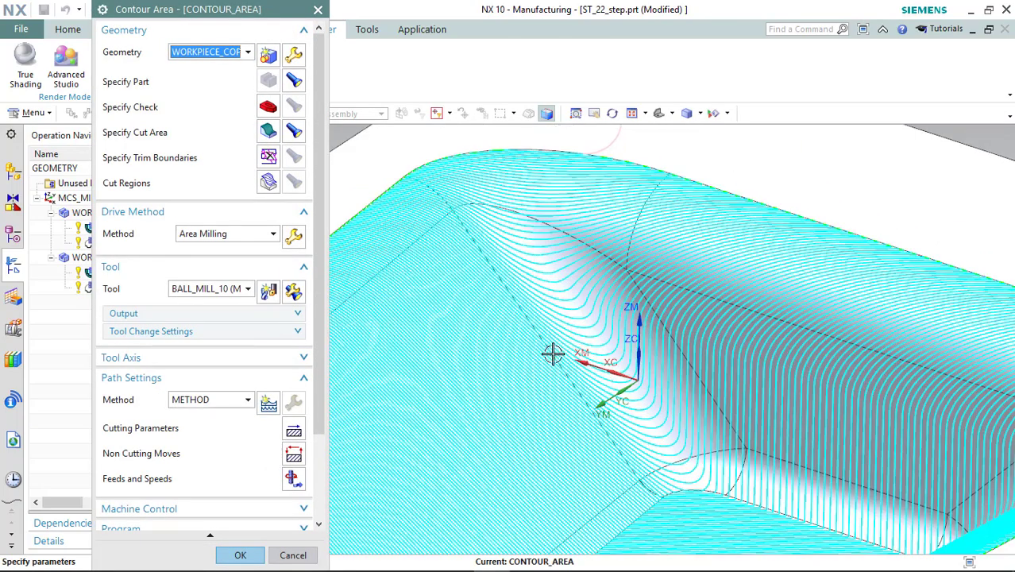
scroll(619, 408, "down", 1)
scroll(636, 421, "down", 1)
scroll(779, 337, "down", 1)
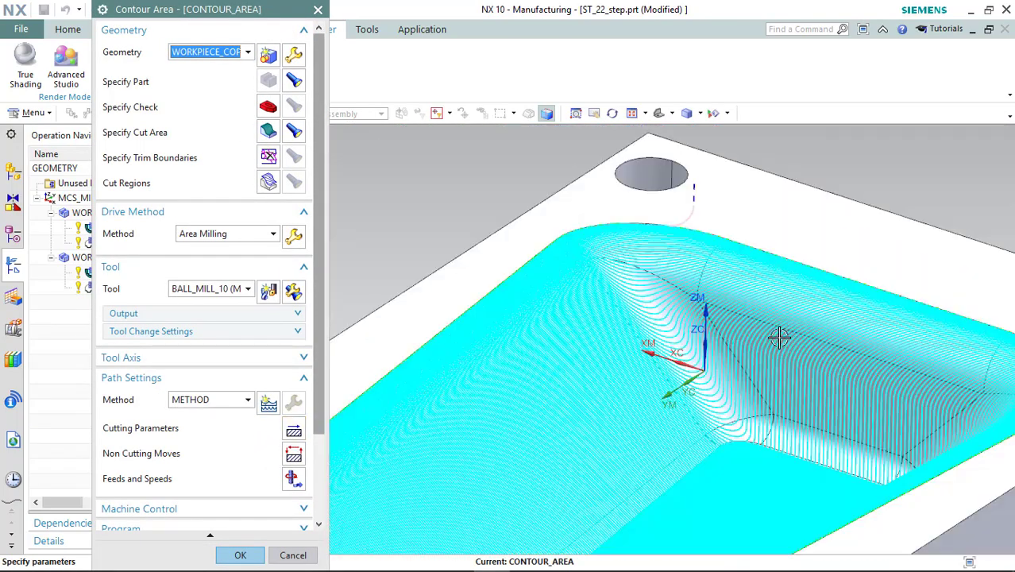
scroll(783, 373, "down", 2)
scroll(835, 381, "up", 3)
mouse_move(719, 378)
middle_mouse_down()
mouse_move(747, 370)
mouse_move(769, 396)
mouse_move(711, 378)
mouse_move(725, 390)
middle_mouse_up()
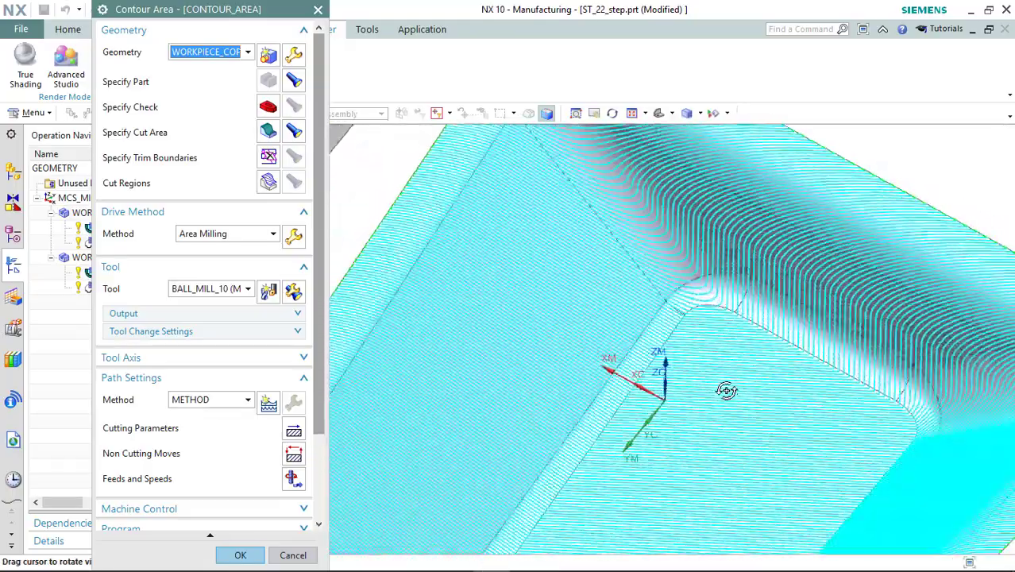
scroll(718, 378, "down", 1)
scroll(737, 370, "down", 2)
scroll(782, 390, "up", 1)
scroll(782, 389, "down", 2)
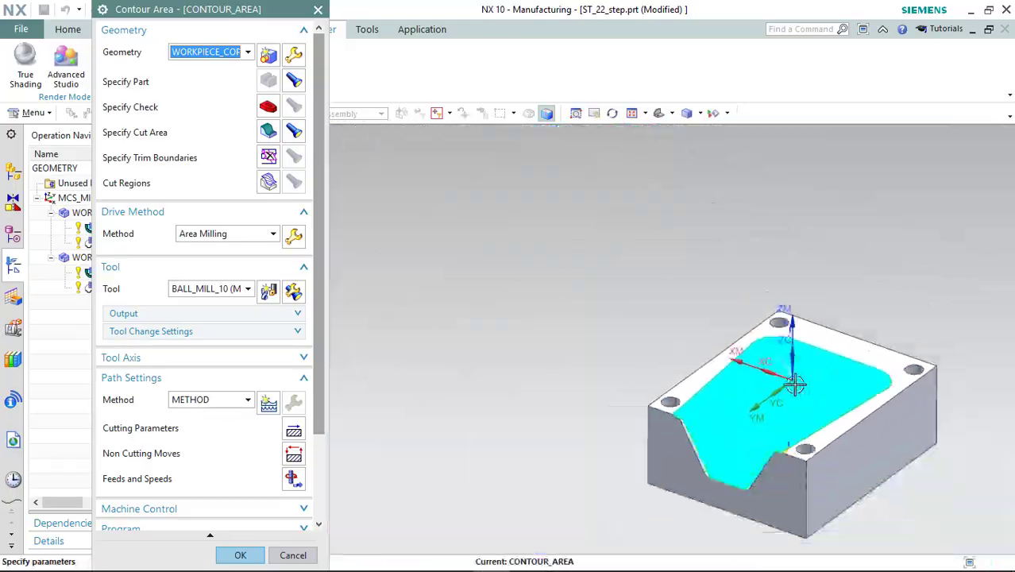
scroll(954, 454, "up", 2)
scroll(590, 345, "up", 1)
scroll(430, 283, "down", 1)
scroll(430, 284, "up", 1)
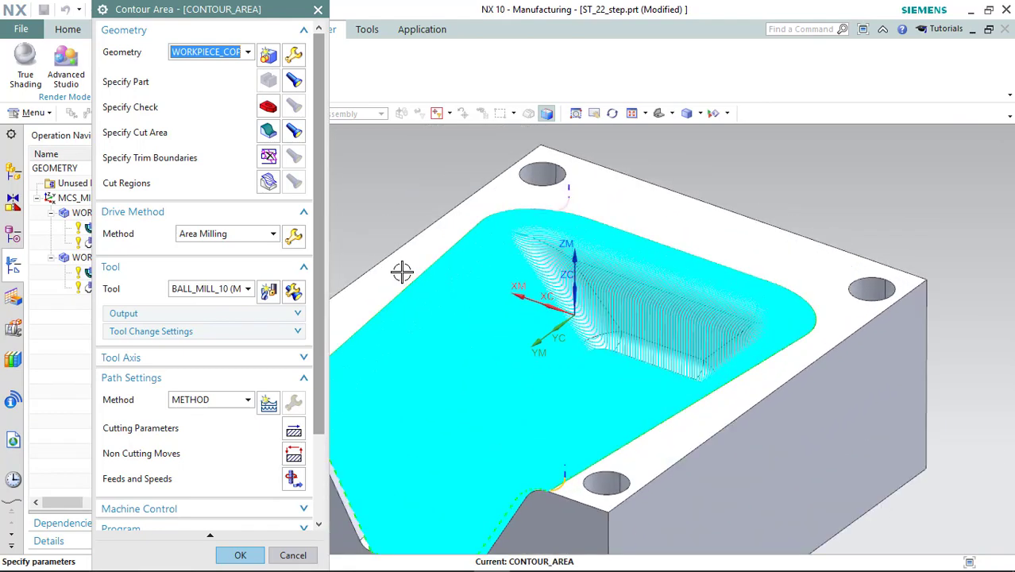
scroll(261, 398, "down", 3)
- Play the 3D dynamic cutting simulation at animation speed 9, then request thickness by colour
left_click(226, 513)
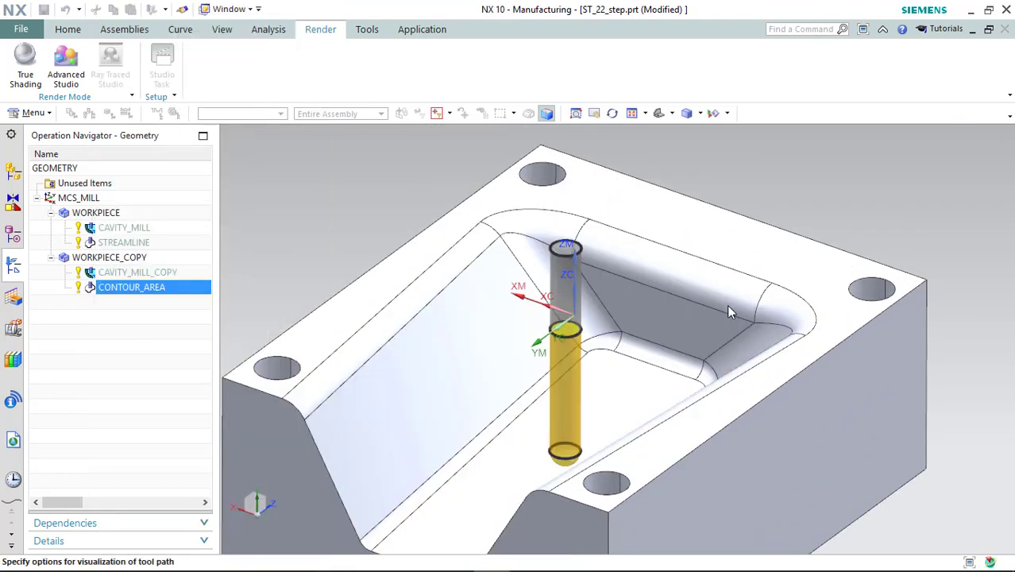
left_click(244, 490)
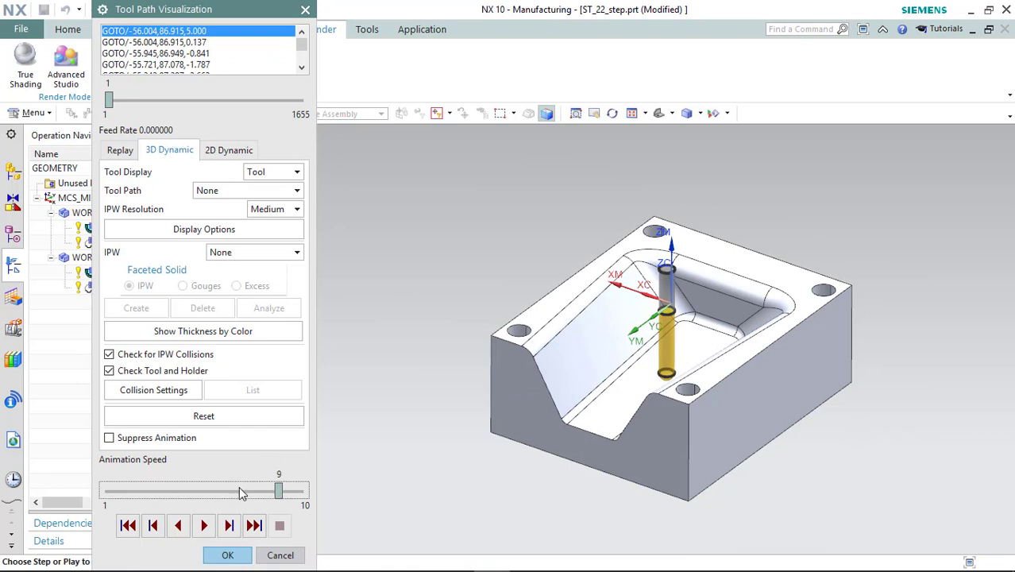
left_click(204, 525)
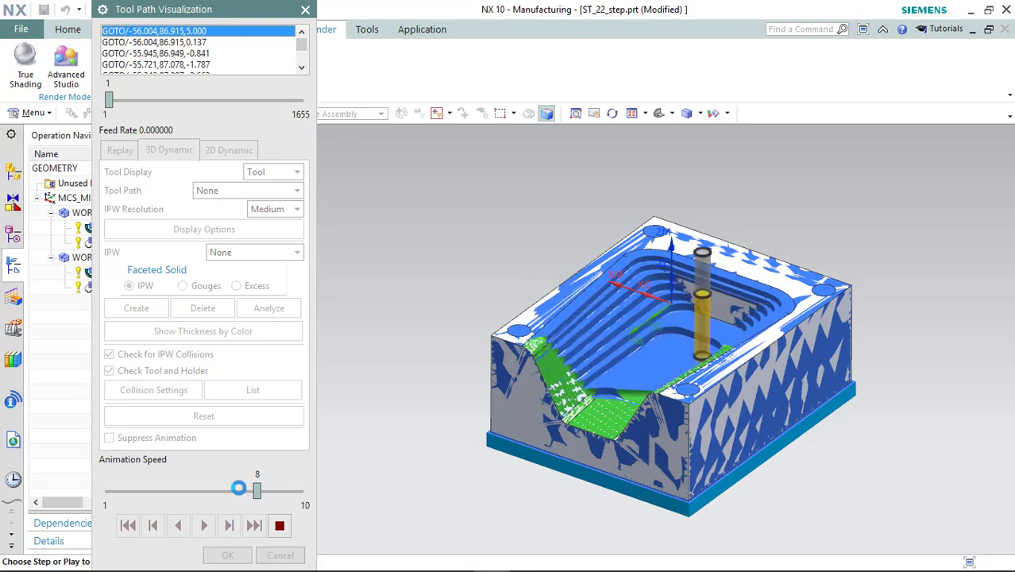
left_click_drag(257, 490, 280, 490)
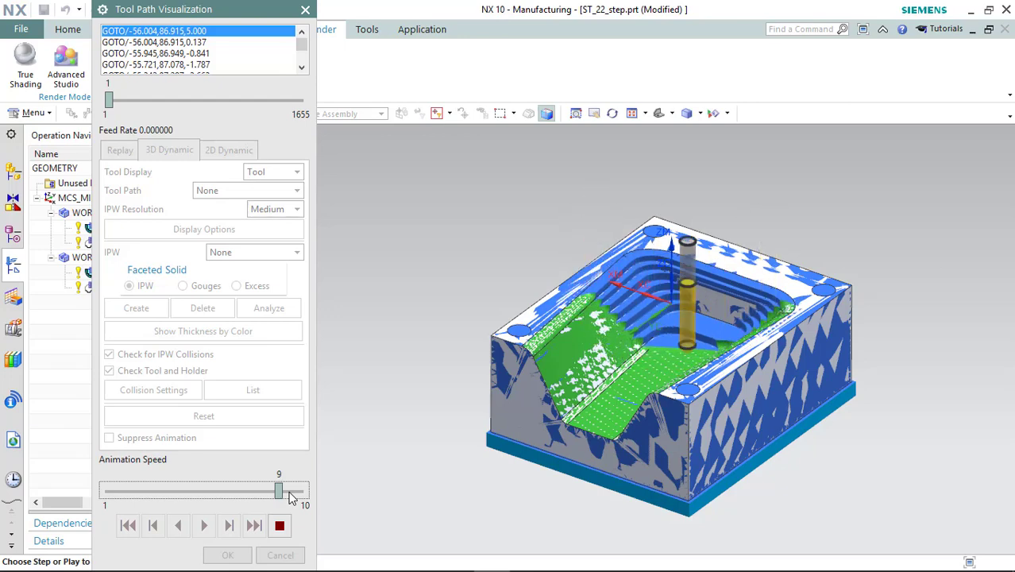
scroll(747, 367, "up", 2)
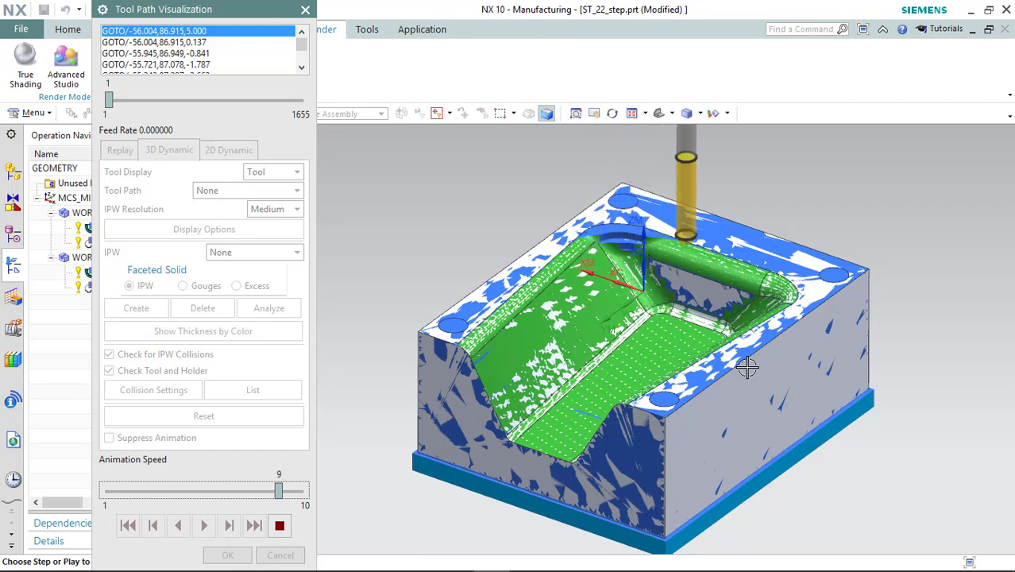
left_click(241, 335)
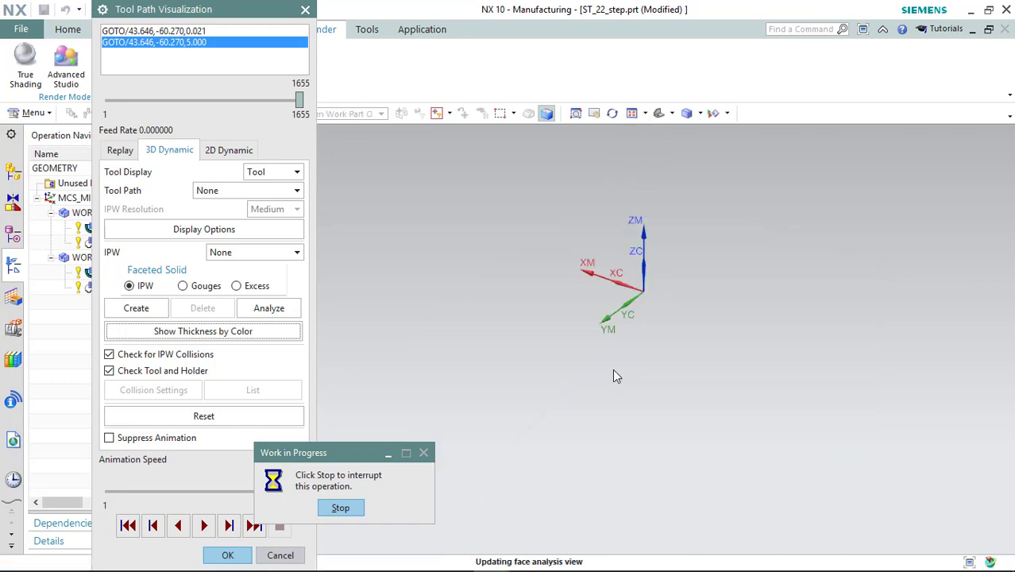
- Read the remaining stock thickness at the pocket floor, a pocket side and the upper rim
scroll(613, 368, "down", 5)
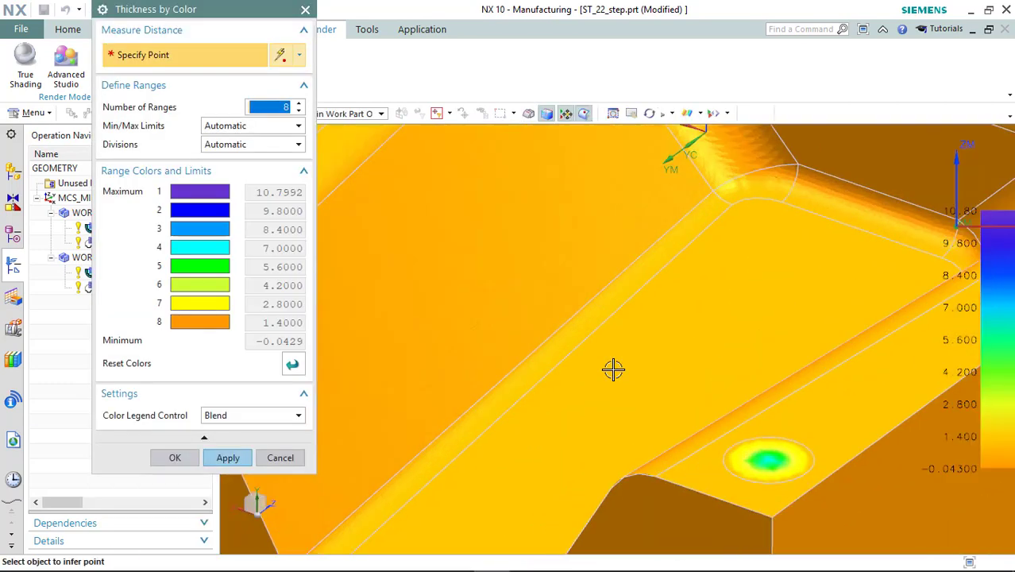
left_click(613, 368)
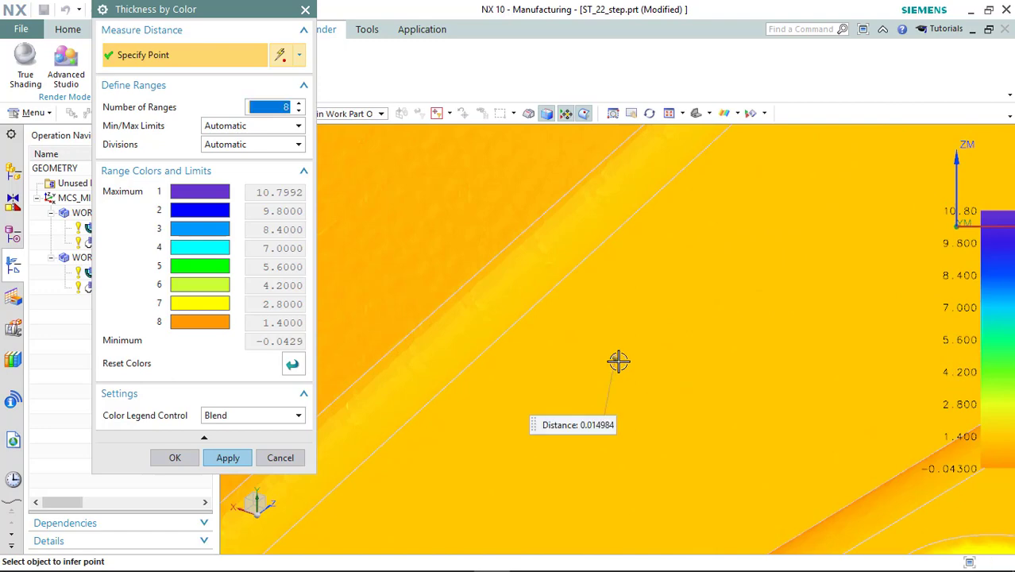
scroll(500, 260, "up", 2)
left_click(499, 259)
key("Home")
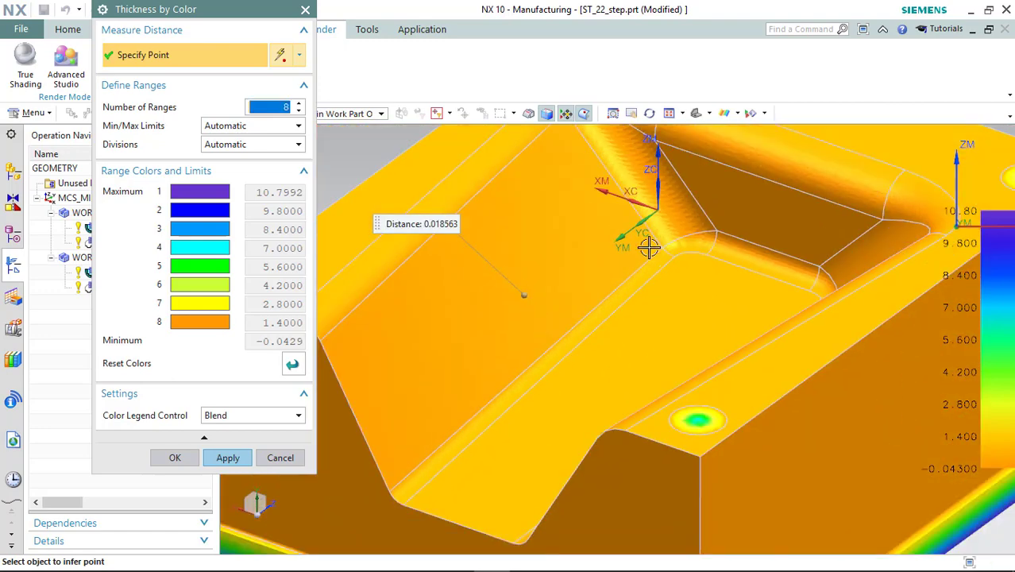
scroll(659, 213, "down", 3)
left_click(659, 212)
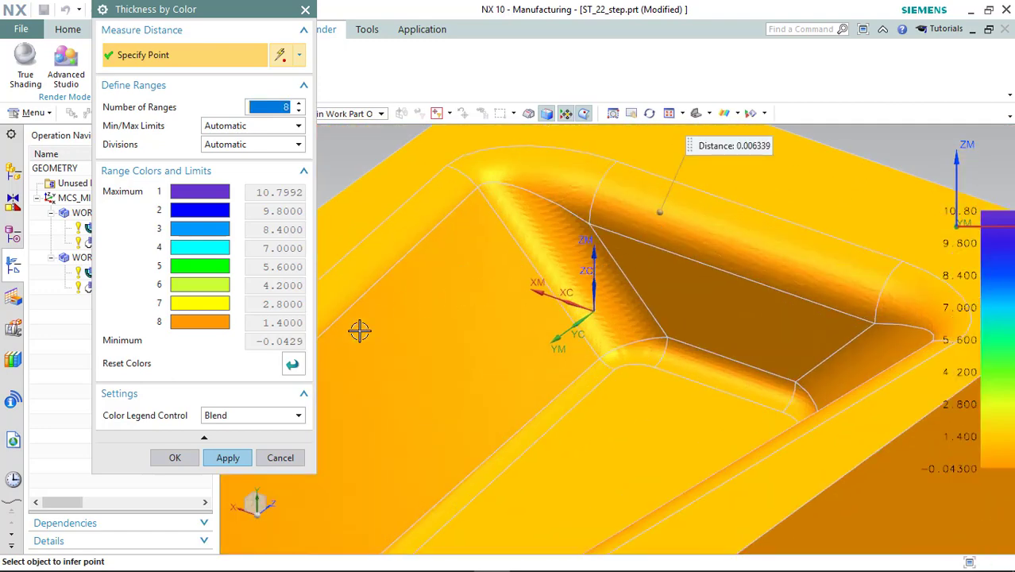
- Close the thickness map and verification, keep Area Milling, and close the Contour Area operation
left_click(190, 458)
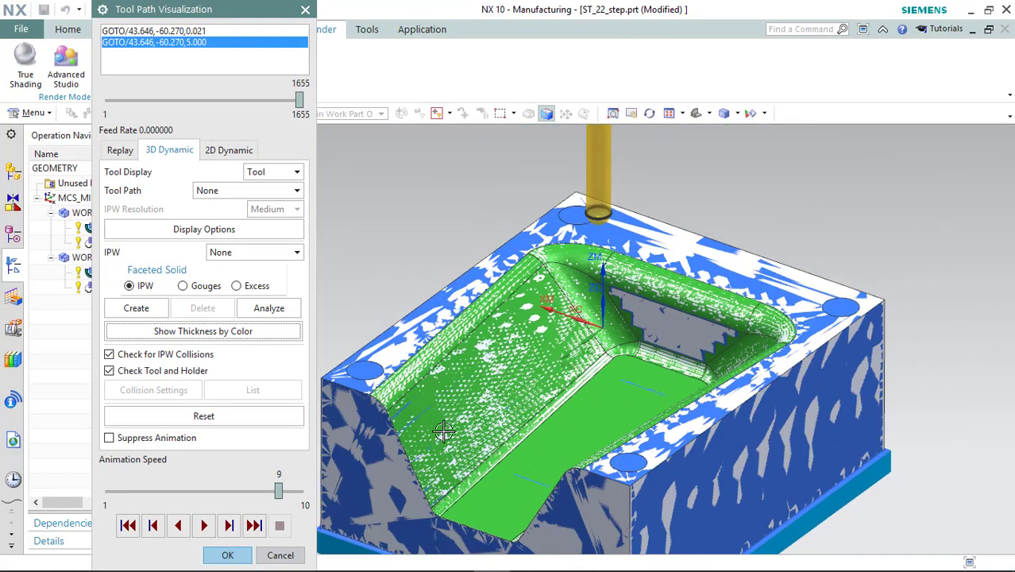
left_click(225, 556)
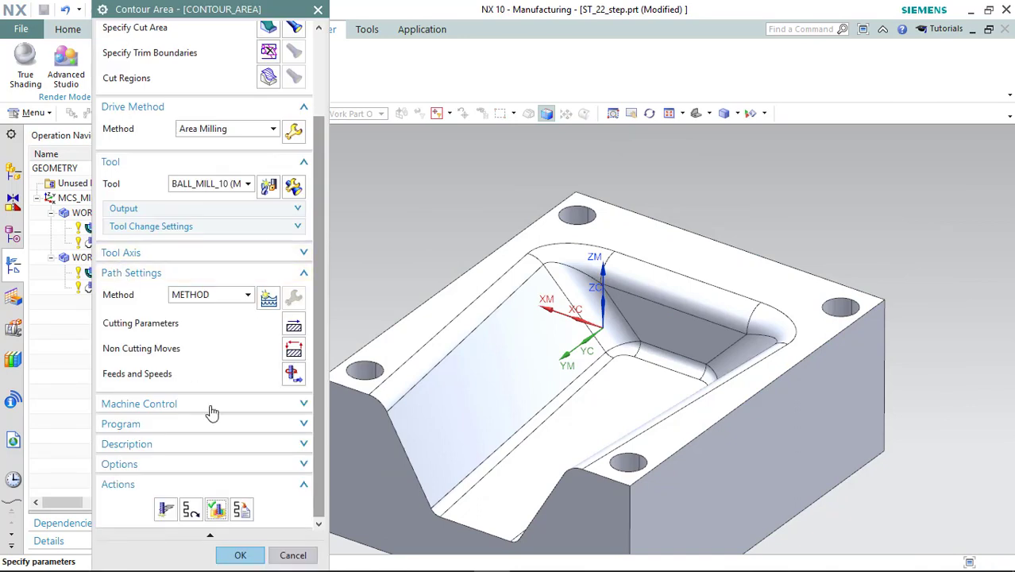
left_click(270, 130)
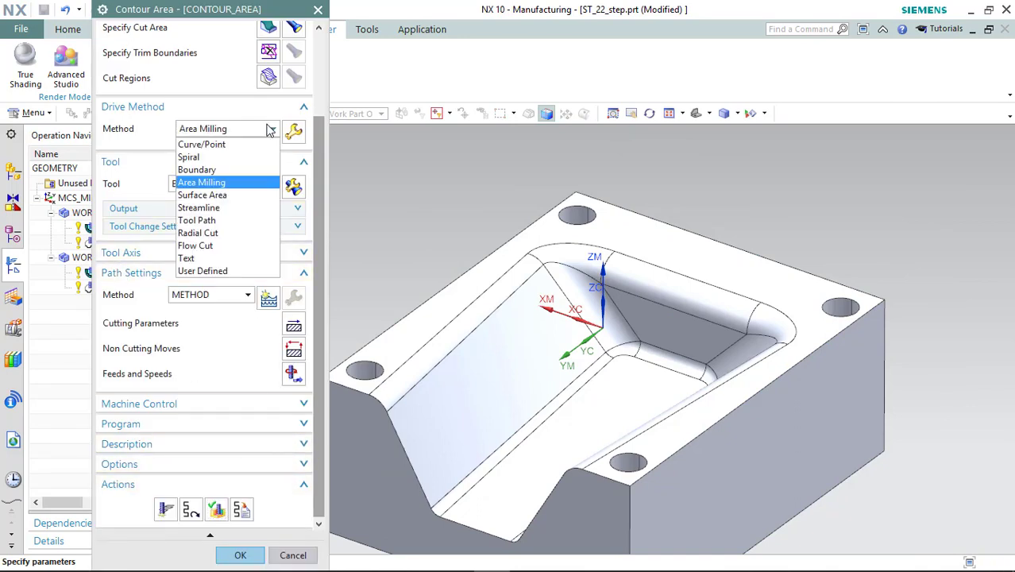
left_click(269, 133)
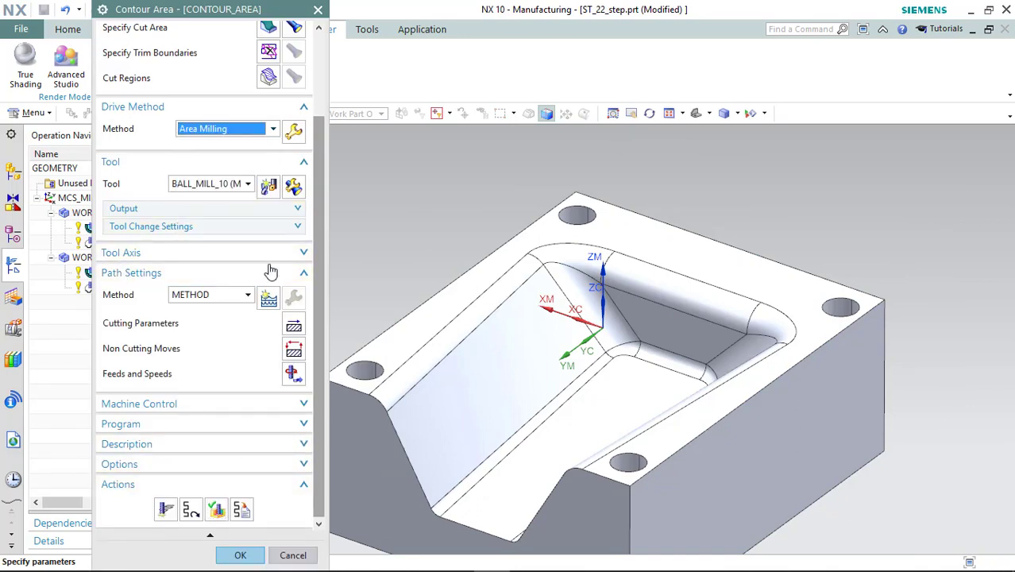
left_click(240, 556)
- Start post-processing WORKPIECE_COPY and load the FANUC.pui postprocessor
left_click(119, 258)
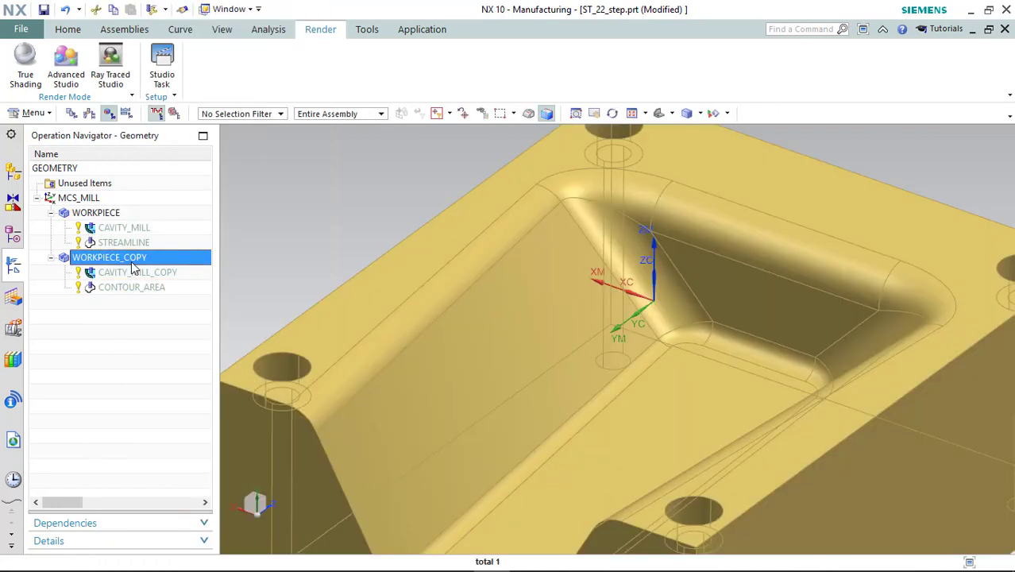
right_click(131, 262)
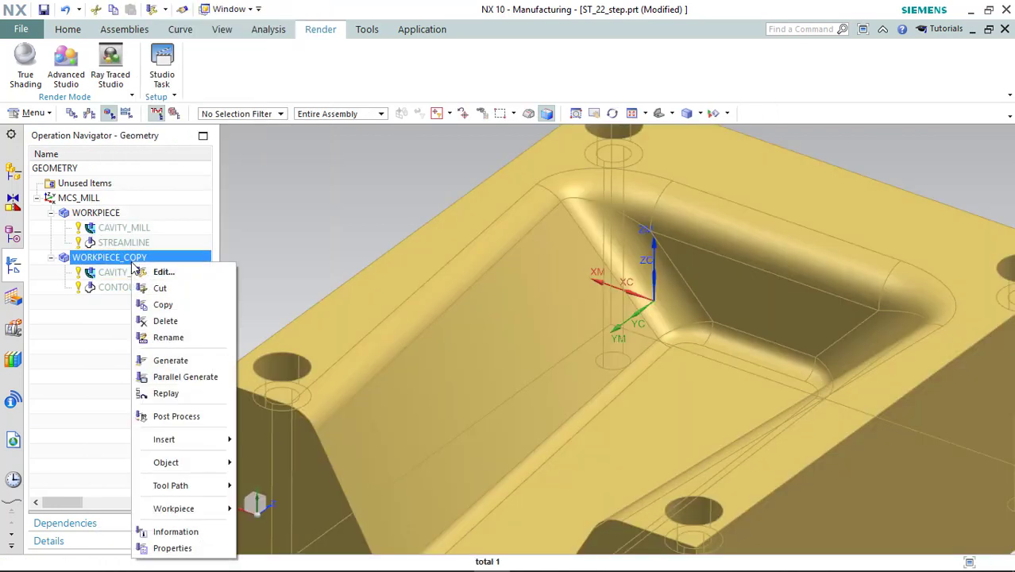
left_click(176, 415)
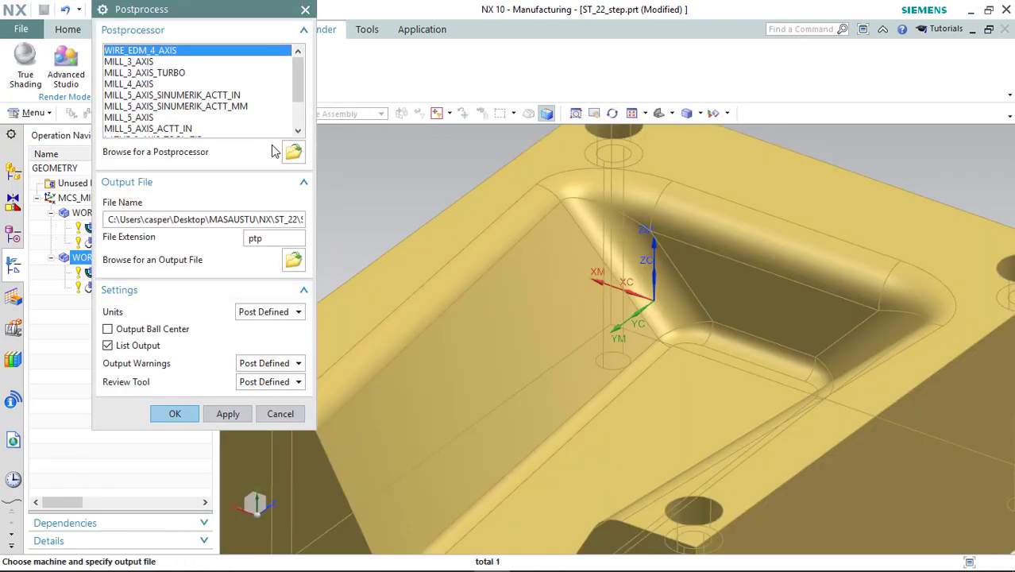
left_click(293, 152)
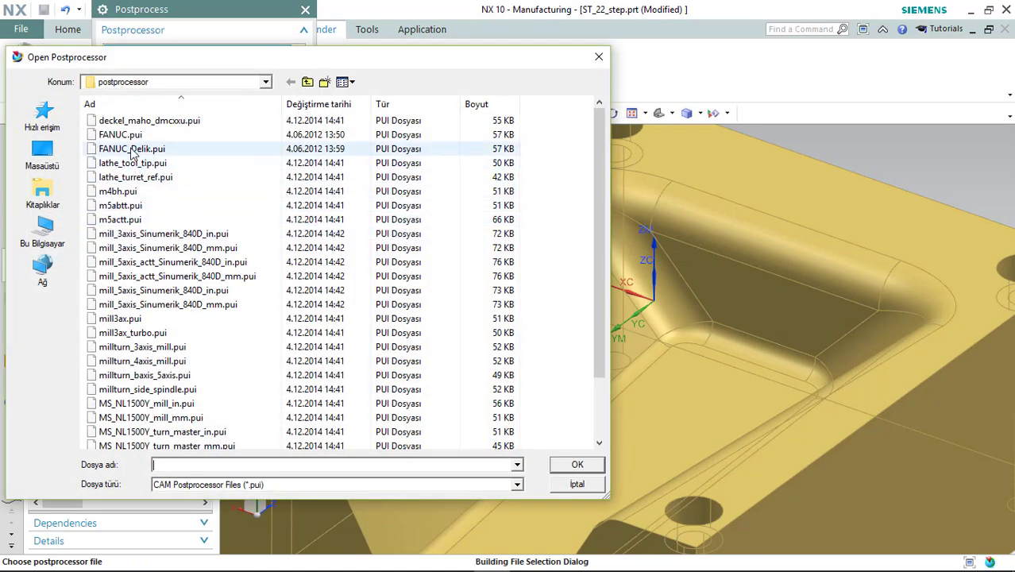
left_click(125, 137)
double_click(126, 136)
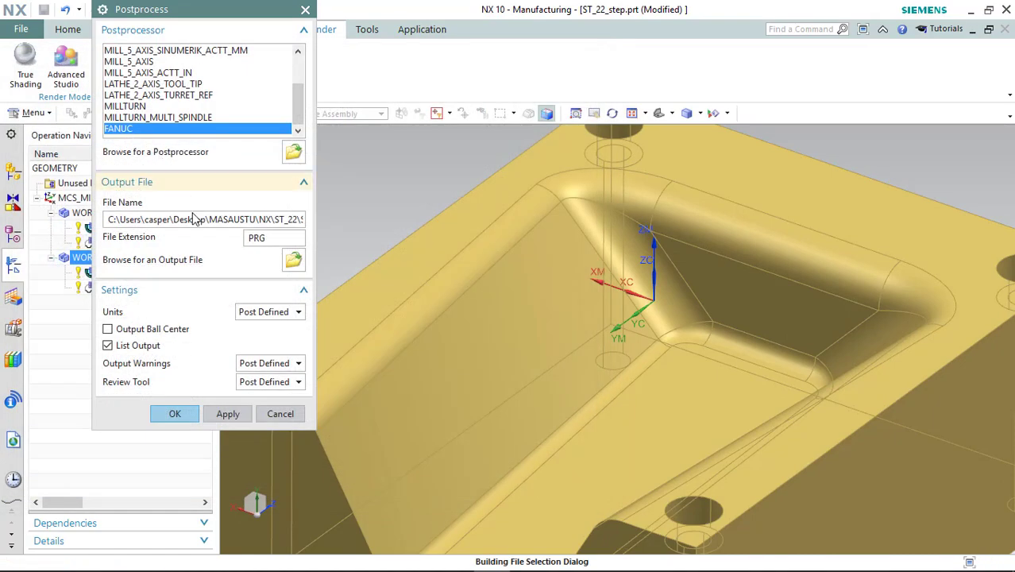
- Set the NC output file to ST_22_step in the ST_22 folder and generate the G-code listing
left_click(295, 262)
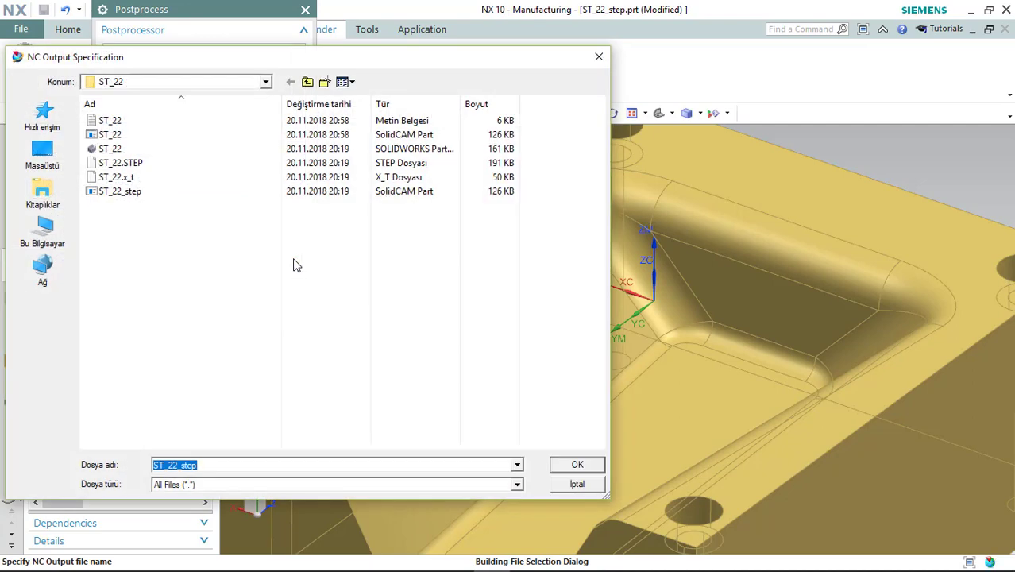
left_click(281, 466)
left_click(557, 464)
left_click(169, 413)
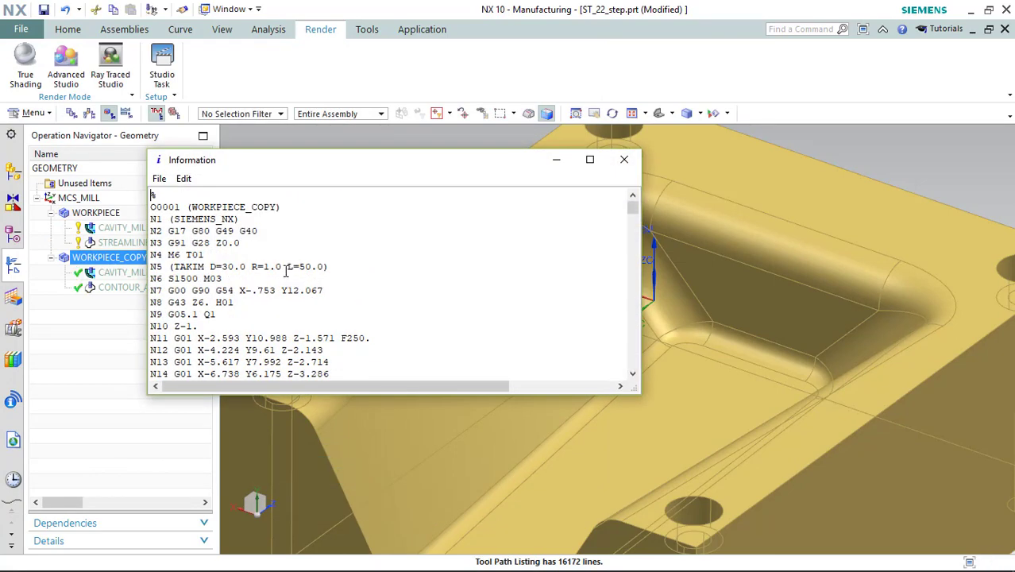
- Save the G-code listing as text file ST_22 and close the Information window
left_click(159, 178)
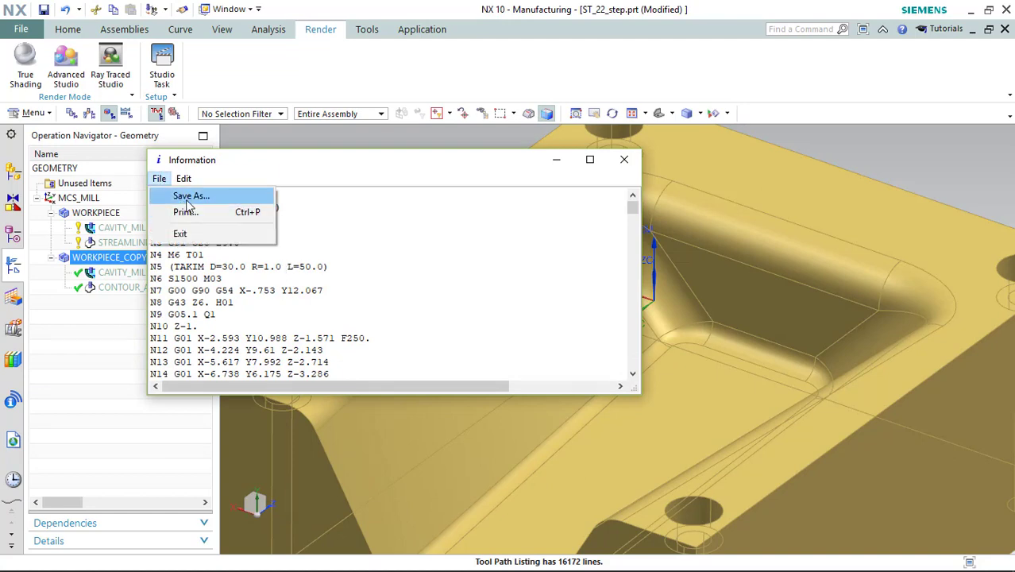
left_click(178, 195)
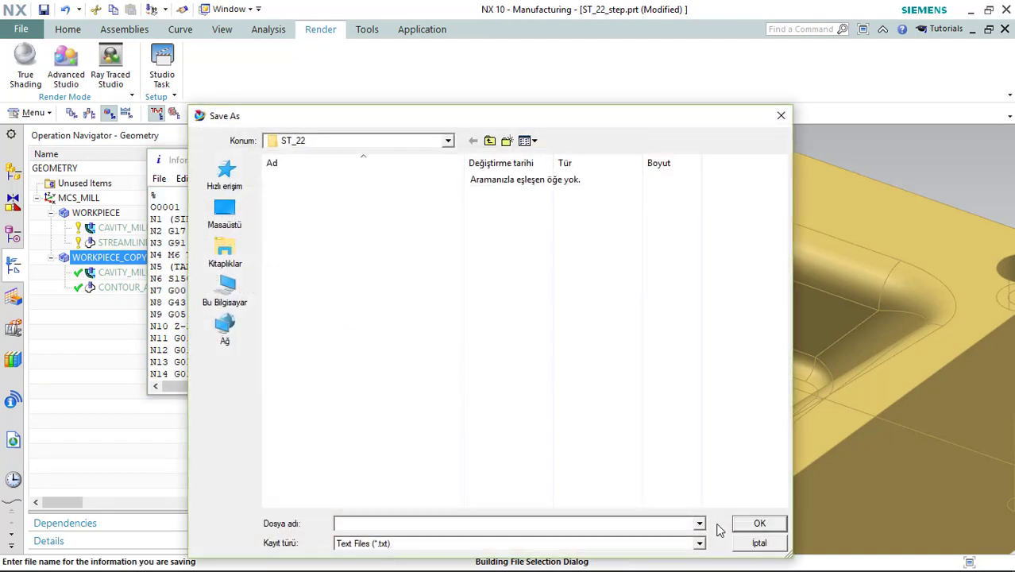
type("s")
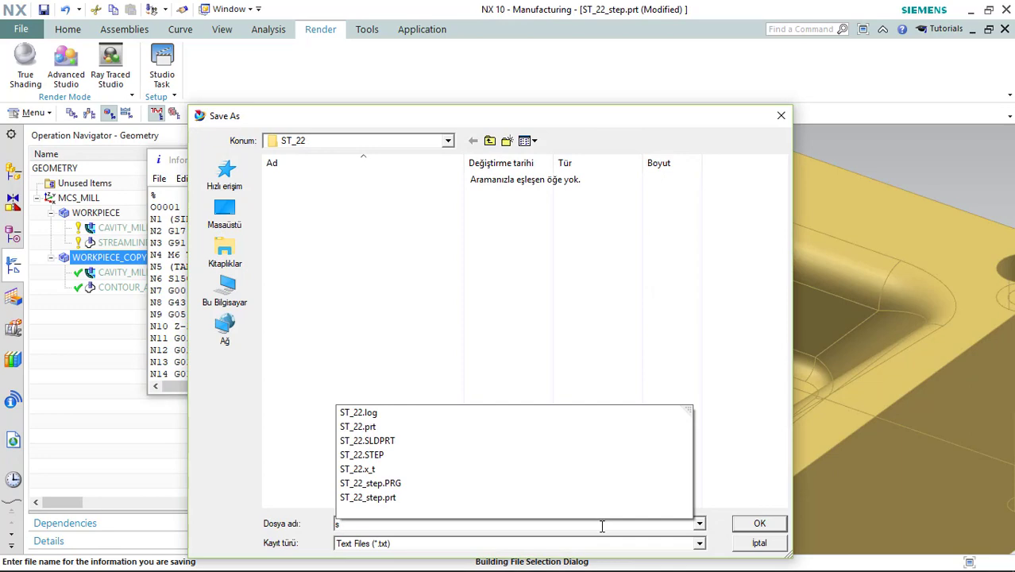
key("Down")
key("BackSpace")
key("BackSpace")
key("BackSpace")
key("BackSpace")
key("Return")
key("Return")
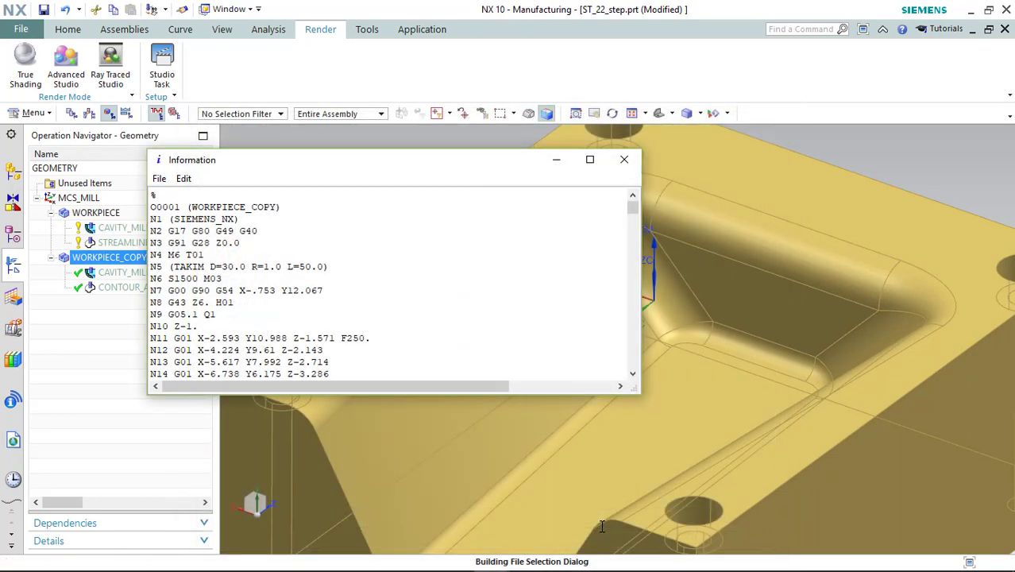
left_click(623, 159)
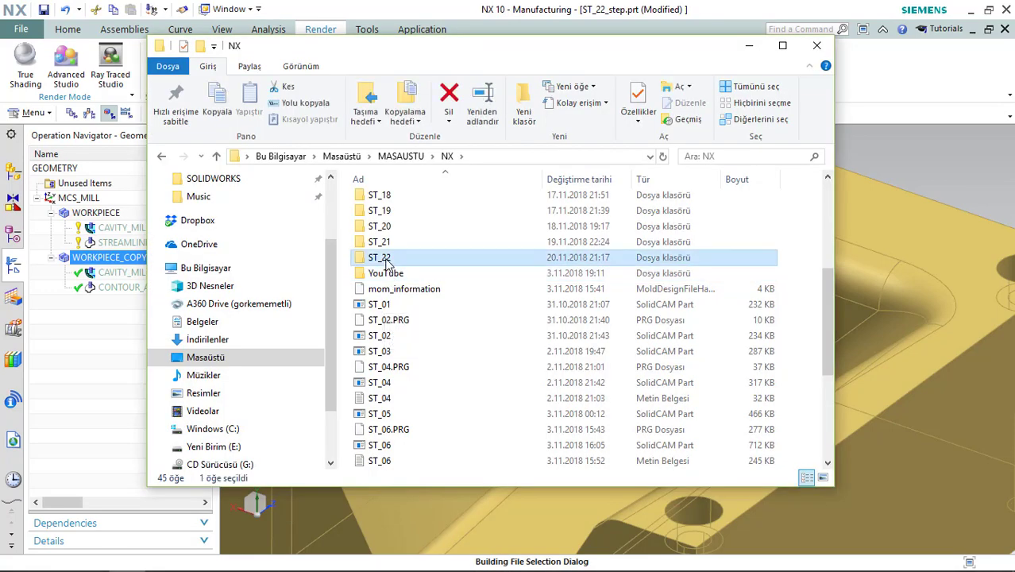
- Open the ST_22 text file in Notepad and delete the header lines at the top
double_click(382, 258)
left_click(387, 267)
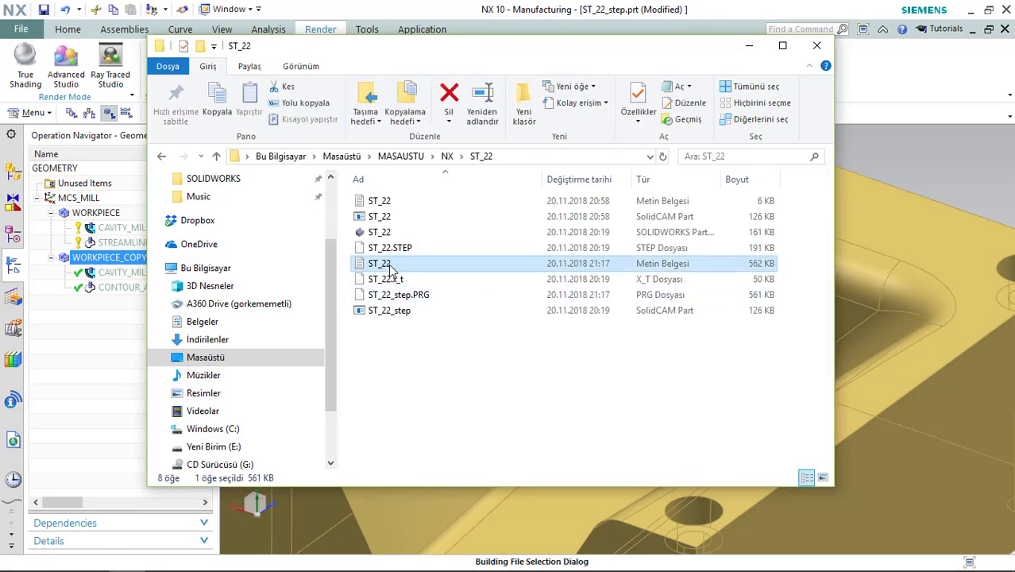
double_click(389, 267)
left_click_drag(545, 251, 78, 137)
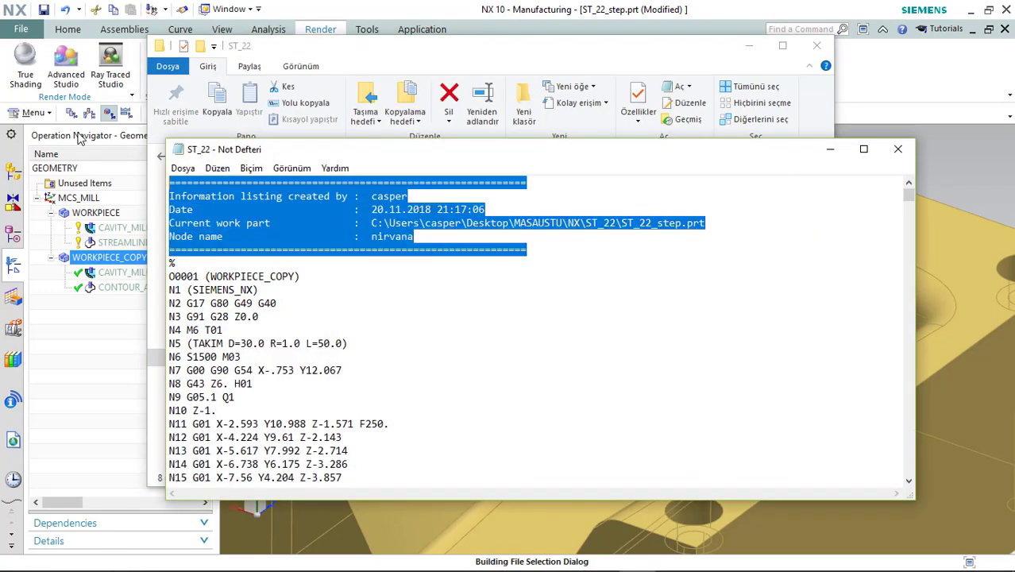
key("Delete")
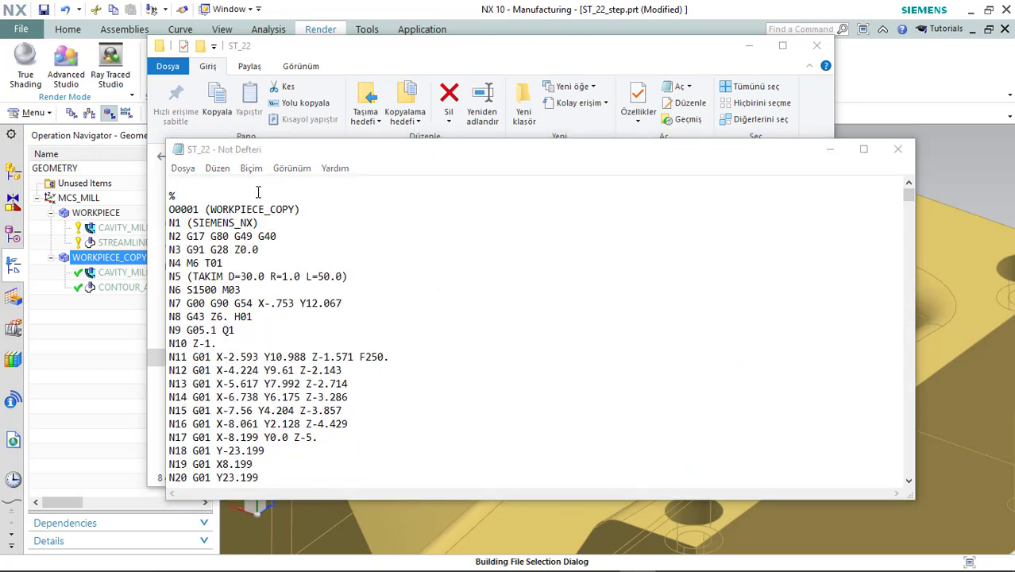
- Search for 'q' and remove the G05.1 Q lines found at N9 and N888
key("ctrl+f")
left_click_drag(362, 275, 562, 244)
type("q")
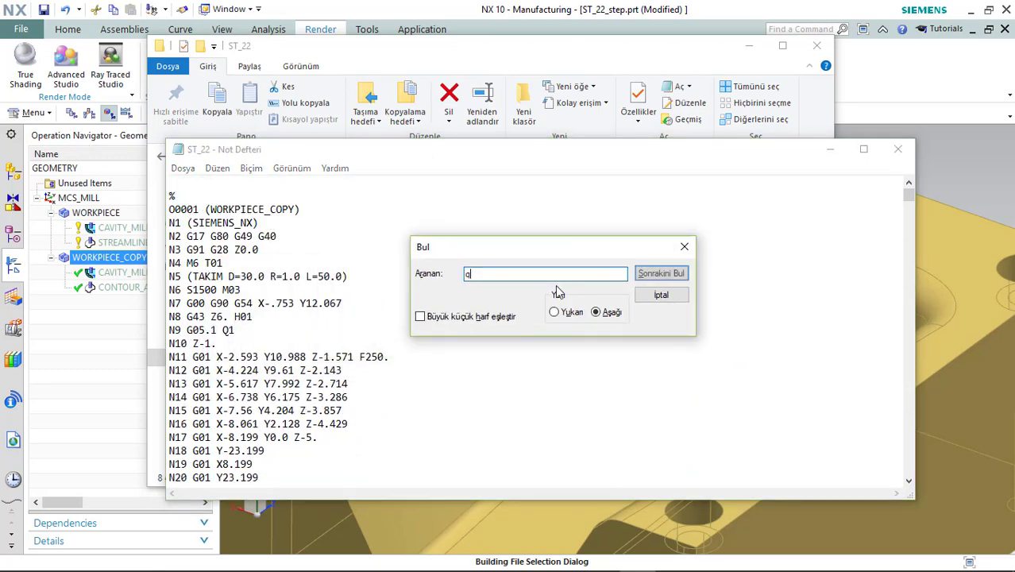
key("Return")
left_click_drag(280, 330, 280, 320)
left_click(278, 328)
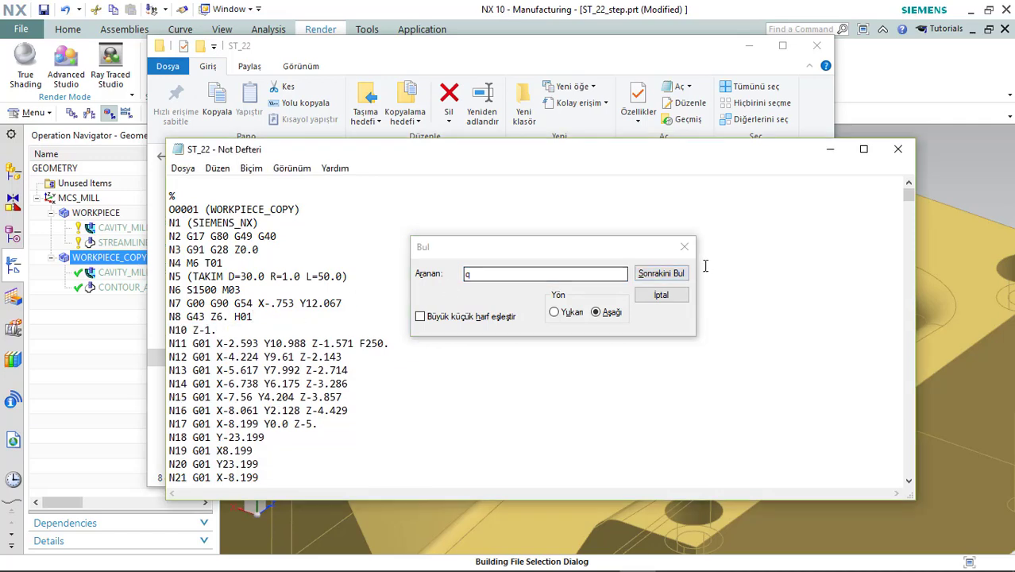
left_click(681, 275)
left_click(277, 464)
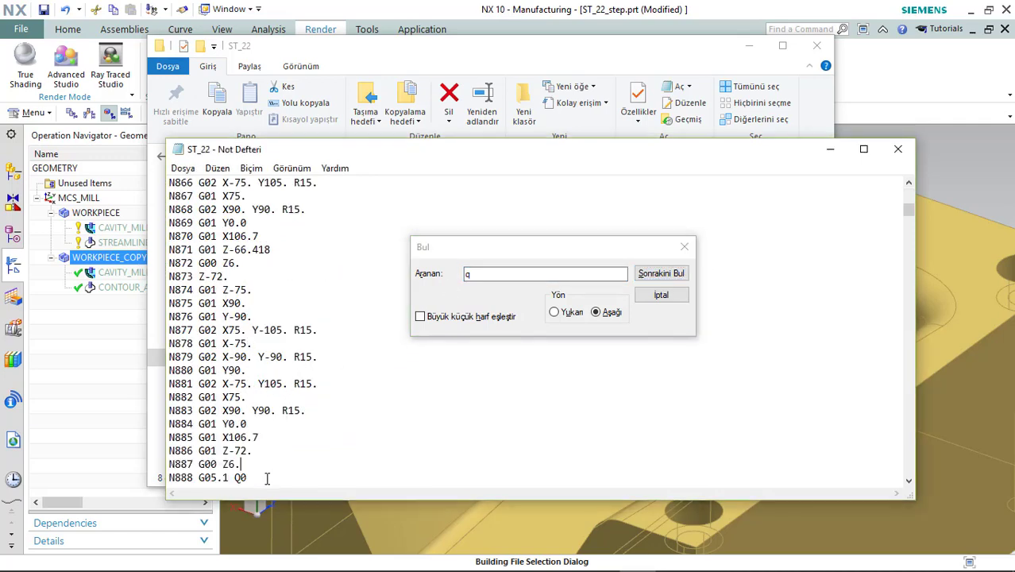
mouse_move(267, 478)
left_mouse_down()
mouse_move(267, 465)
mouse_move(300, 464)
left_mouse_up()
key("Delete")
- Delete the remaining G05.1 Q lines at N895 and N16161 until none remain, then return to NX
left_click(652, 274)
key("Delete")
left_click(647, 274)
key("Delete")
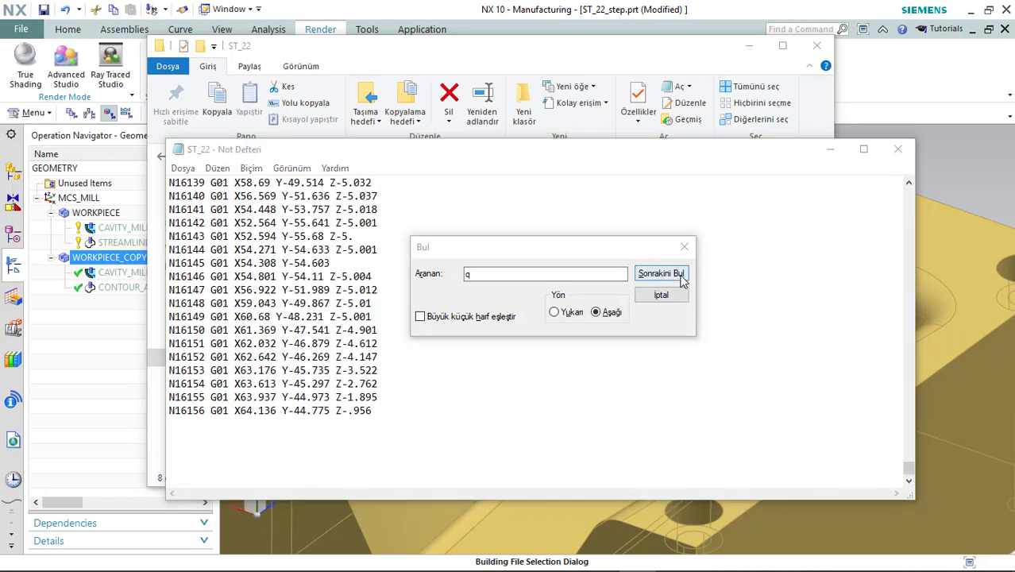
left_click(657, 273)
left_click(536, 347)
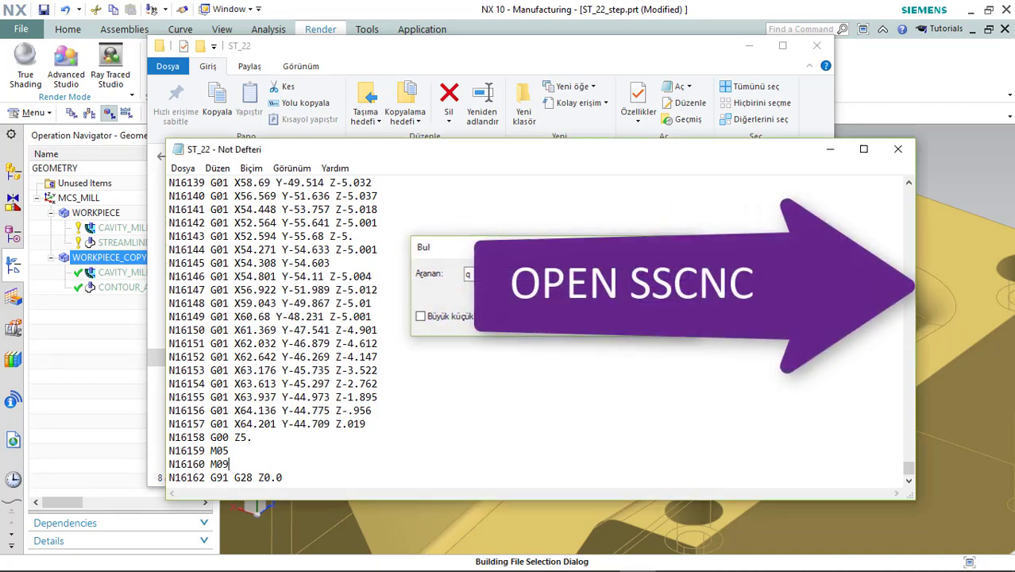
key("Escape")
left_click(520, 302)
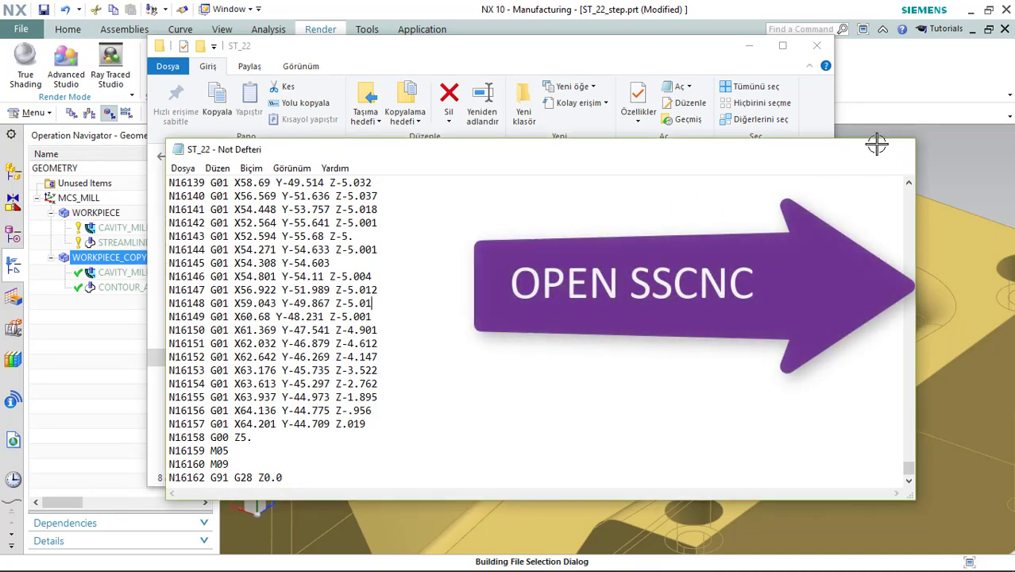
left_click(830, 149)
left_click(750, 45)
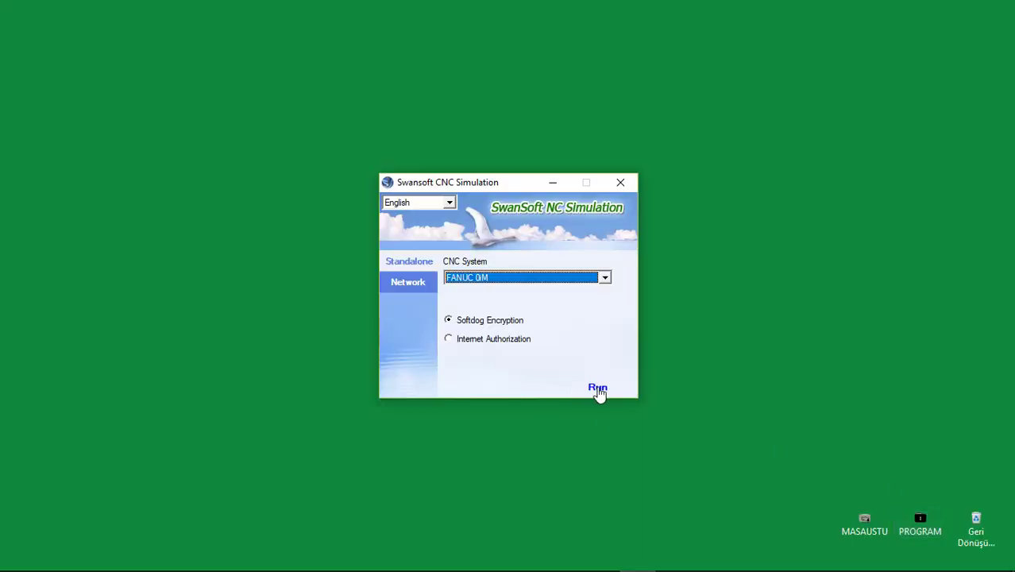
- Launch the FANUC 0iM milling simulator from the Swansoft launcher
left_click(599, 392)
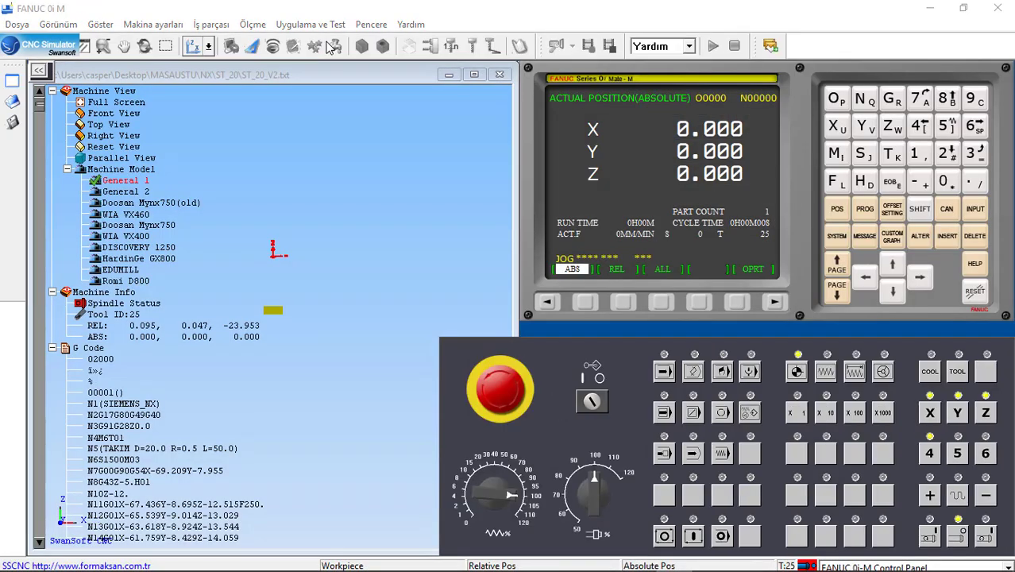
- Dismiss the tip of the day and change the interface language from Turkish to English
left_click(618, 372)
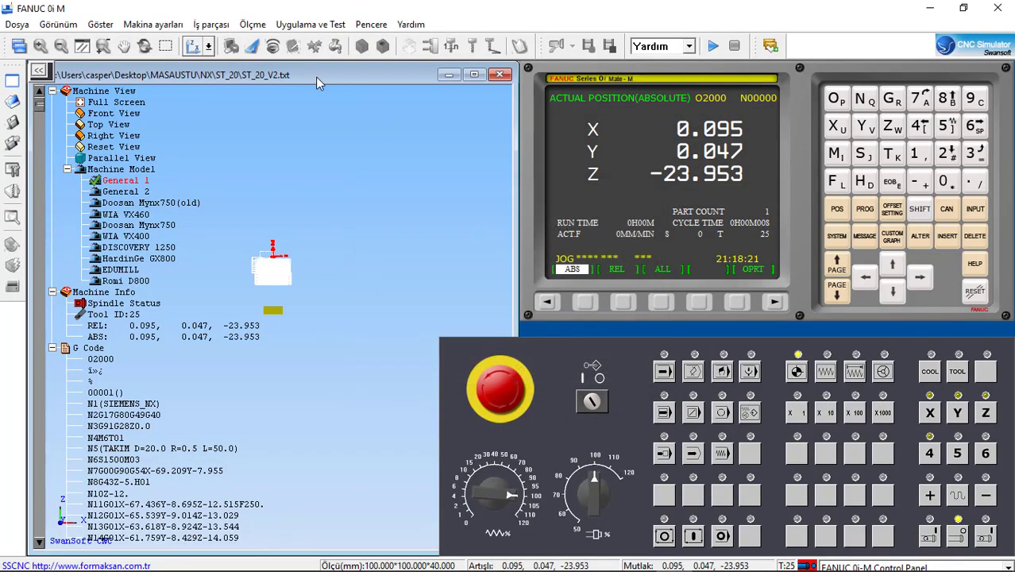
left_click(154, 24)
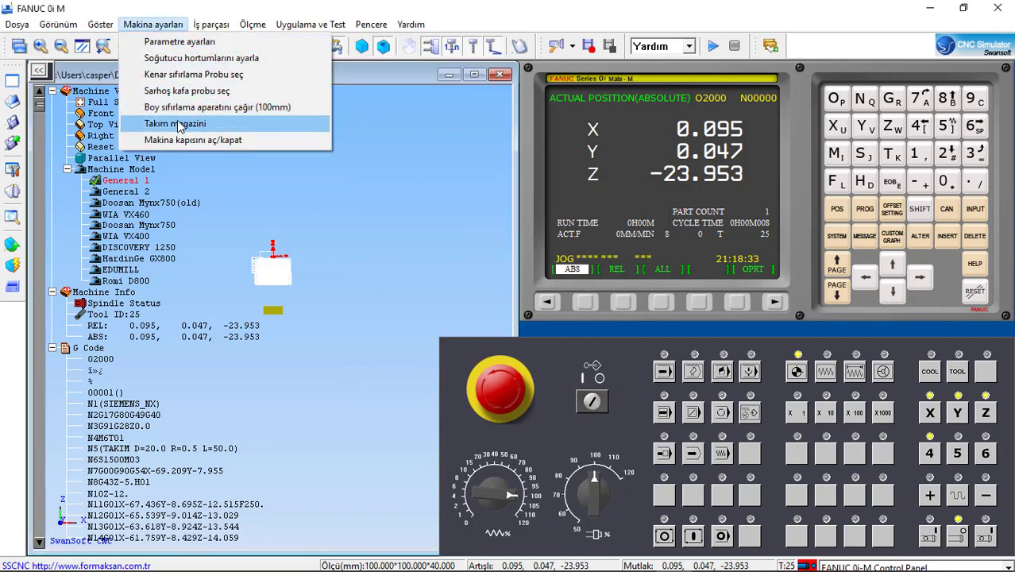
left_click(76, 26)
left_click(76, 27)
mouse_move(74, 286)
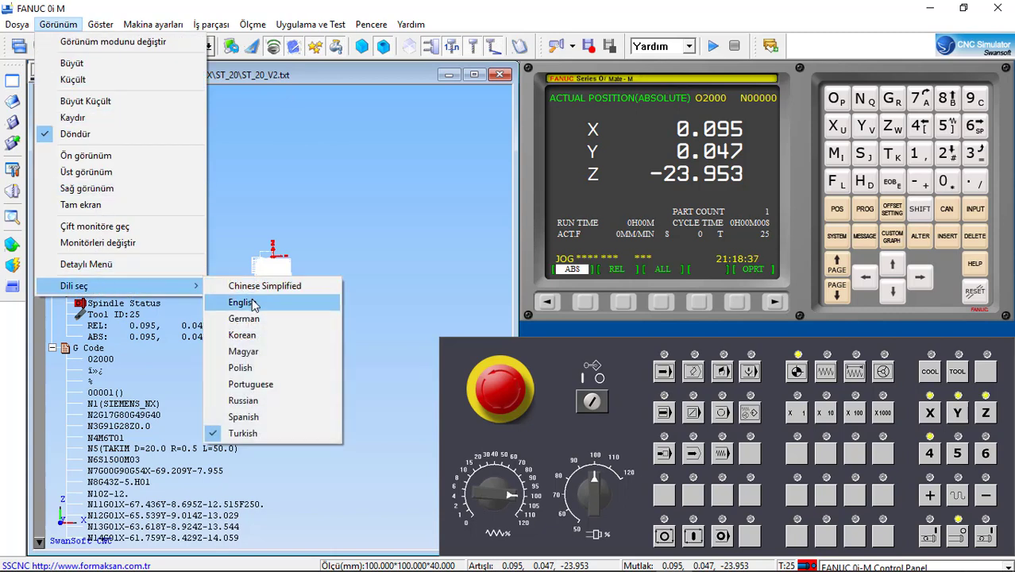
left_click(243, 302)
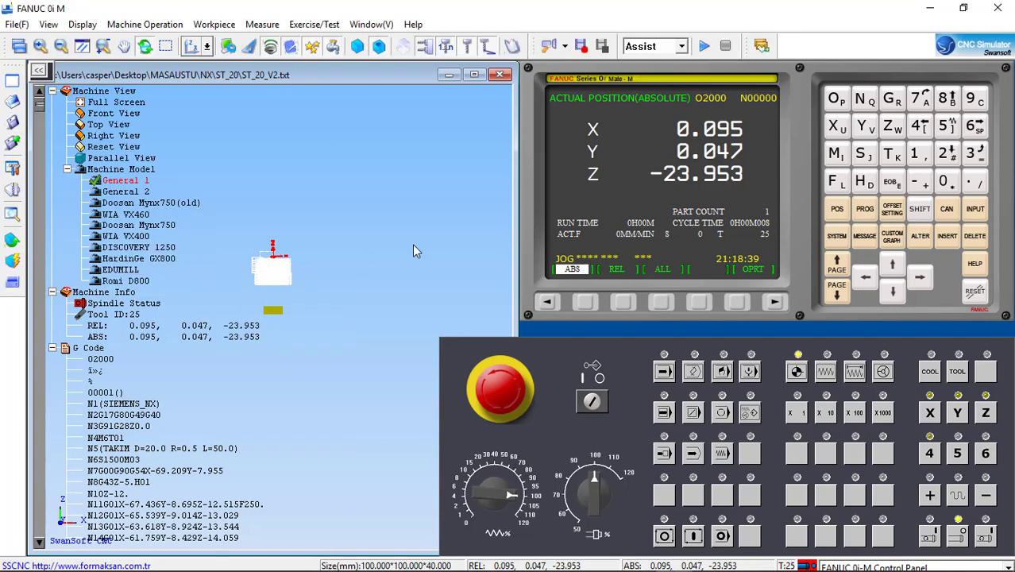
left_click(11, 210)
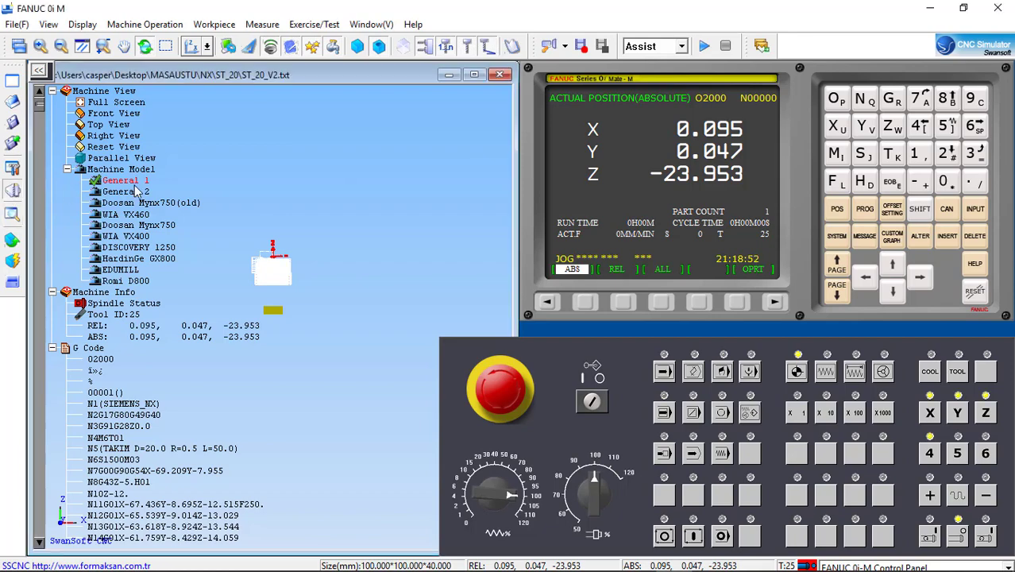
- Make tool 001 a Bull cutter with diameter 30
double_click(401, 165)
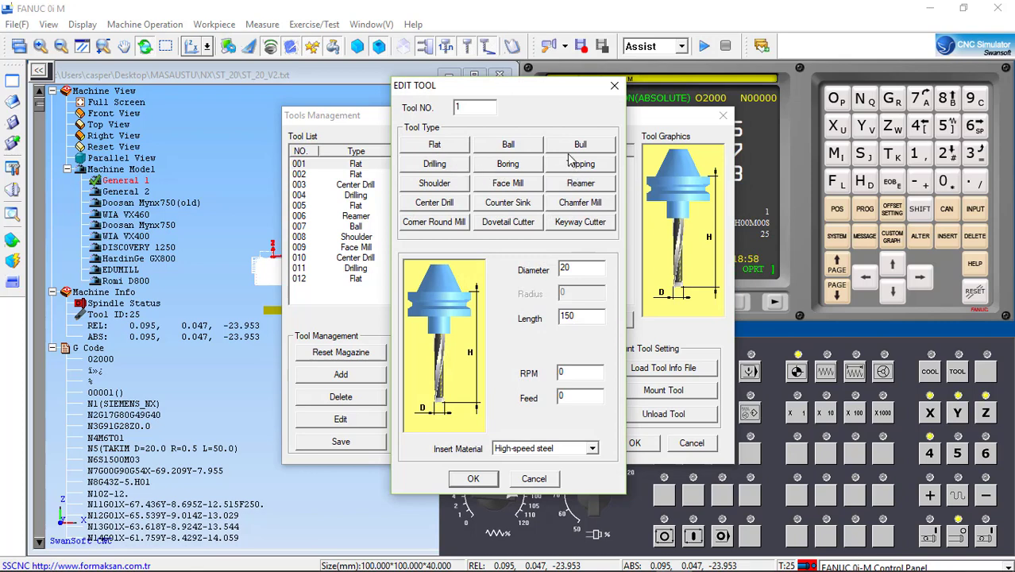
left_click(536, 147)
left_click(572, 145)
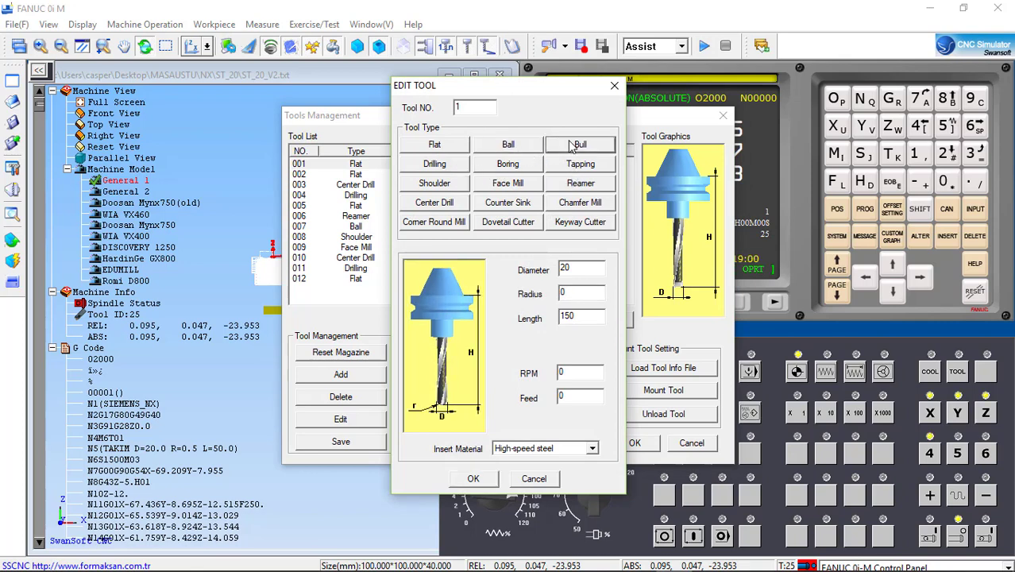
left_click_drag(589, 267, 547, 265)
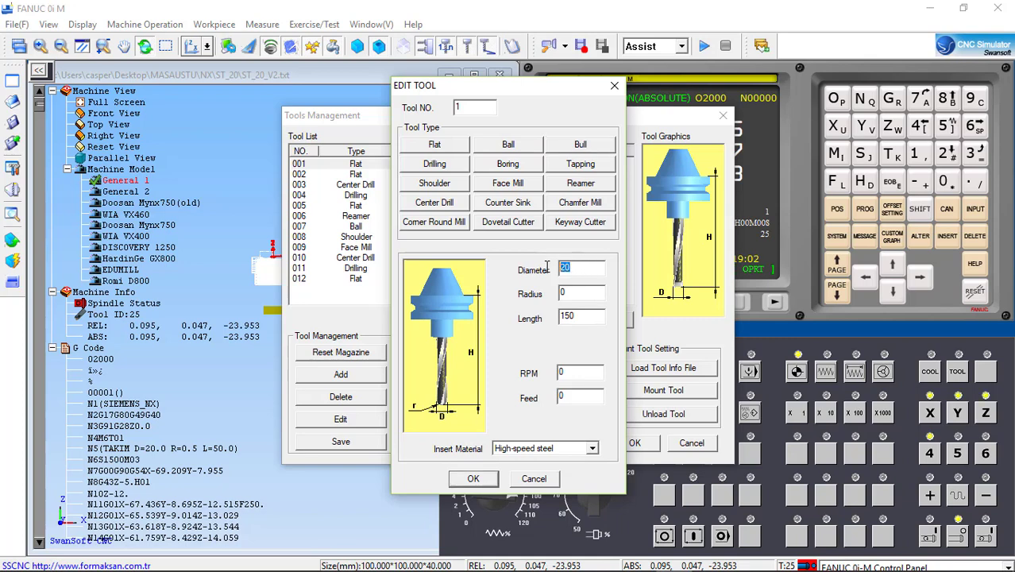
type("30")
left_click(474, 479)
- Change tool 002 to diameter 20 and length 120
left_click(379, 174)
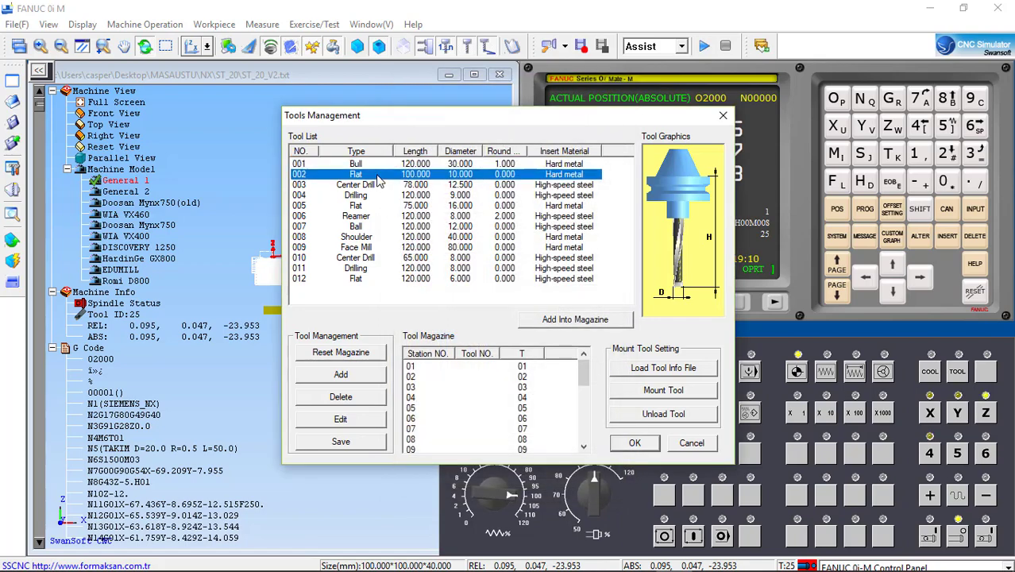
double_click(378, 178)
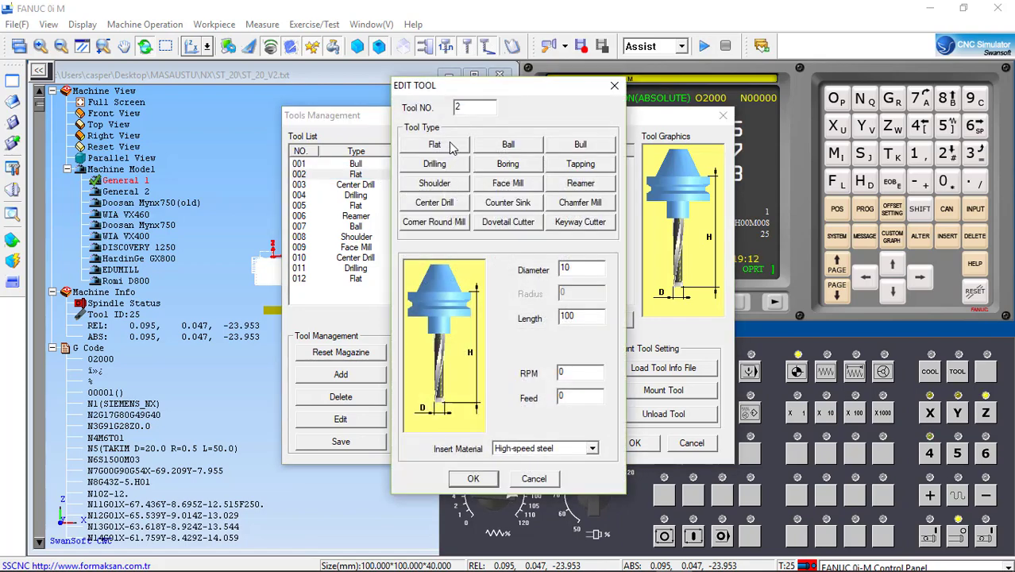
left_click_drag(571, 268, 545, 270)
left_click(473, 479)
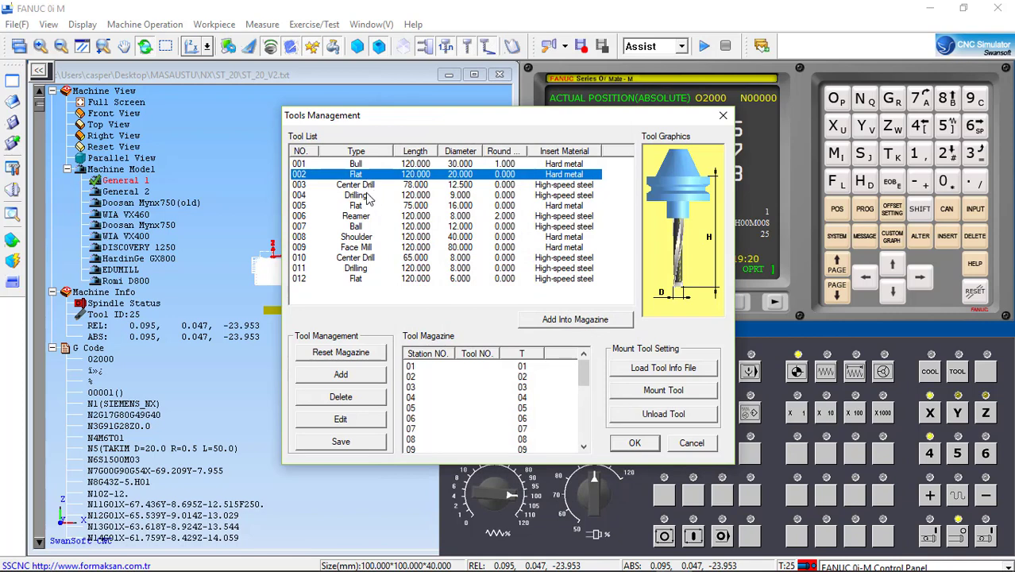
left_click(362, 188)
- Delete the Center Drill and redefine tool 004 as tool 3, an 80-long Ball cutter
left_click(342, 398)
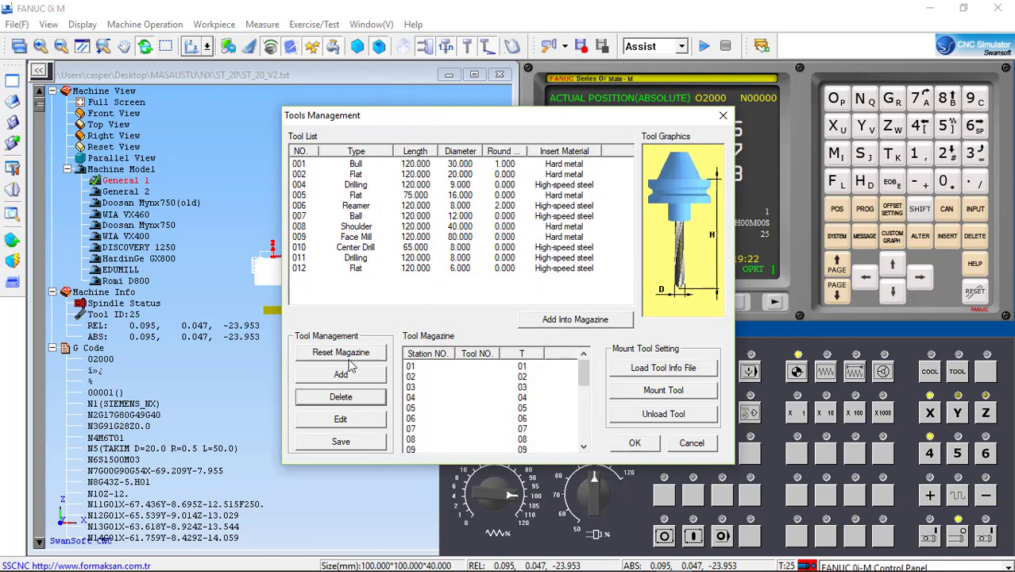
left_click(362, 189)
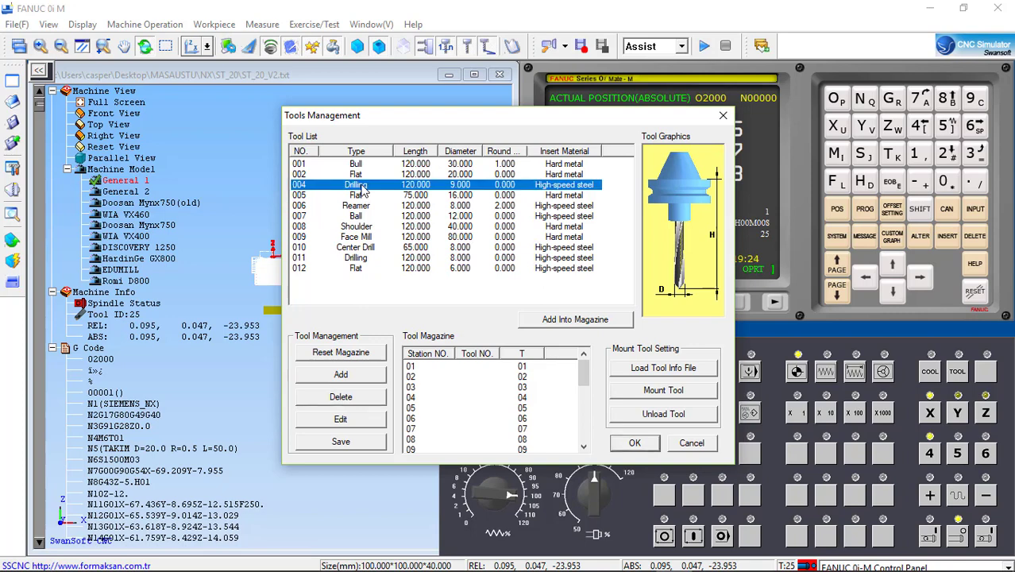
double_click(364, 191)
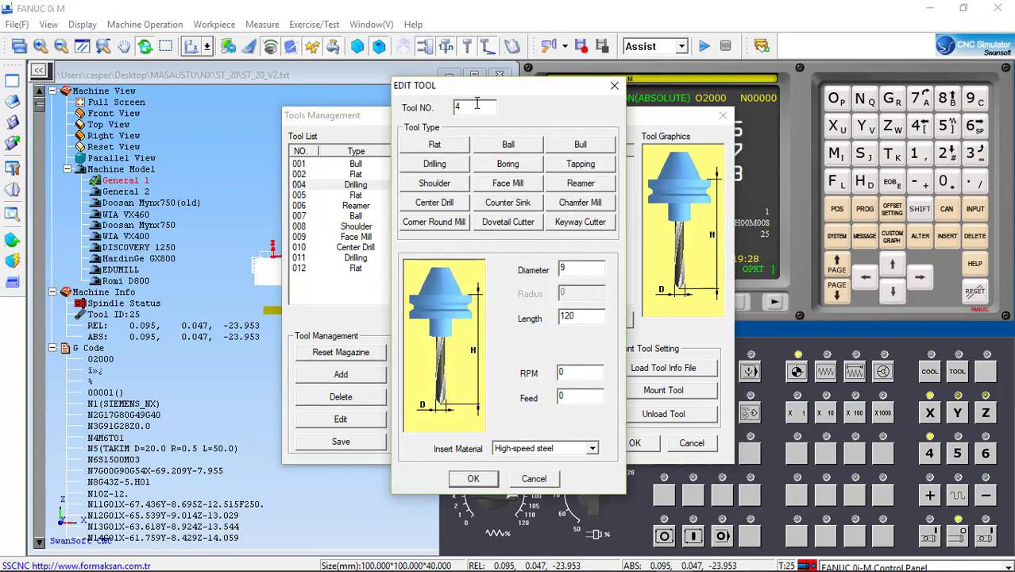
left_click_drag(476, 104, 427, 110)
type("3")
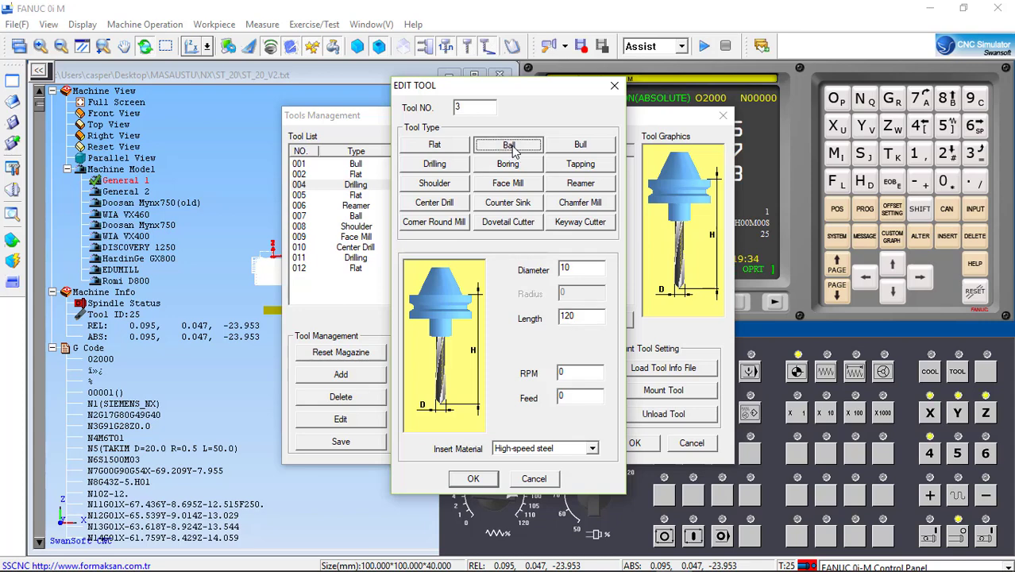
left_click(580, 315)
left_click_drag(551, 315, 517, 312)
type("80")
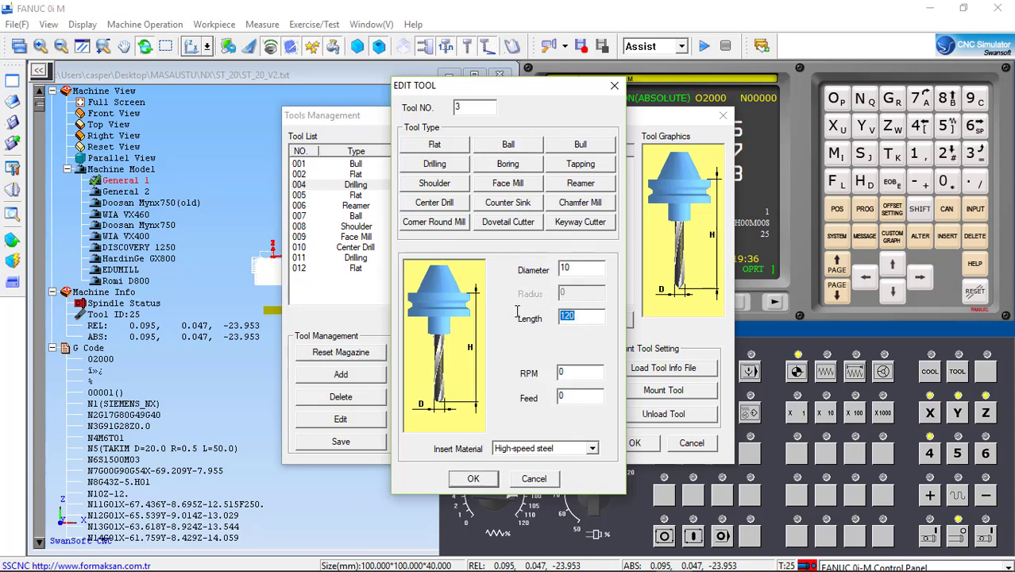
left_click(473, 479)
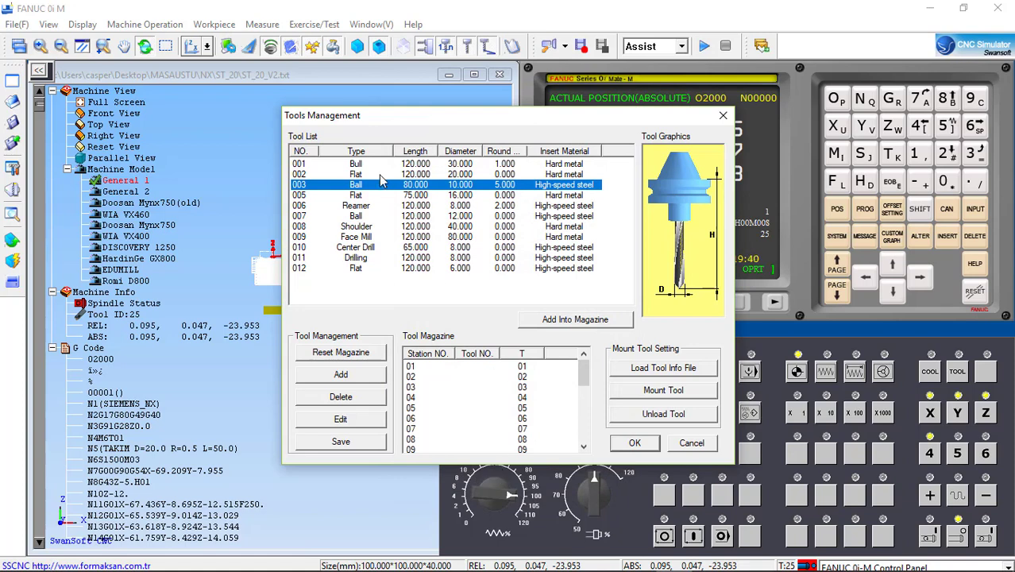
- Load tools 001–003 into magazine stations 01–03 and mount tool 001 on the spindle
left_click_drag(373, 165, 471, 361)
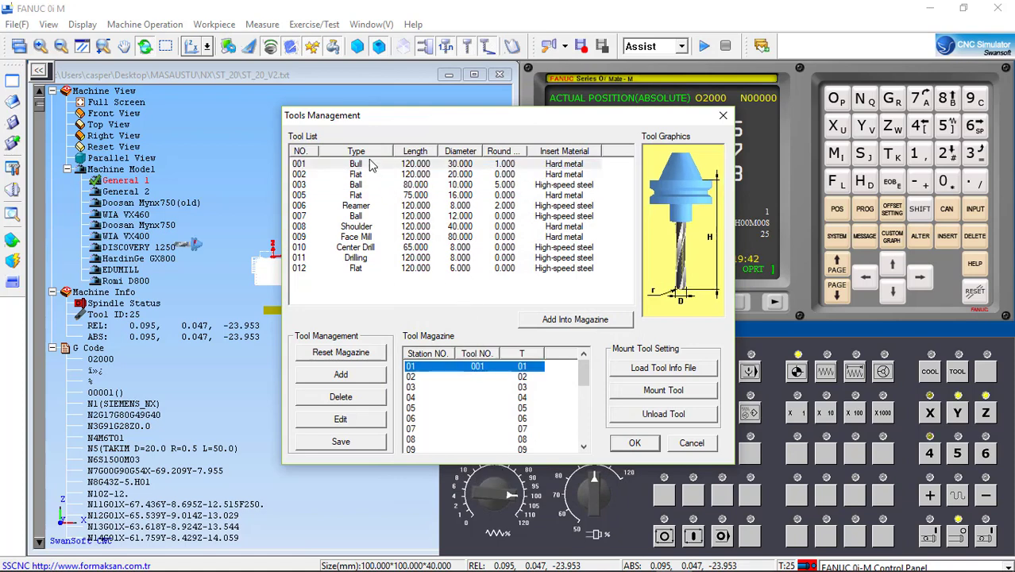
left_click_drag(374, 174, 475, 378)
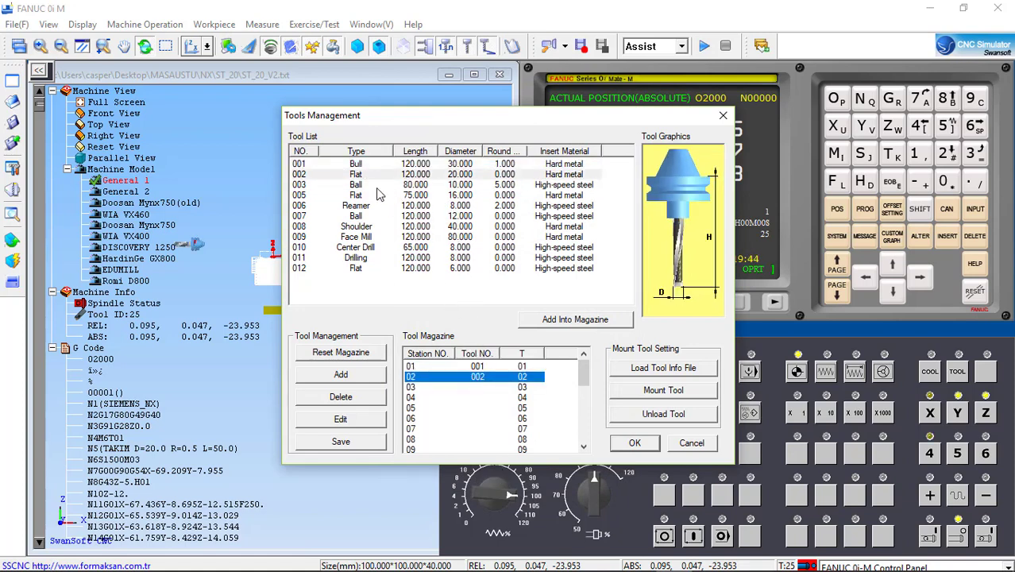
left_click_drag(365, 185, 477, 388)
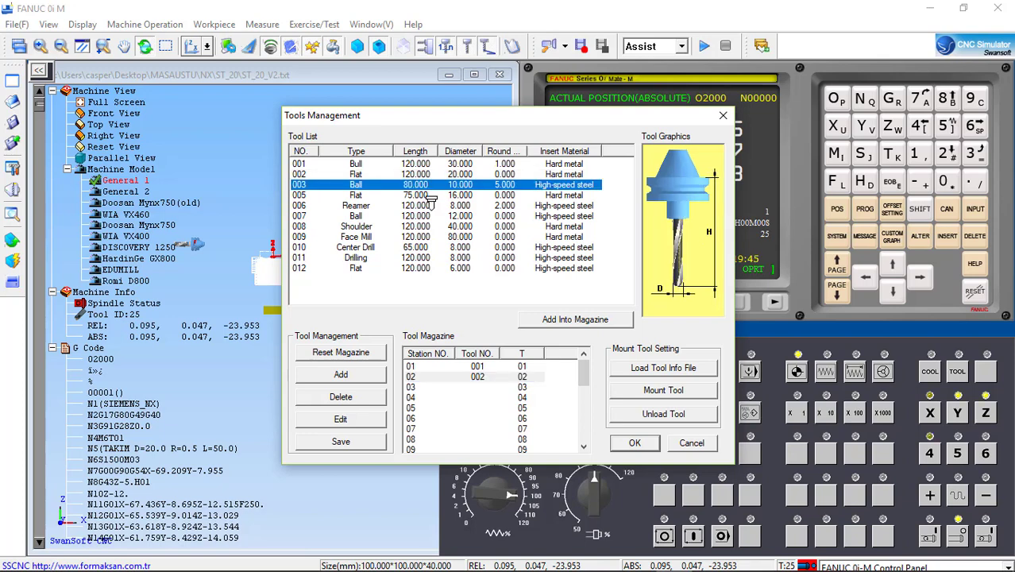
left_click(489, 367)
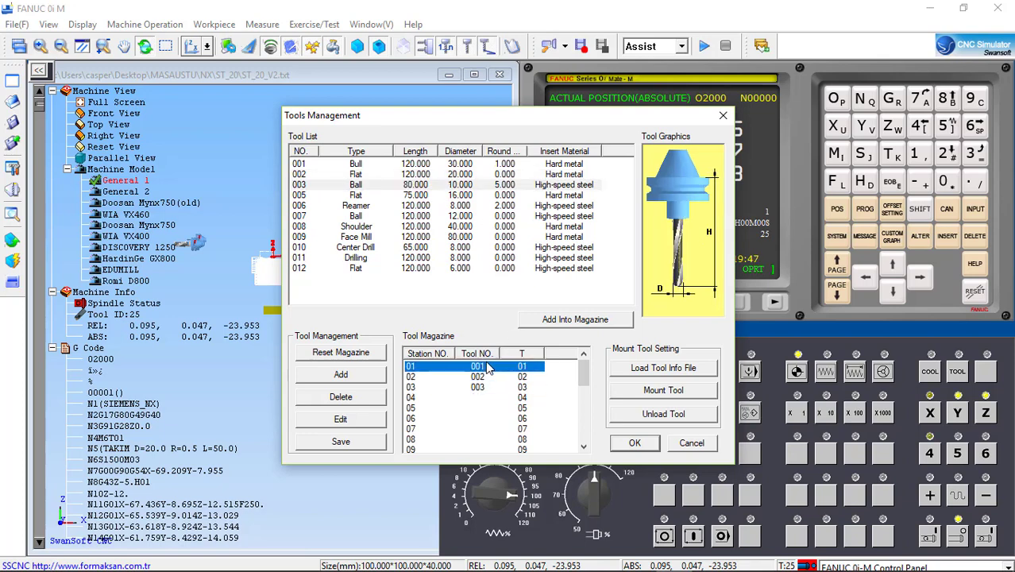
left_click(678, 393)
- Resize the stock to 155×185×80 mm, switch to MEM mode and start opening another file
left_click(644, 446)
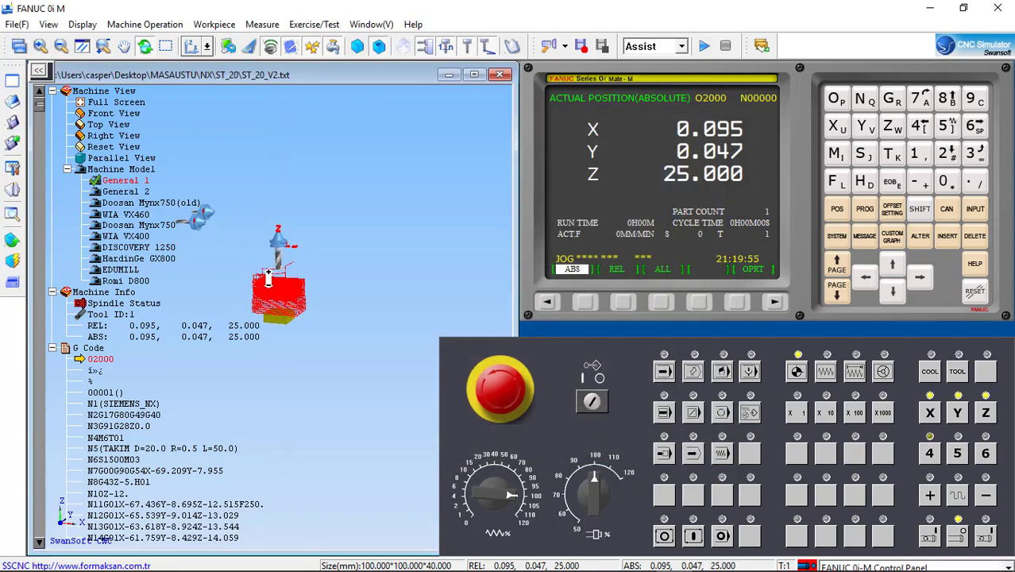
left_click(12, 239)
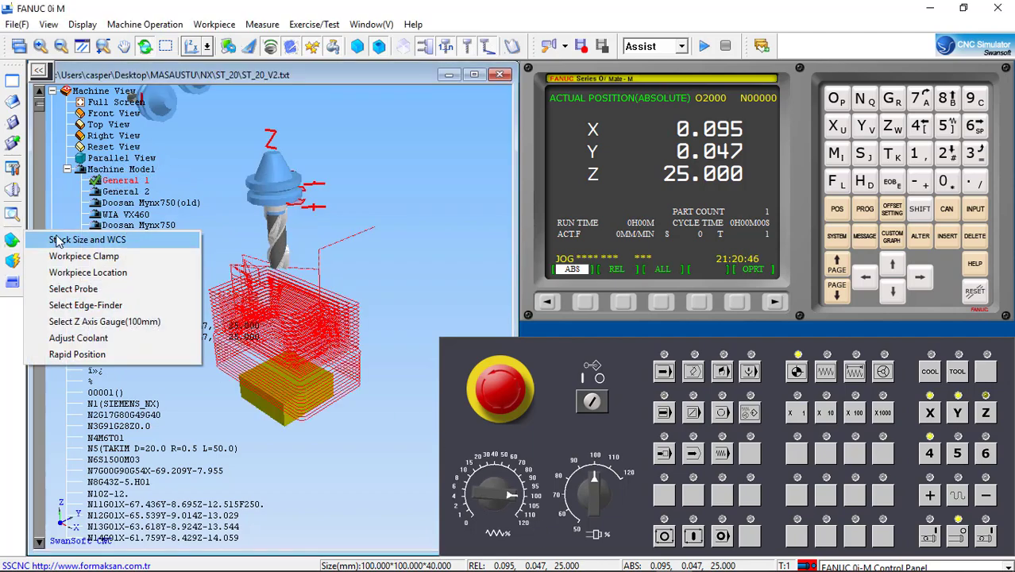
left_click(57, 240)
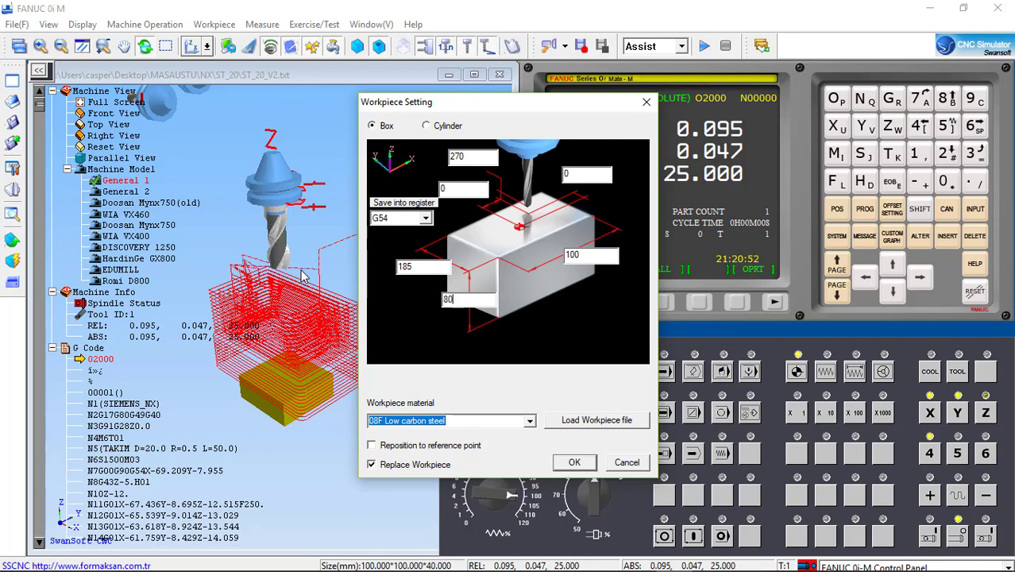
key("Tab")
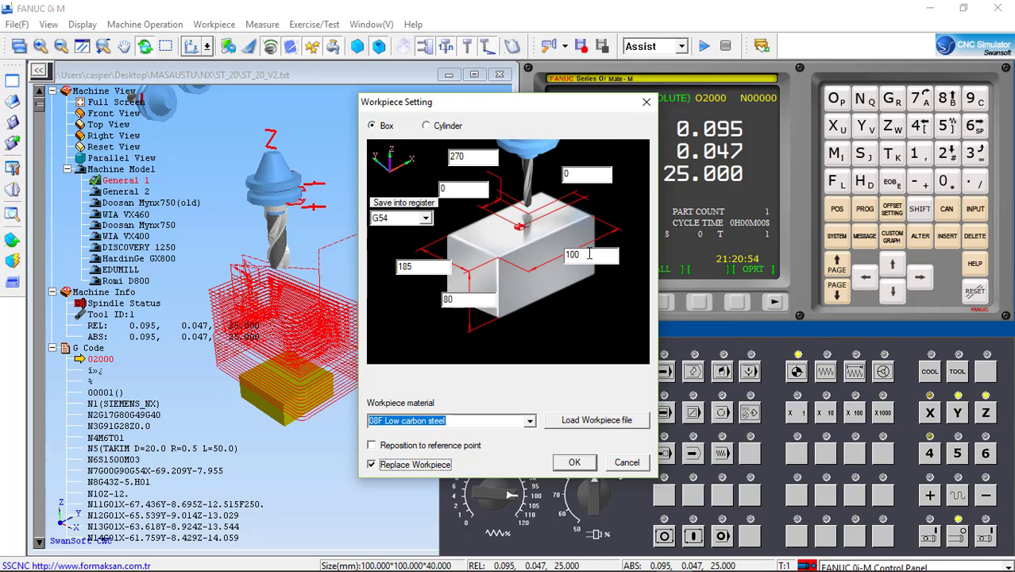
double_click(573, 254)
type("155")
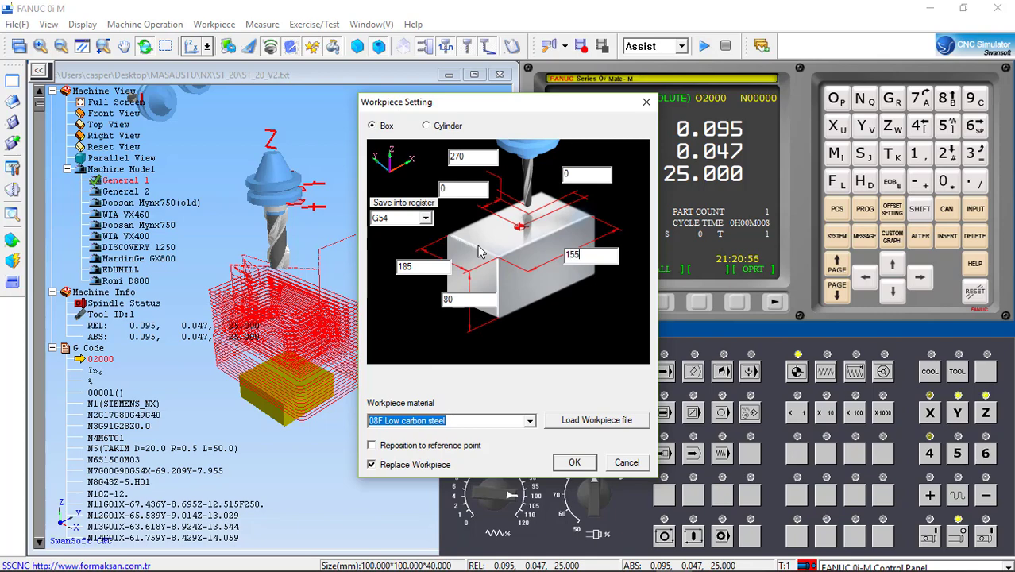
left_click(572, 463)
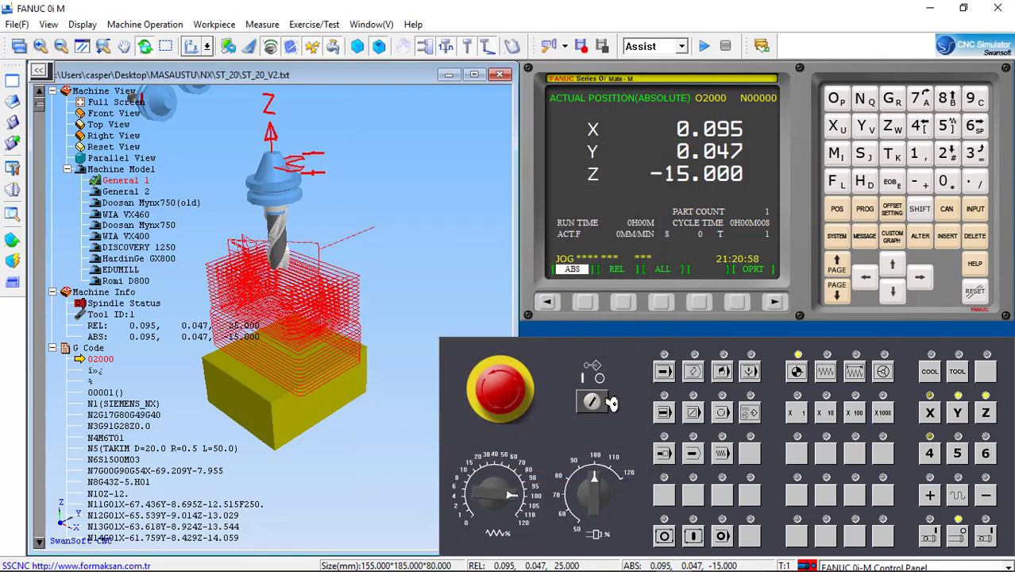
left_click(665, 371)
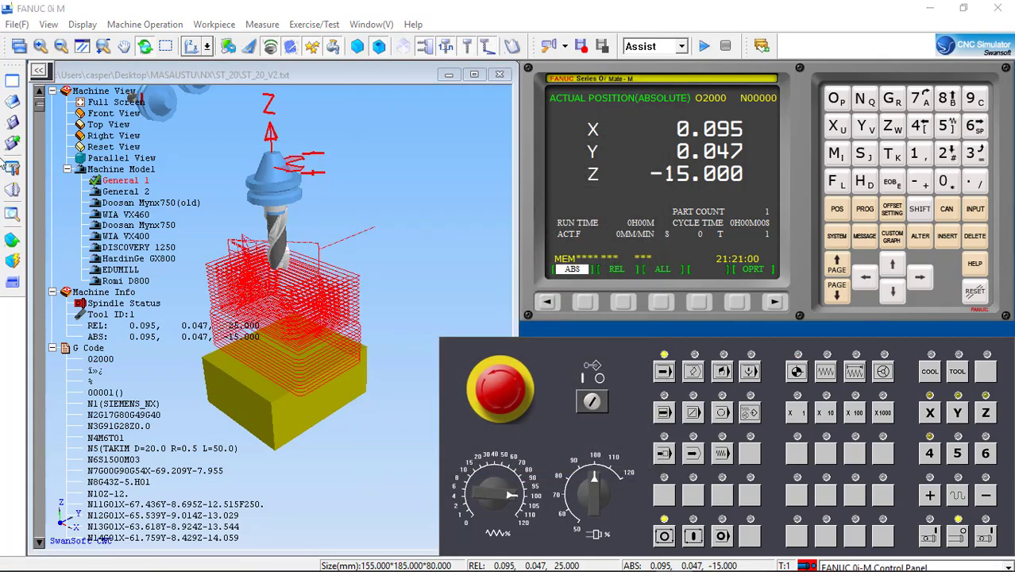
left_click(11, 100)
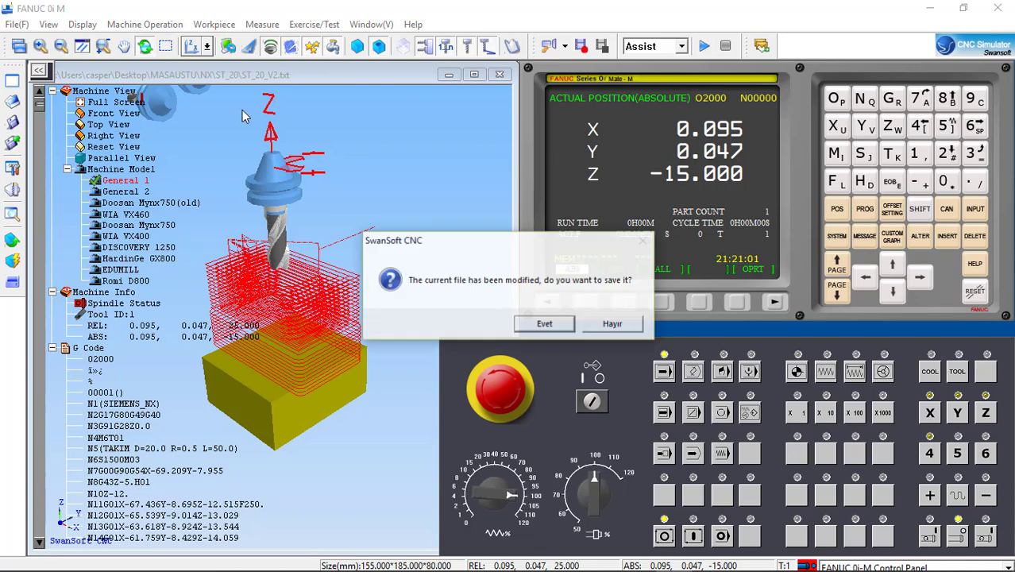
- Skip saving, then load ST_22 as an NC code file from the ST_22 folder
left_click(600, 330)
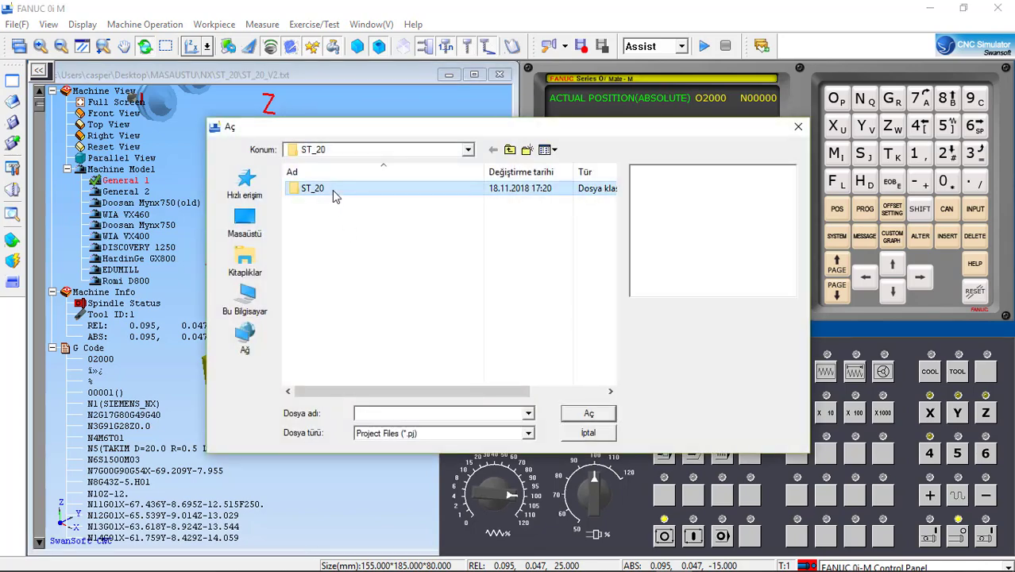
key("BackSpace")
scroll(340, 262, "down", 4)
double_click(334, 358)
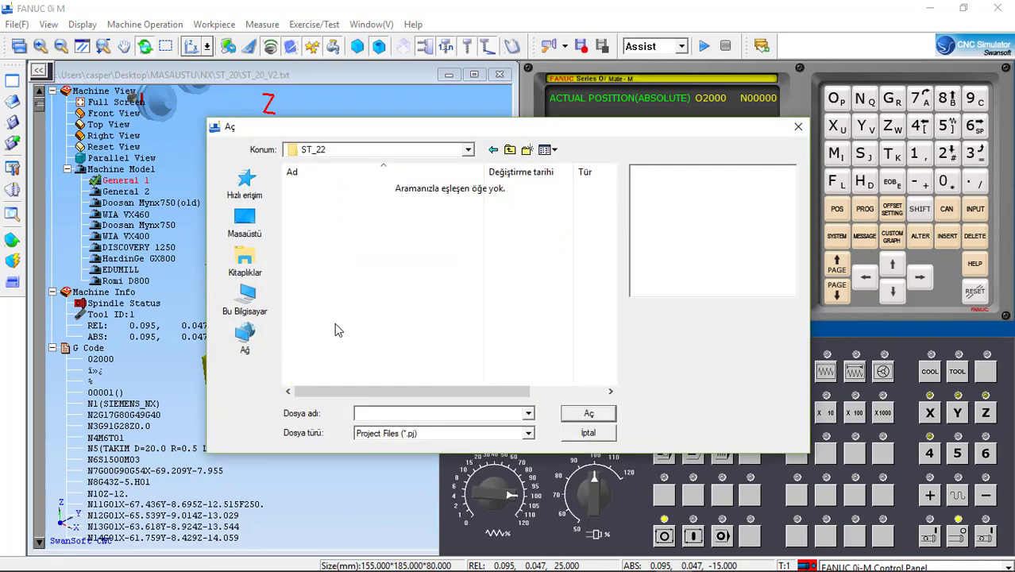
left_click(419, 439)
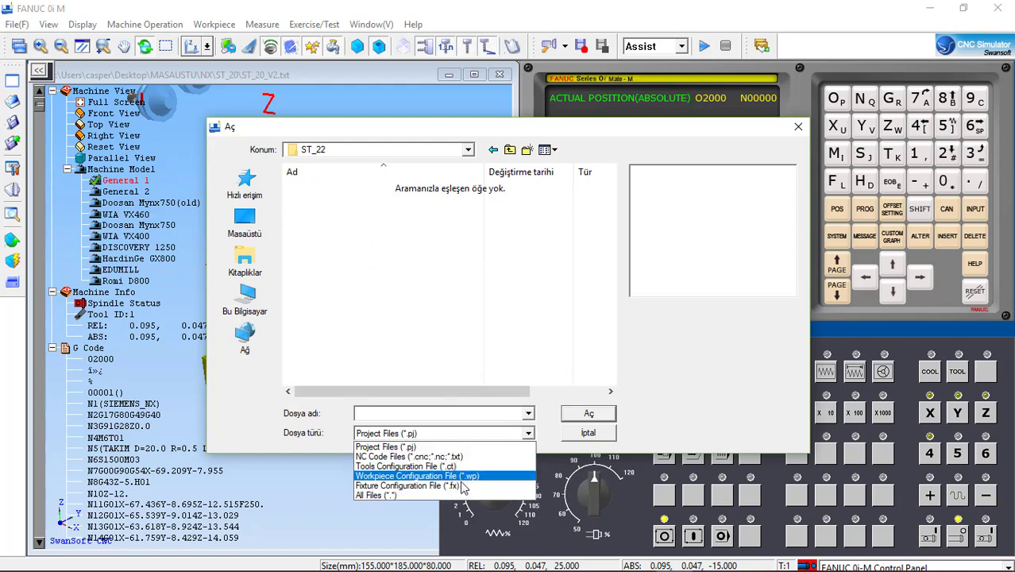
left_click(444, 456)
double_click(319, 188)
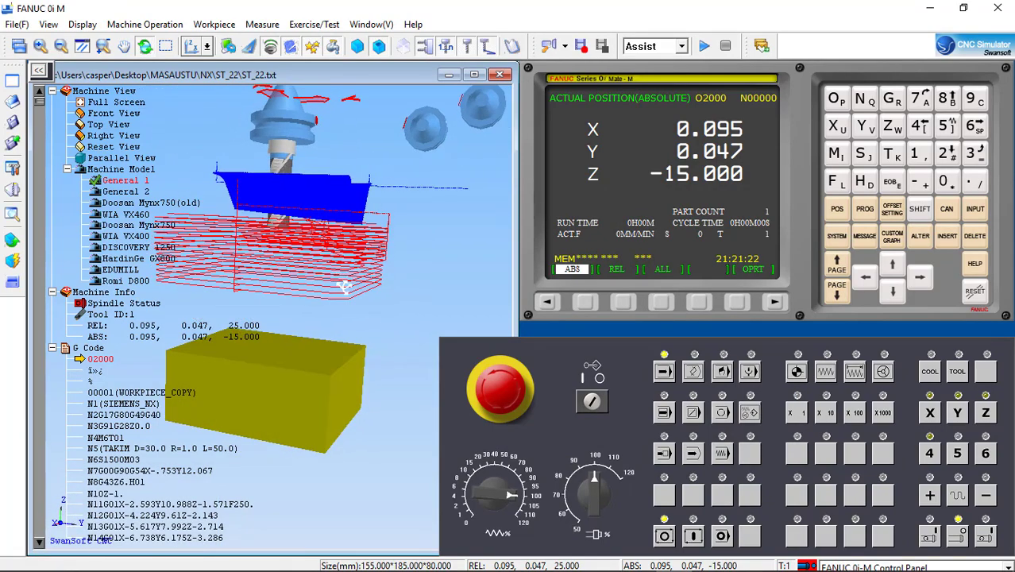
- Quick-move the tool onto the stock point and zero the relative position readout
left_click(487, 46)
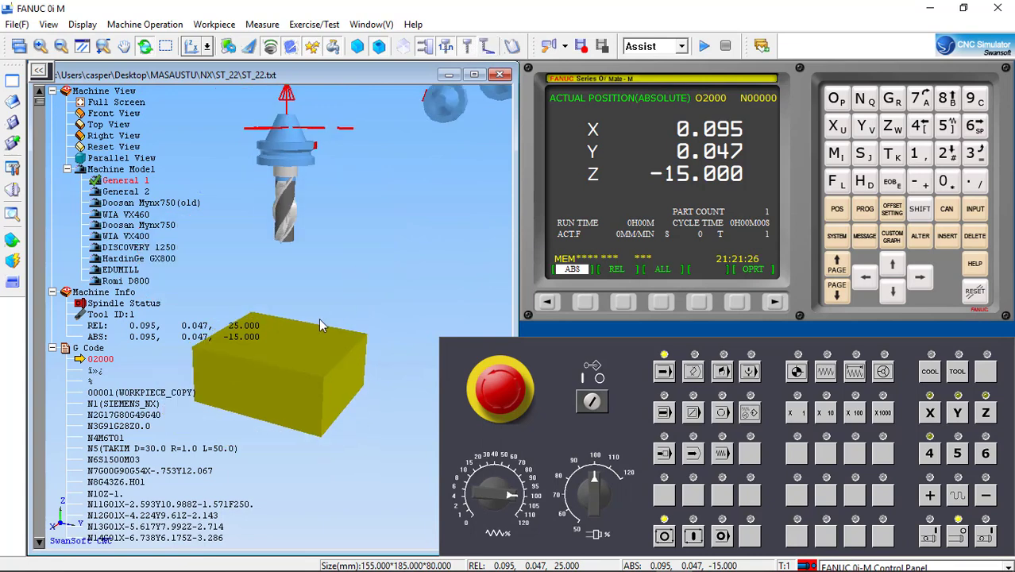
left_click(18, 244)
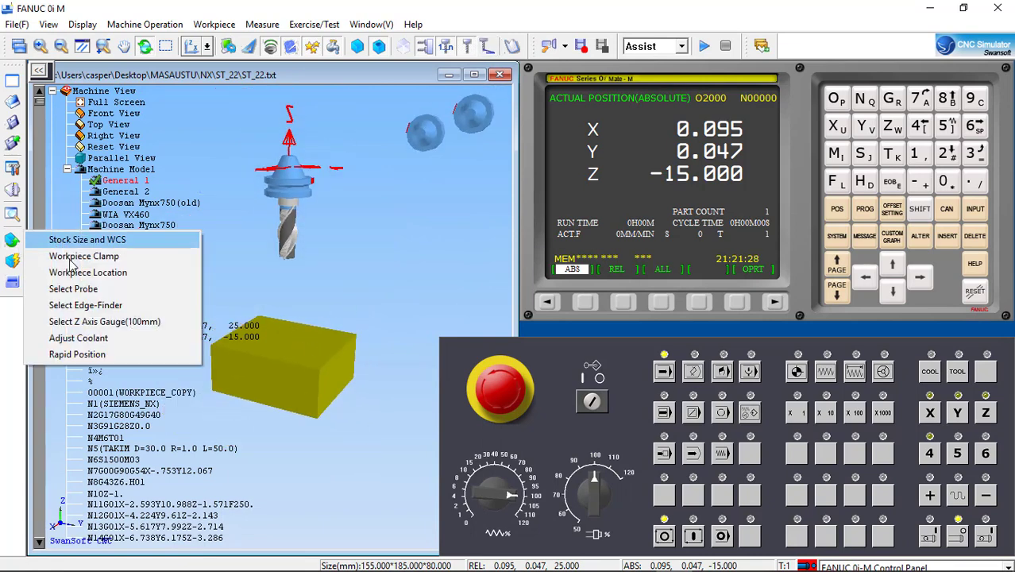
left_click(77, 354)
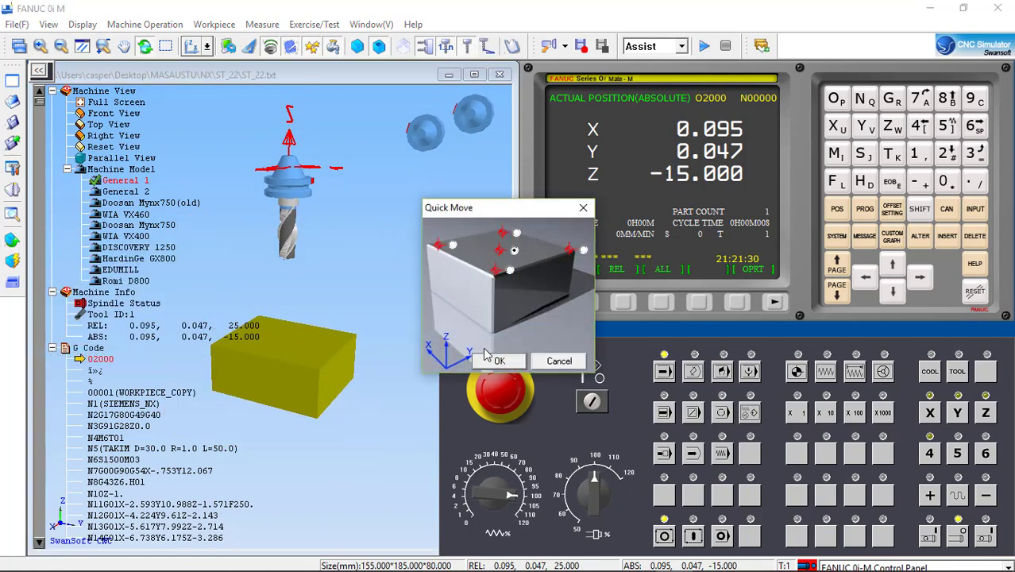
left_click(490, 359)
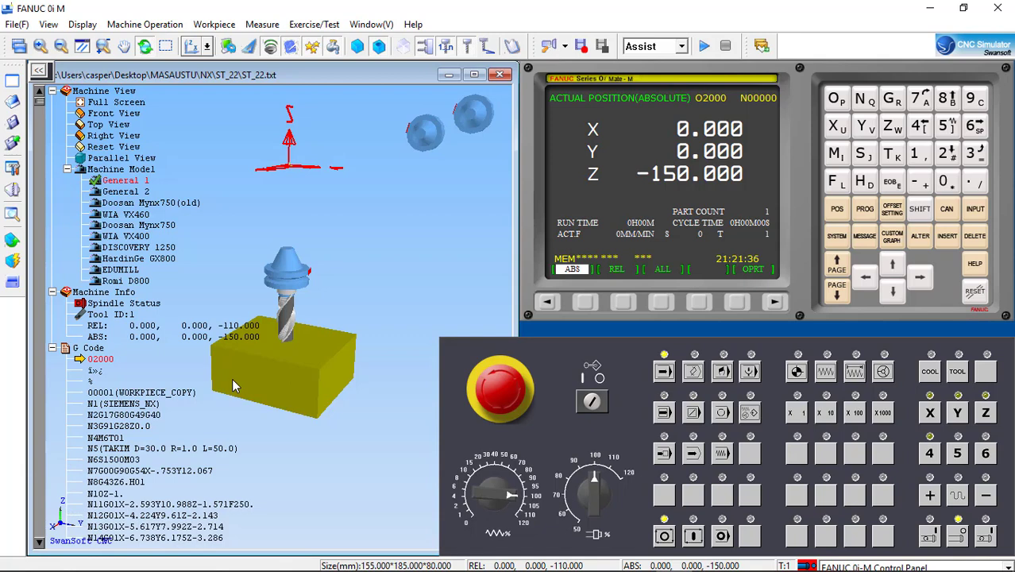
left_click(623, 303)
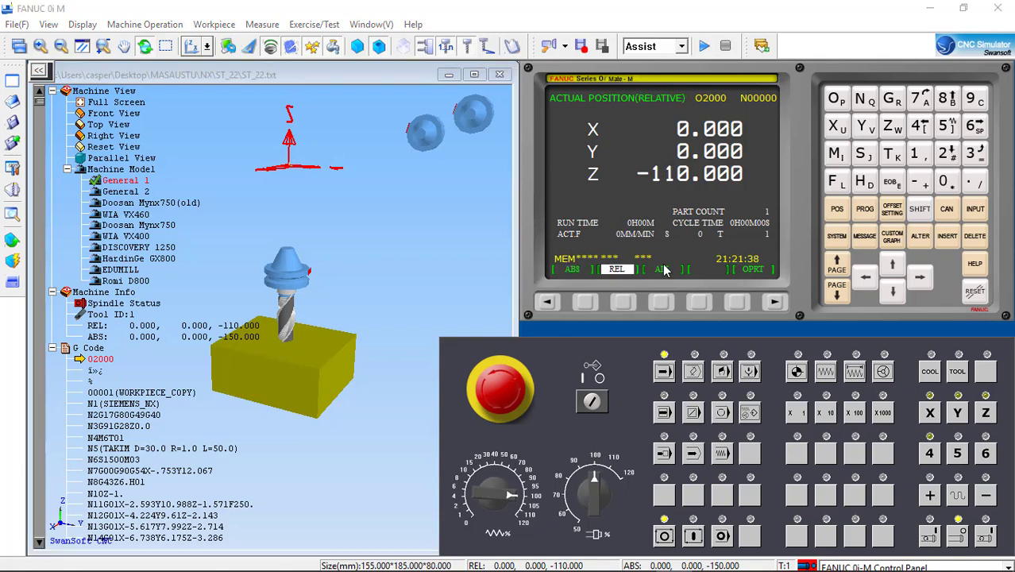
key("z")
left_click(624, 303)
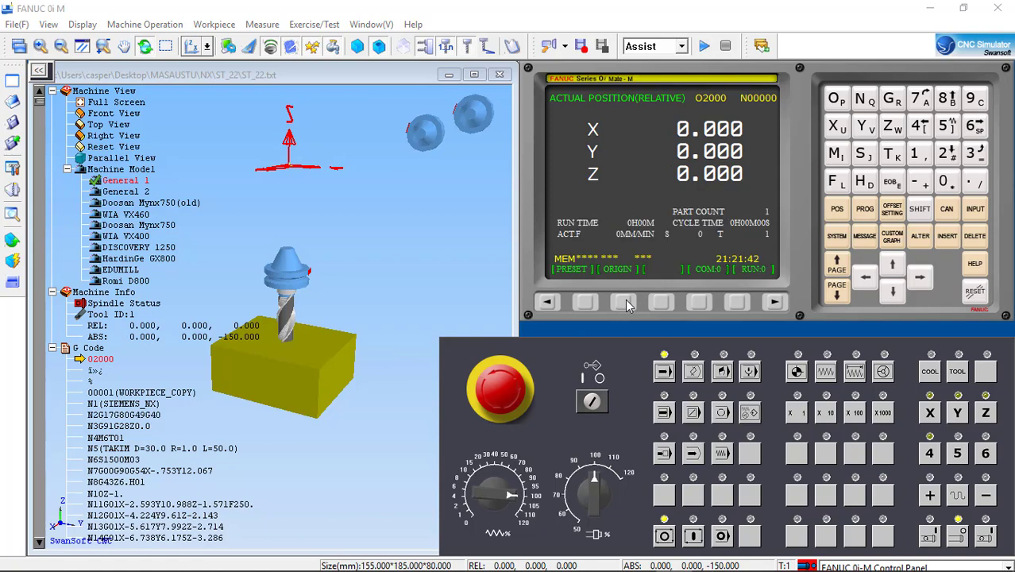
- Measure X and Z.0 into the G54 work offset, giving X 0, Y 0, Z -5.000
left_click(890, 209)
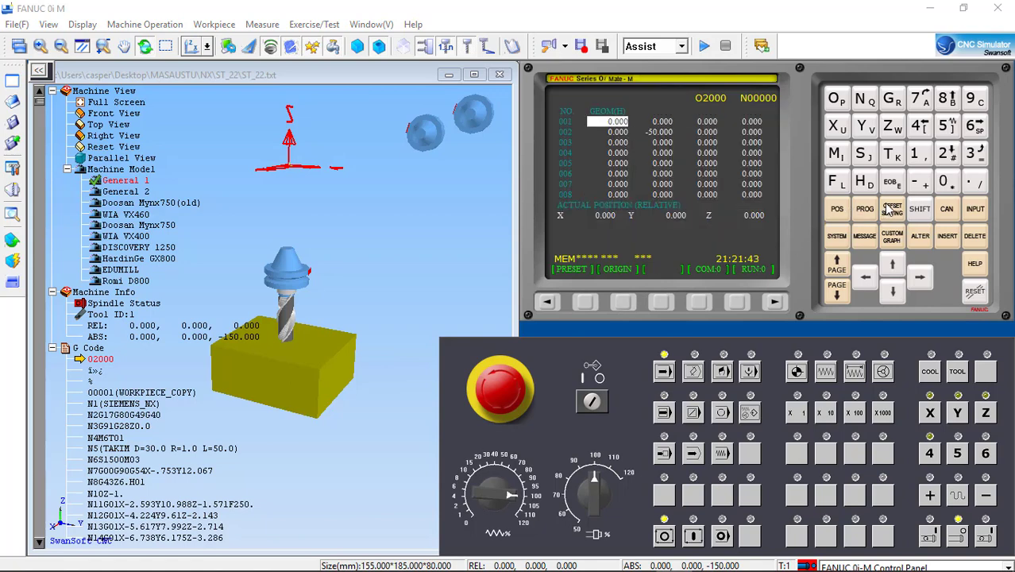
left_click(669, 301)
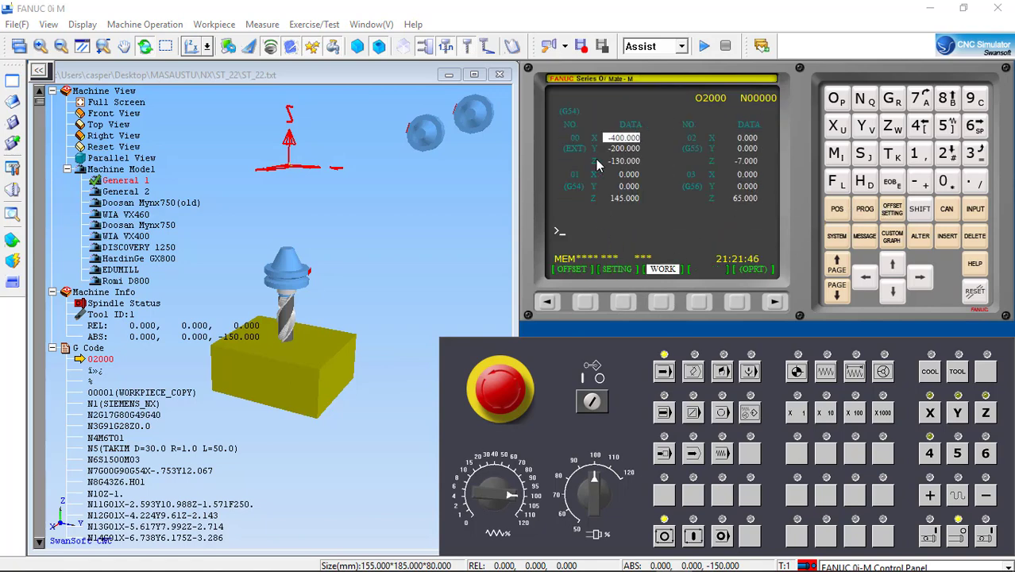
key("Down")
key("Down")
key("Down")
type("X")
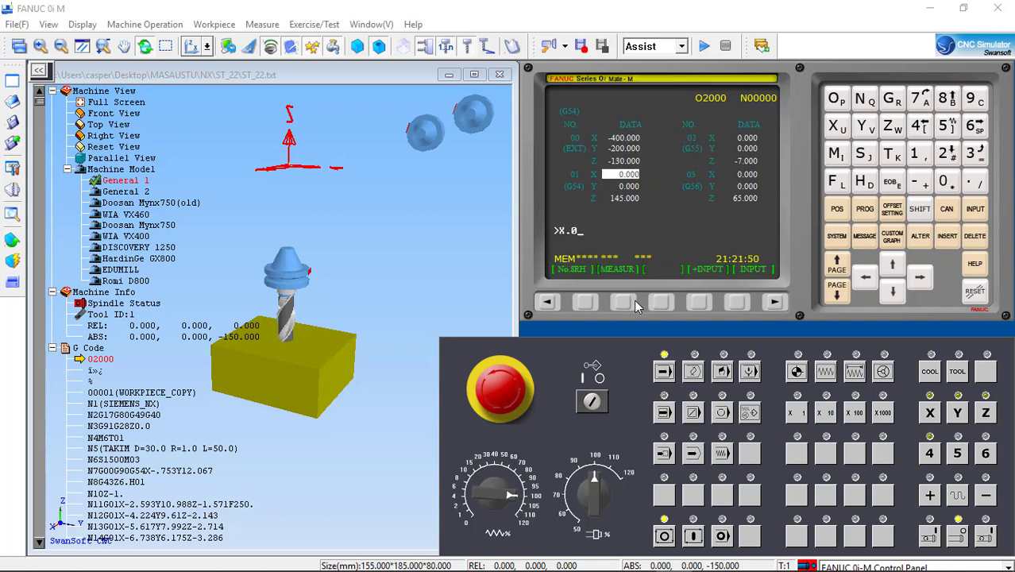
left_click(625, 303)
key("Down")
type("Z.")
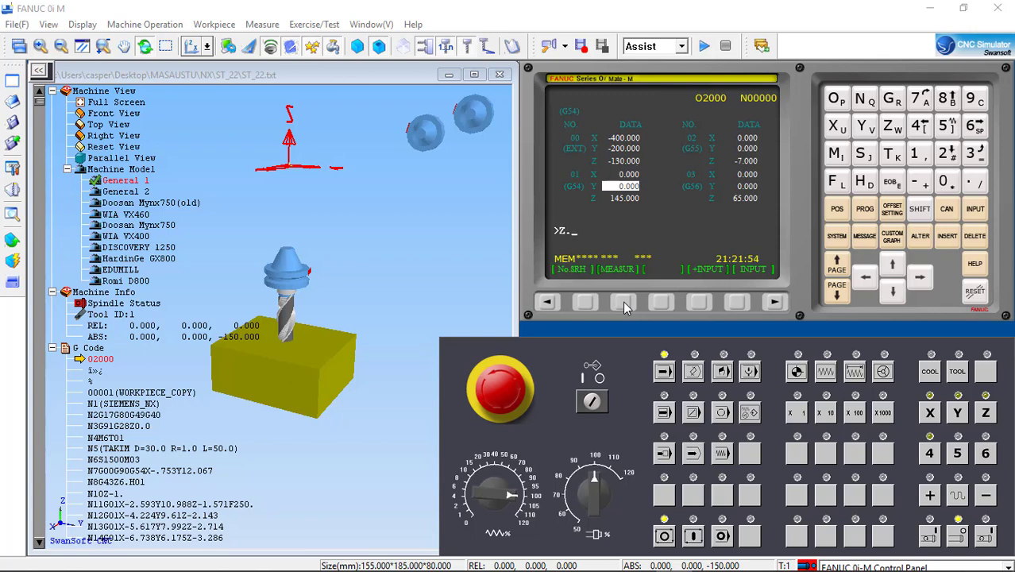
type("0")
left_click(622, 301)
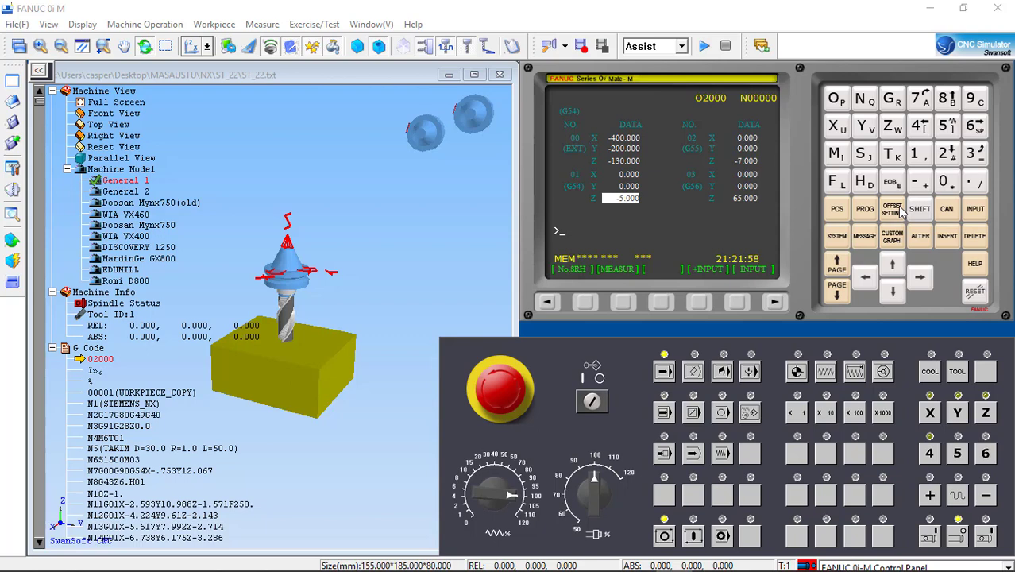
- Open the tool offset table and place the cursor on offset 002's wear (H) value
left_click(549, 302)
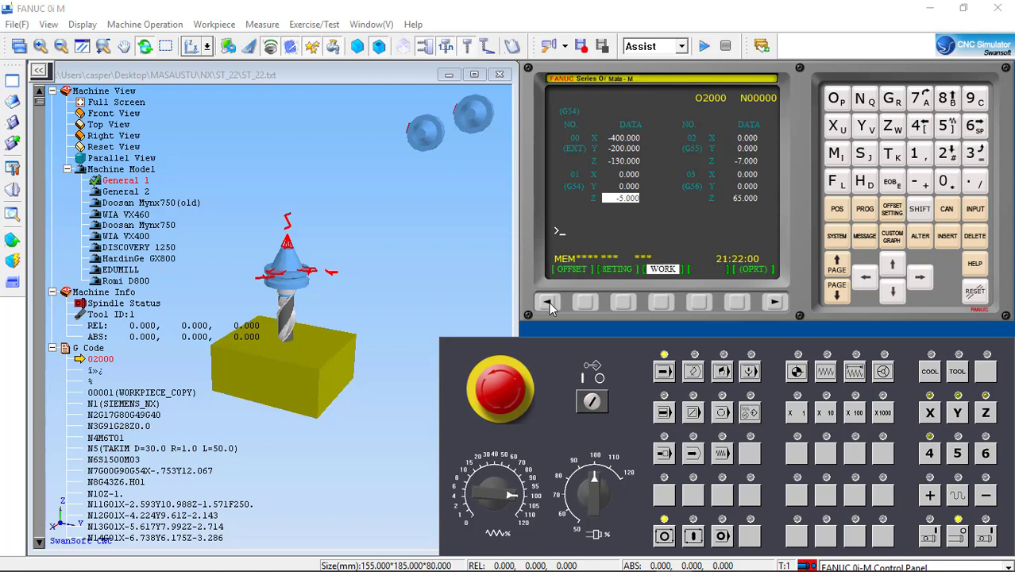
left_click(592, 302)
left_click(594, 302)
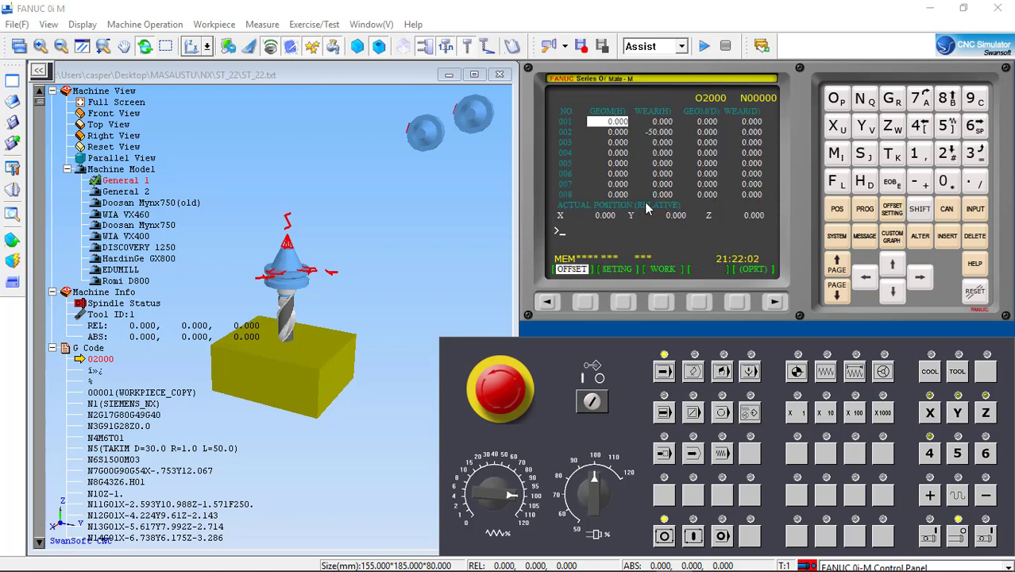
key("Right")
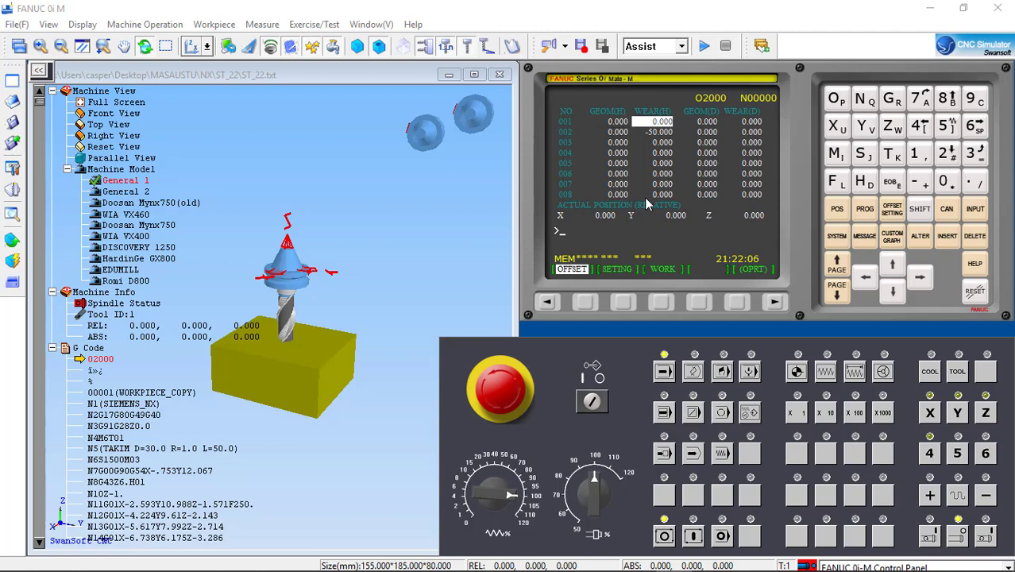
key("Down")
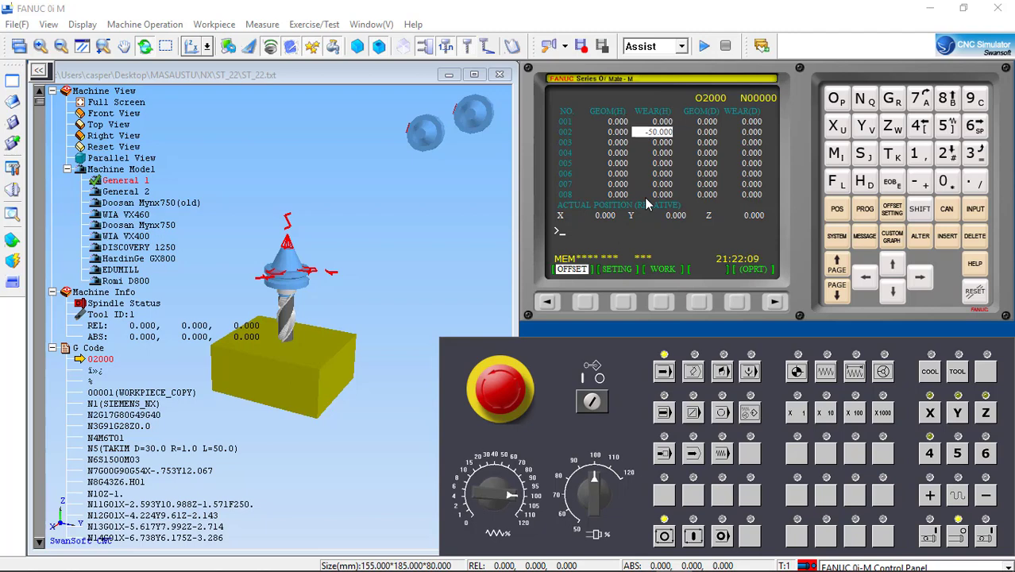
key("Down")
key("Up")
- Enter 0 as offset 002's wear, move down to offset 003, and start the program
type("0")
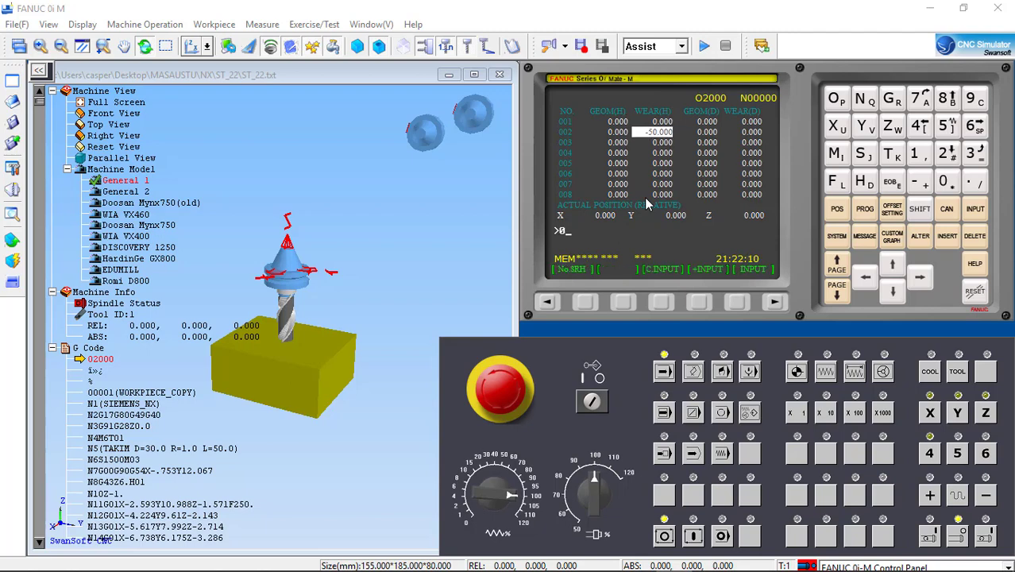
left_click(976, 209)
key("Down")
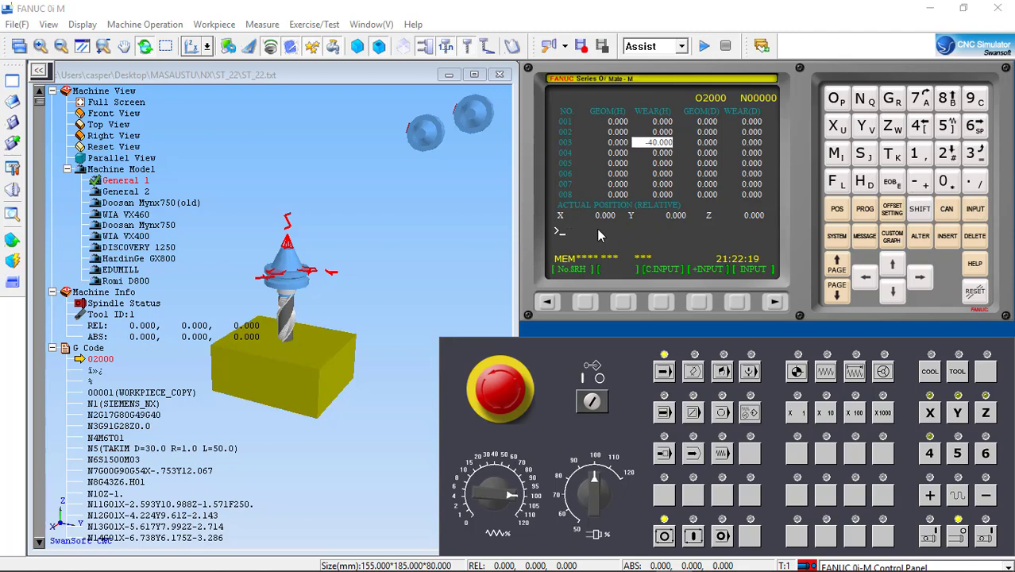
left_click(667, 371)
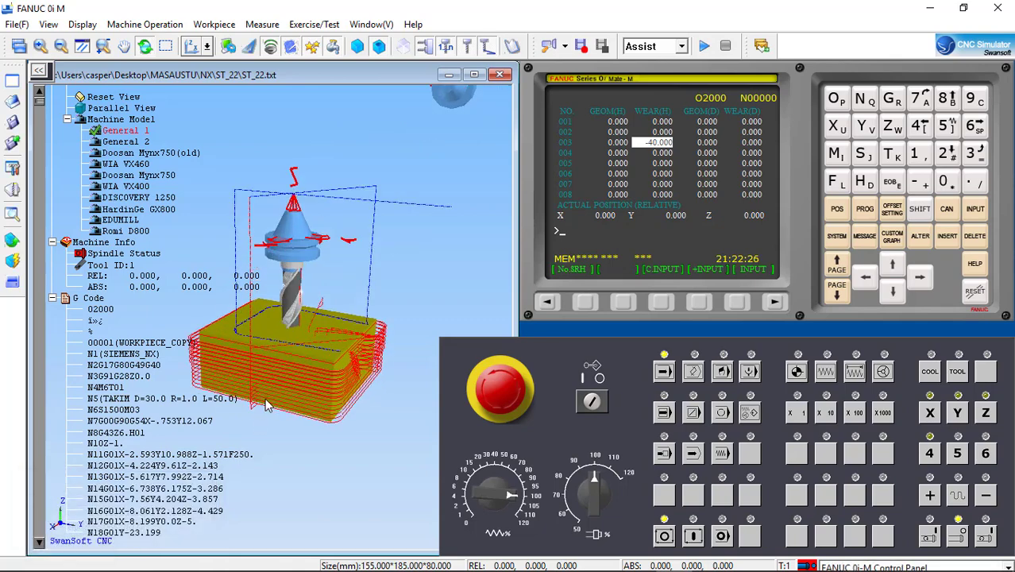
- Zoom and rotate the 3D view to face the workpiece
scroll(270, 382, "up", 3)
scroll(318, 341, "down", 3)
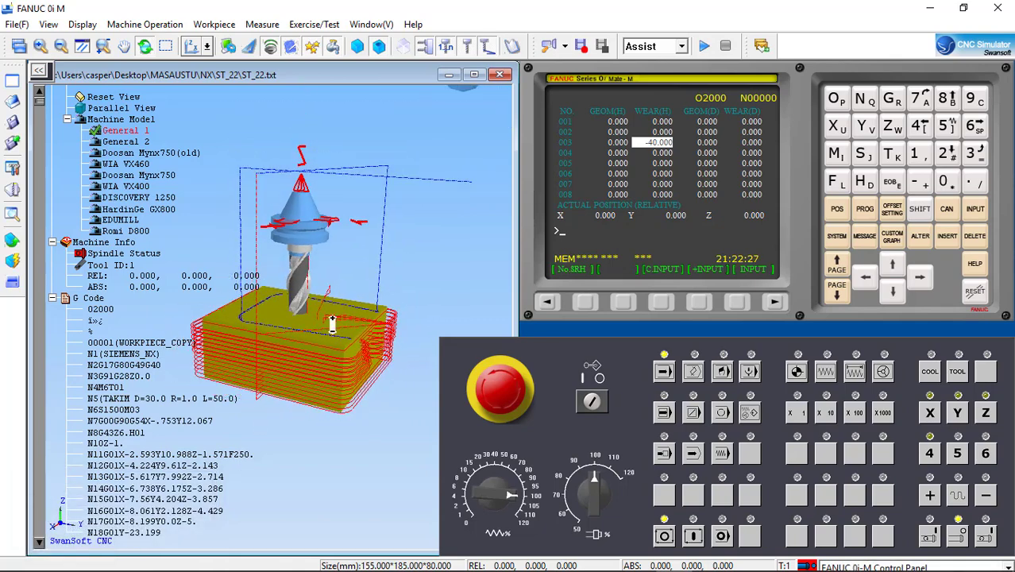
mouse_move(332, 322)
left_mouse_down()
mouse_move(273, 260)
mouse_move(293, 355)
mouse_move(310, 328)
mouse_move(302, 318)
left_mouse_up()
scroll(293, 355, "up", 2)
- Home the axes in REF mode to X 400, Y 200, Z 135, then show the full machine model
left_click(798, 371)
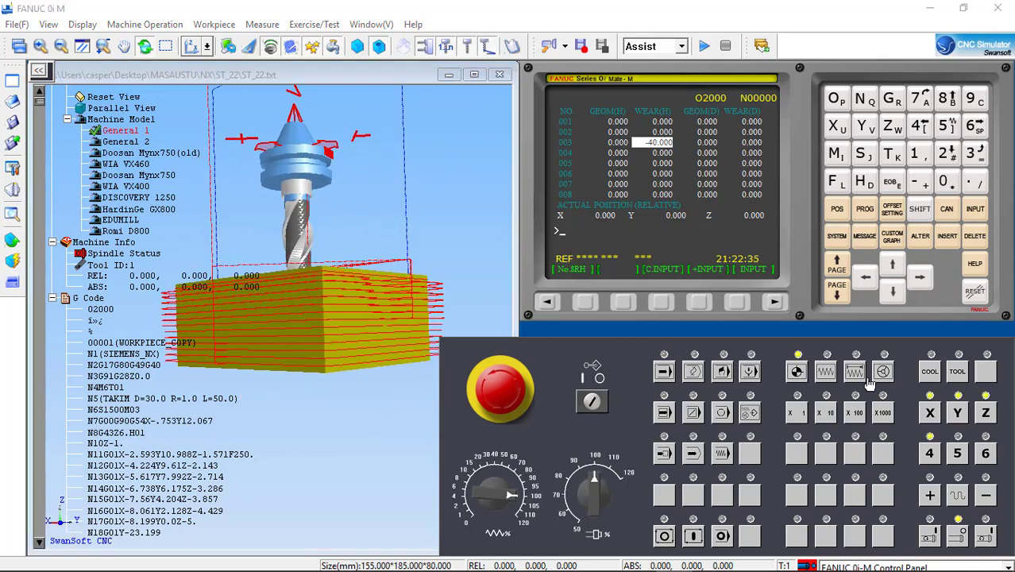
left_click(985, 413)
left_click(959, 412)
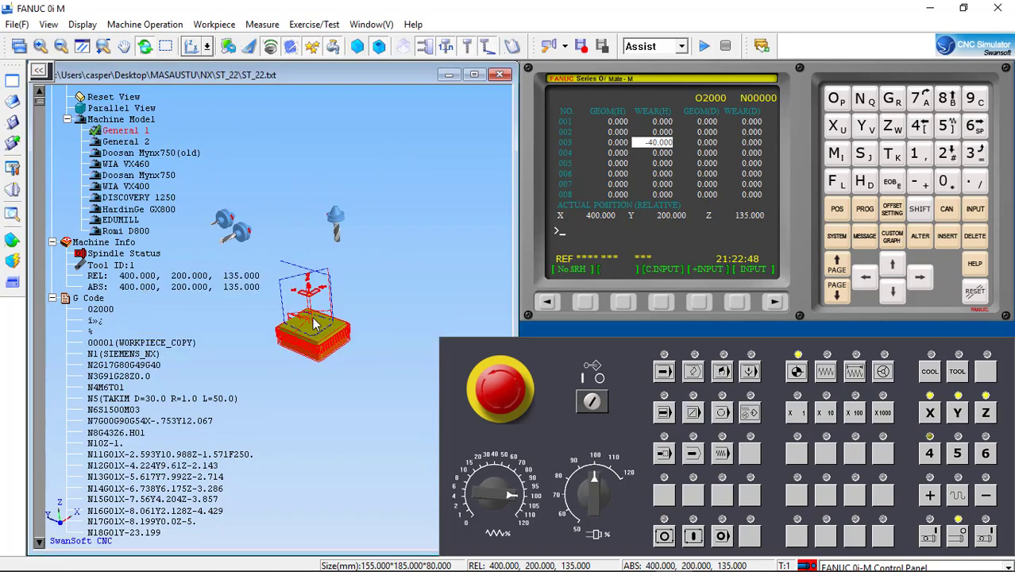
left_click(227, 47)
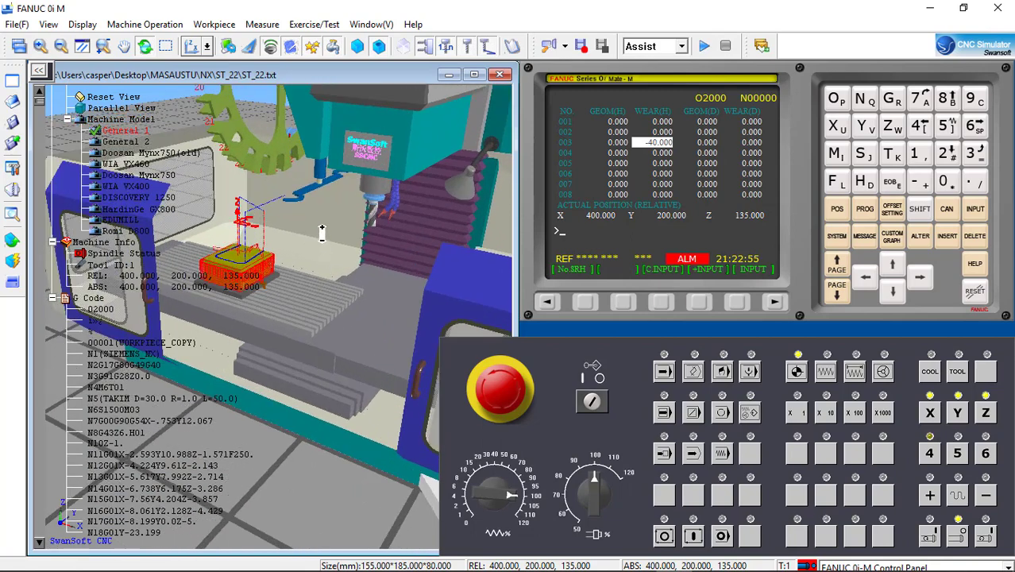
- Switch back to MEM mode and let program ST_22 cut to Z -5.000 by block N18
left_click(664, 374)
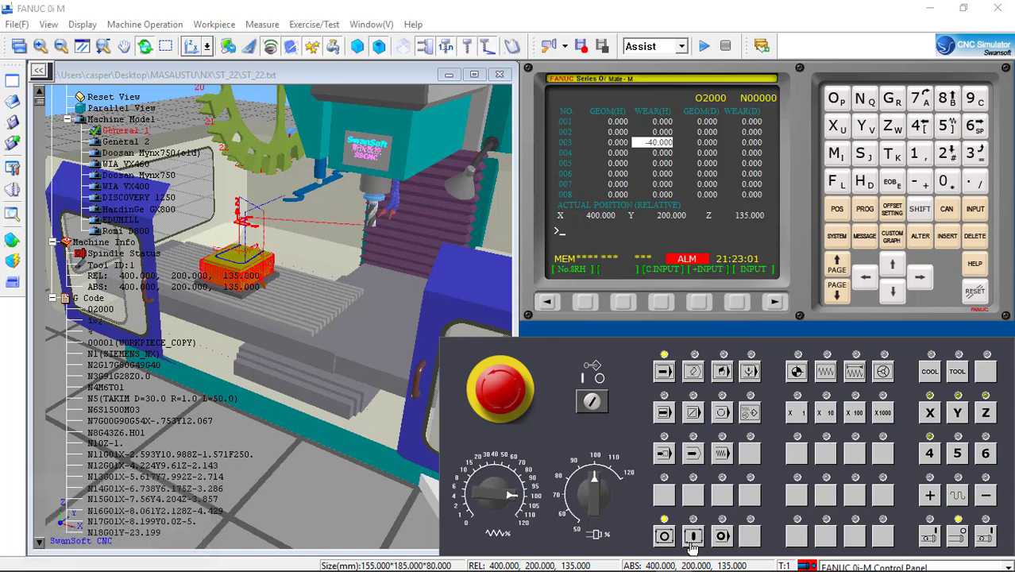
left_click(691, 543)
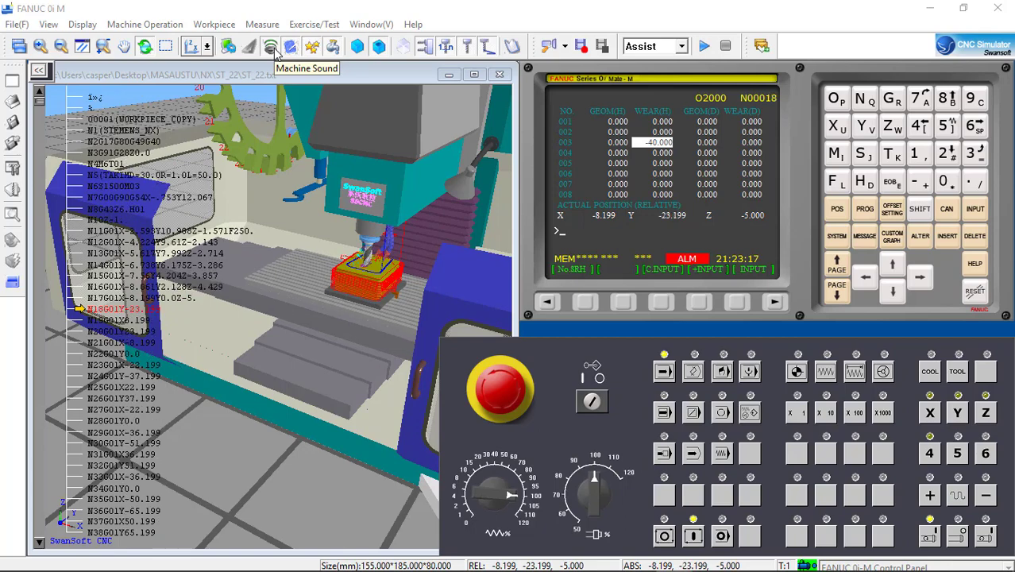
- Zoom in on the partly cut pocket and make the stock transparent to reveal it
scroll(394, 278, "up", 2)
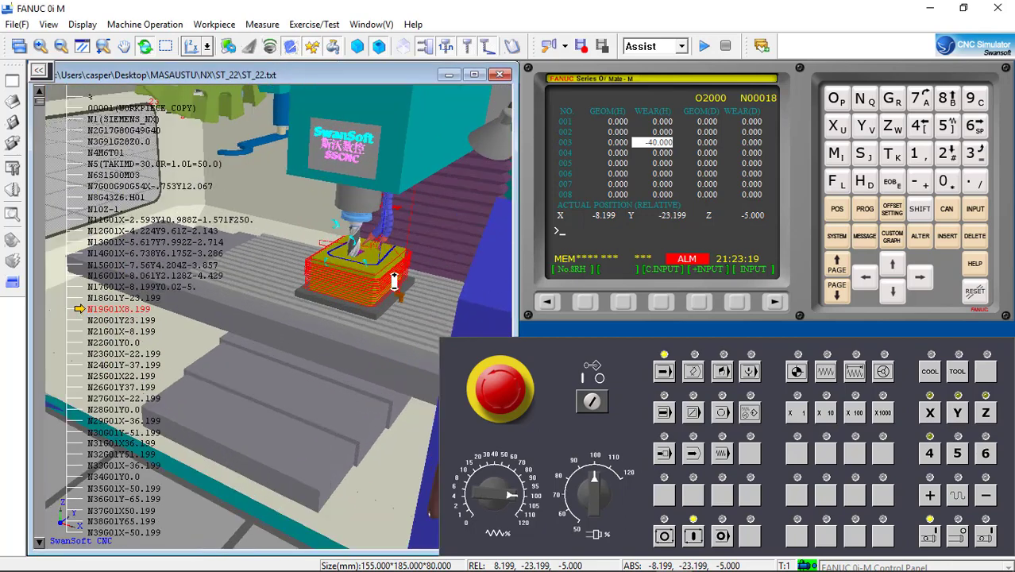
scroll(390, 274, "up", 2)
scroll(381, 268, "up", 2)
scroll(374, 262, "up", 2)
scroll(373, 262, "up", 2)
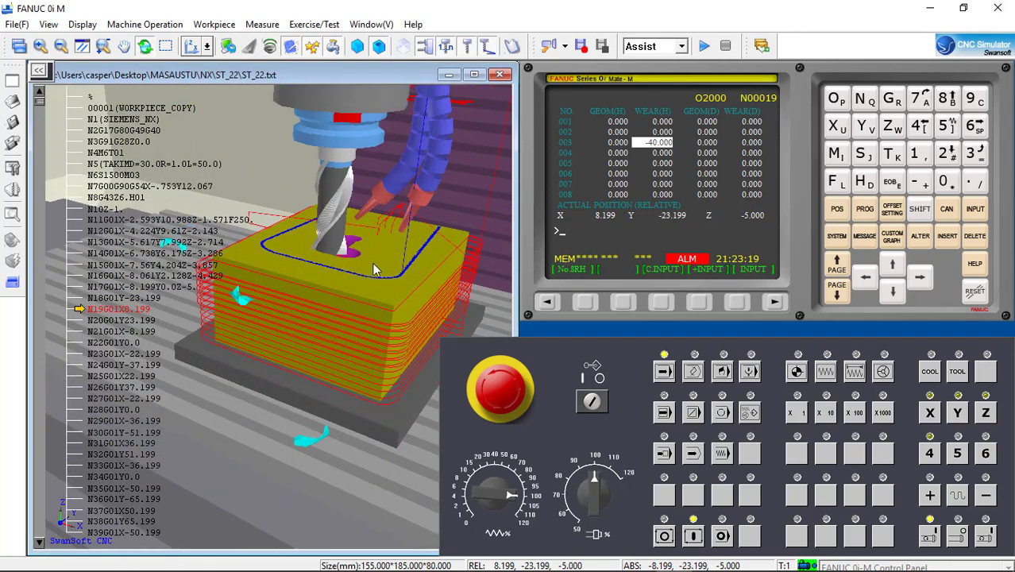
scroll(373, 254, "up", 2)
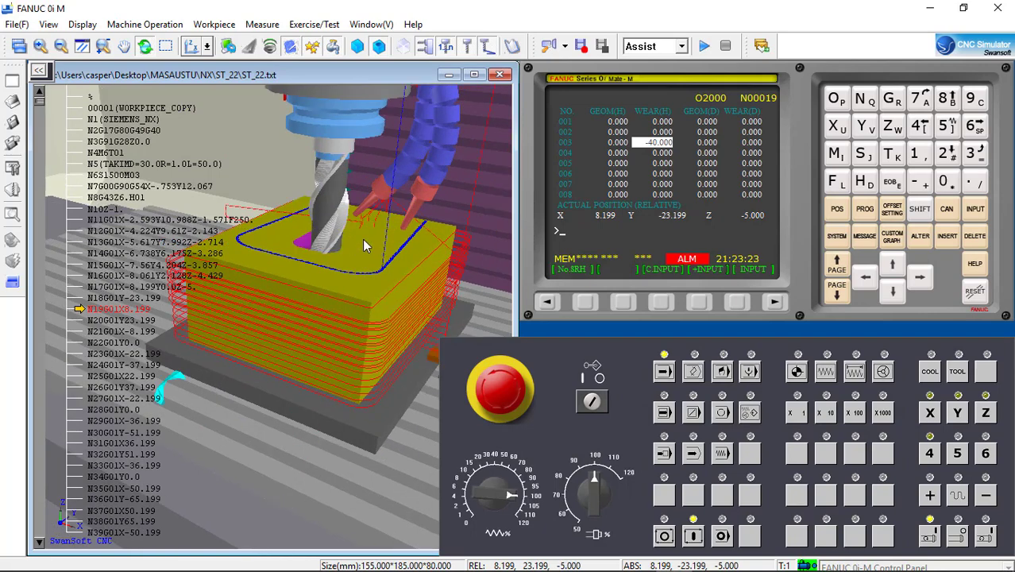
scroll(366, 235, "up", 2)
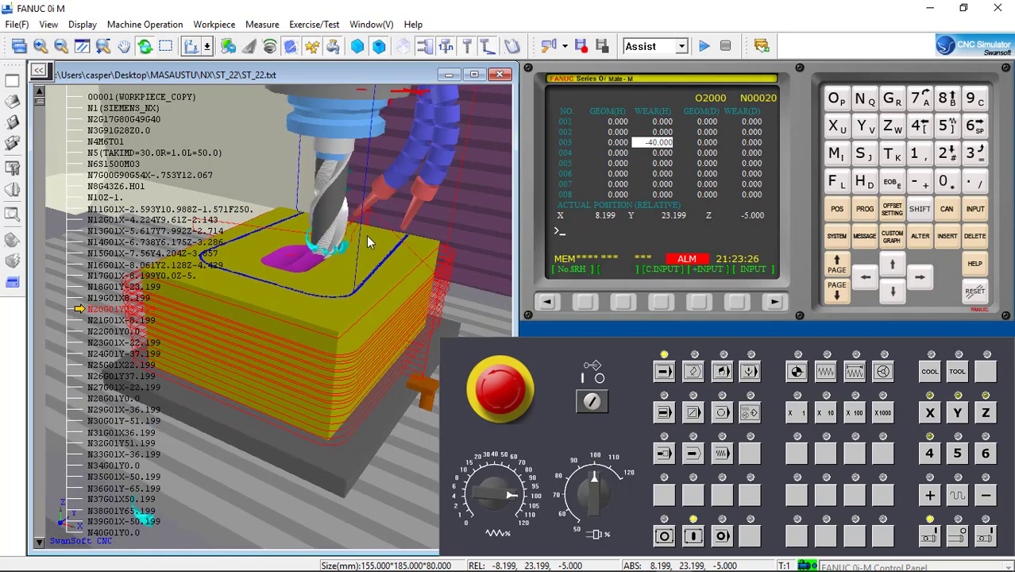
scroll(366, 235, "up", 2)
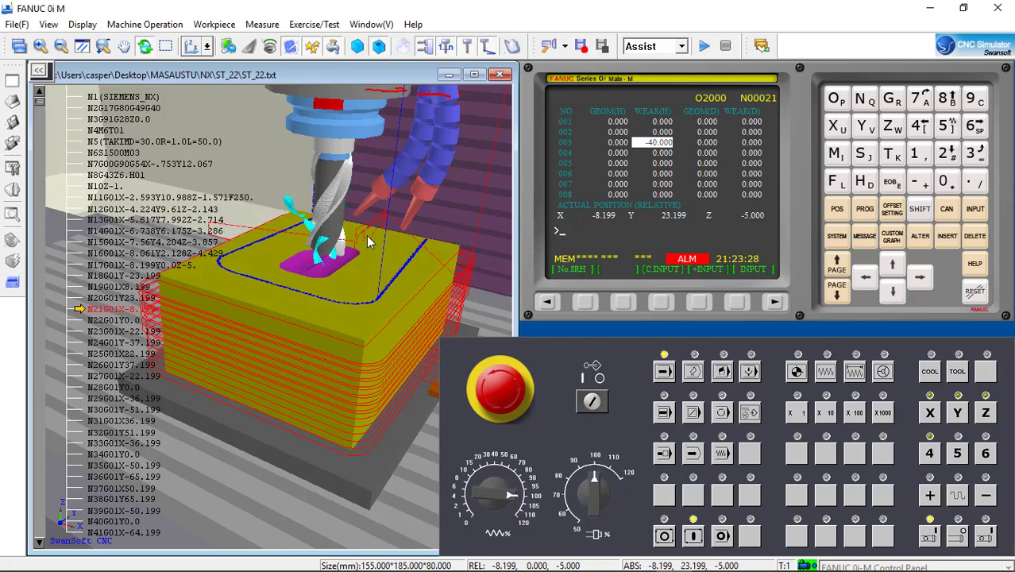
scroll(366, 235, "up", 2)
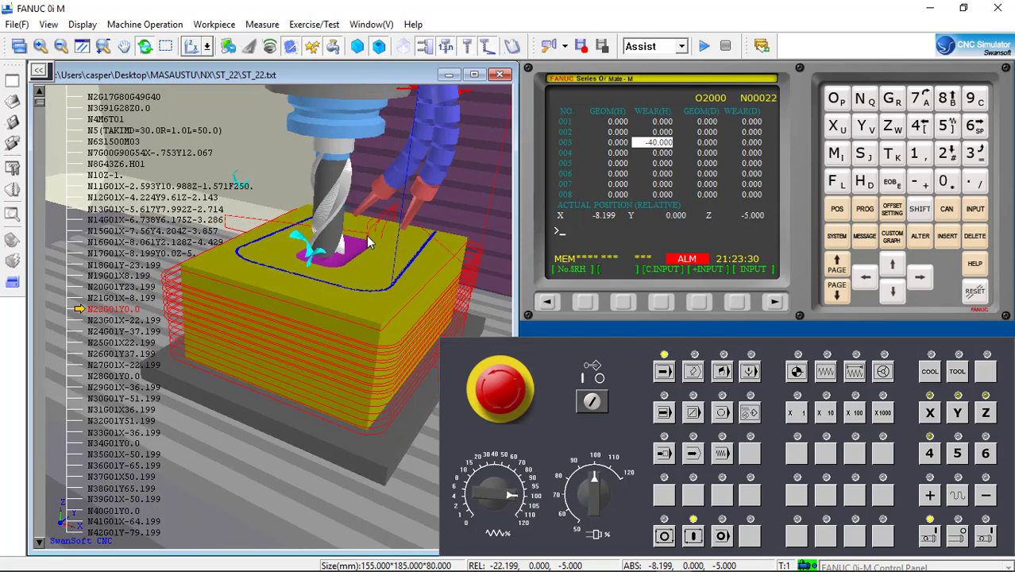
left_click_drag(366, 235, 378, 121)
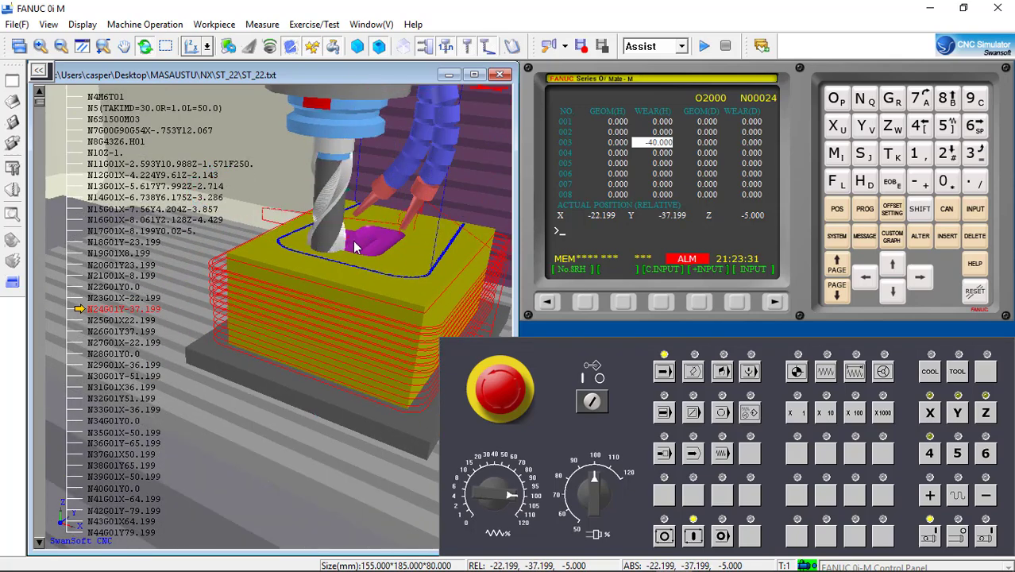
left_click(379, 47)
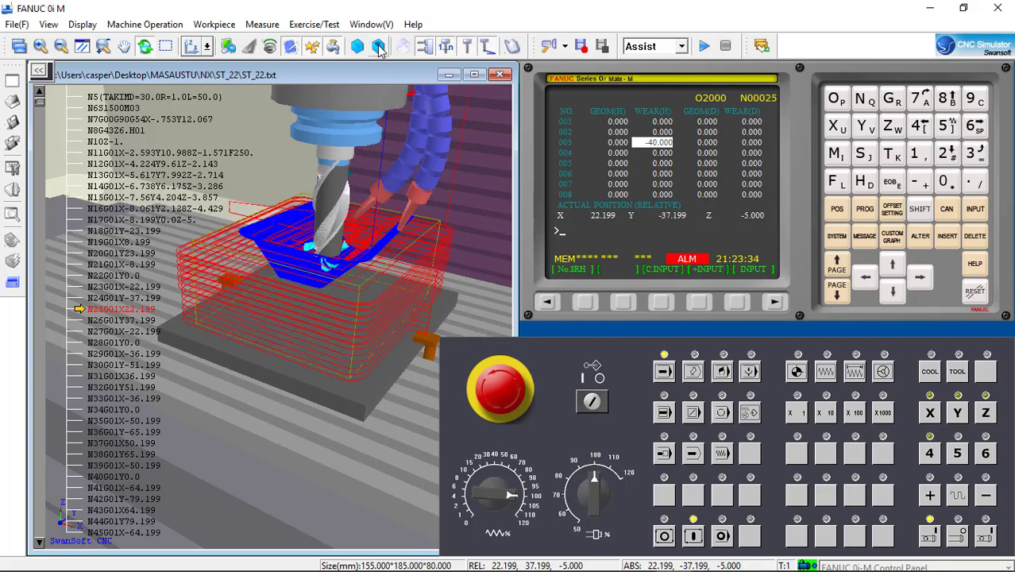
- Orbit around the workpiece while toggling between solid and see-through stock displays
mouse_move(321, 281)
left_mouse_down()
mouse_move(305, 260)
mouse_move(295, 296)
mouse_move(354, 135)
left_mouse_up()
left_click(359, 49)
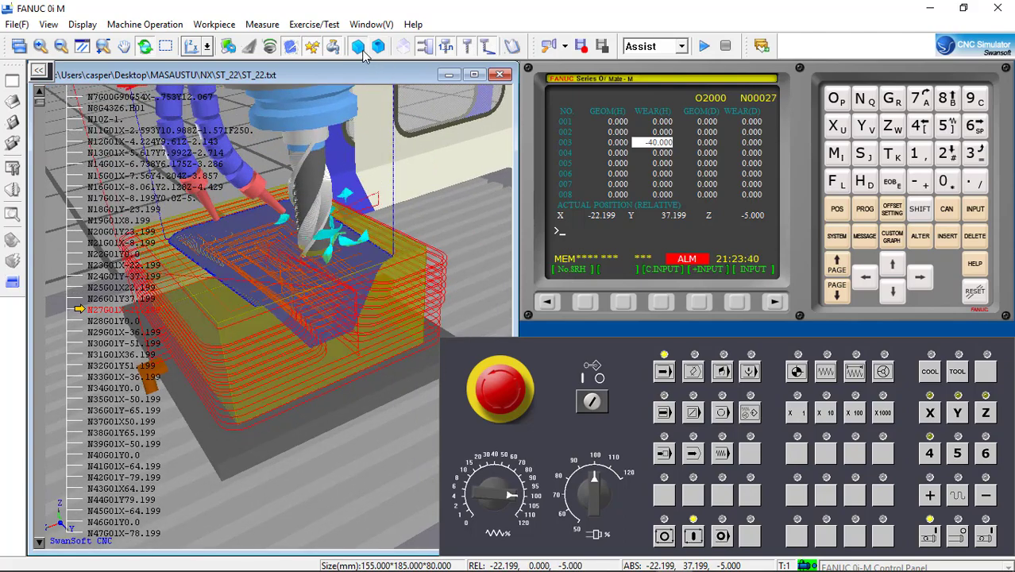
mouse_move(273, 338)
left_mouse_down()
mouse_move(261, 352)
mouse_move(362, 335)
mouse_move(351, 244)
mouse_move(283, 266)
mouse_move(340, 322)
left_mouse_up()
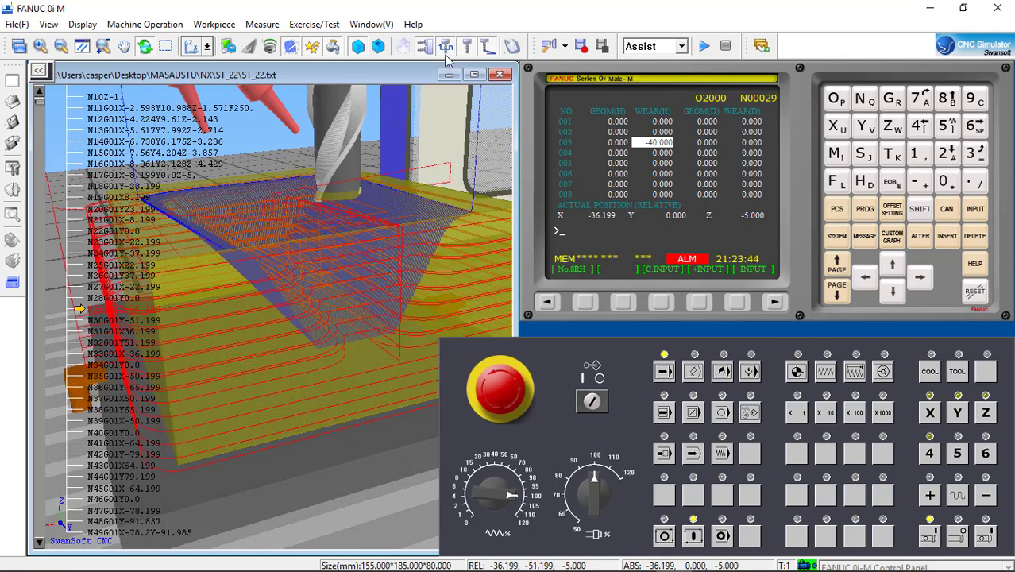
left_click(380, 50)
left_click(359, 50)
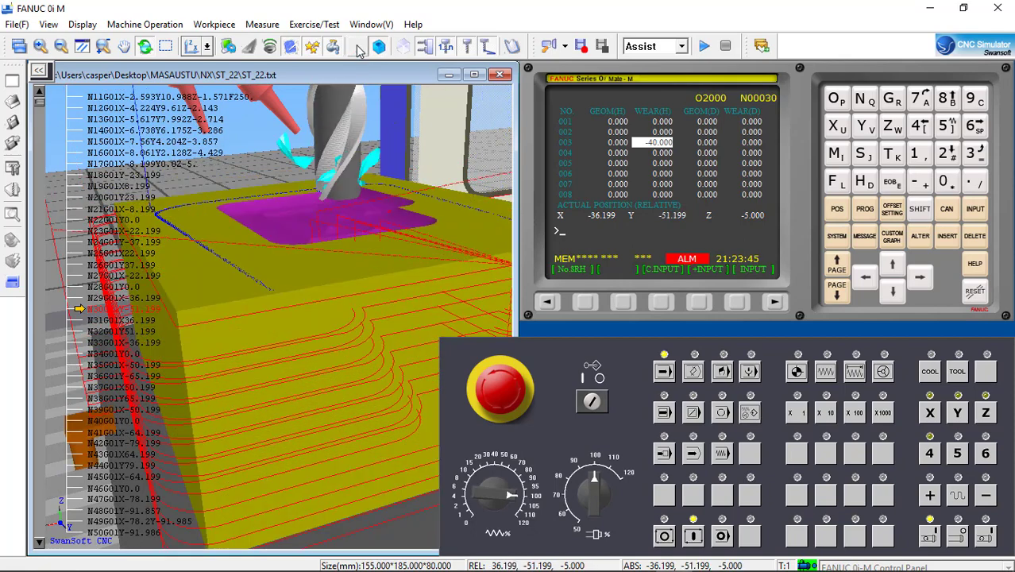
mouse_move(369, 87)
left_mouse_down()
mouse_move(346, 212)
mouse_move(321, 132)
left_mouse_up()
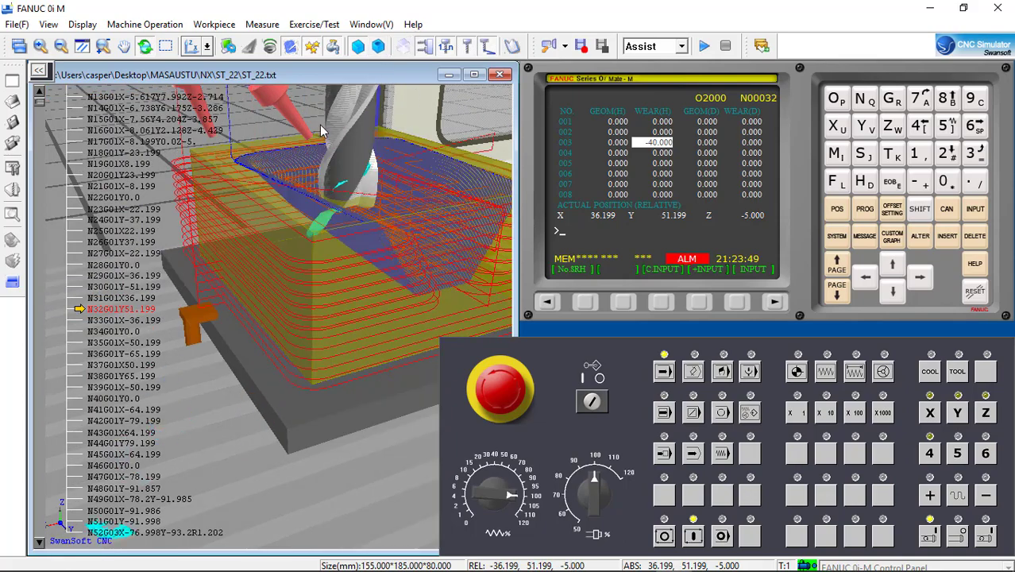
mouse_move(257, 289)
left_mouse_down()
mouse_move(357, 302)
mouse_move(331, 306)
mouse_move(333, 79)
left_mouse_up()
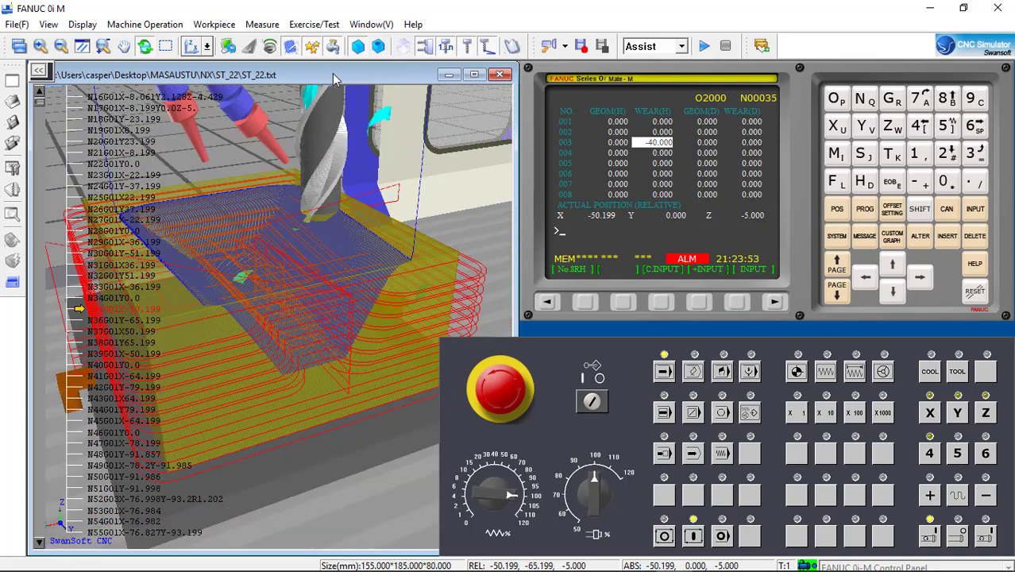
left_click(360, 47)
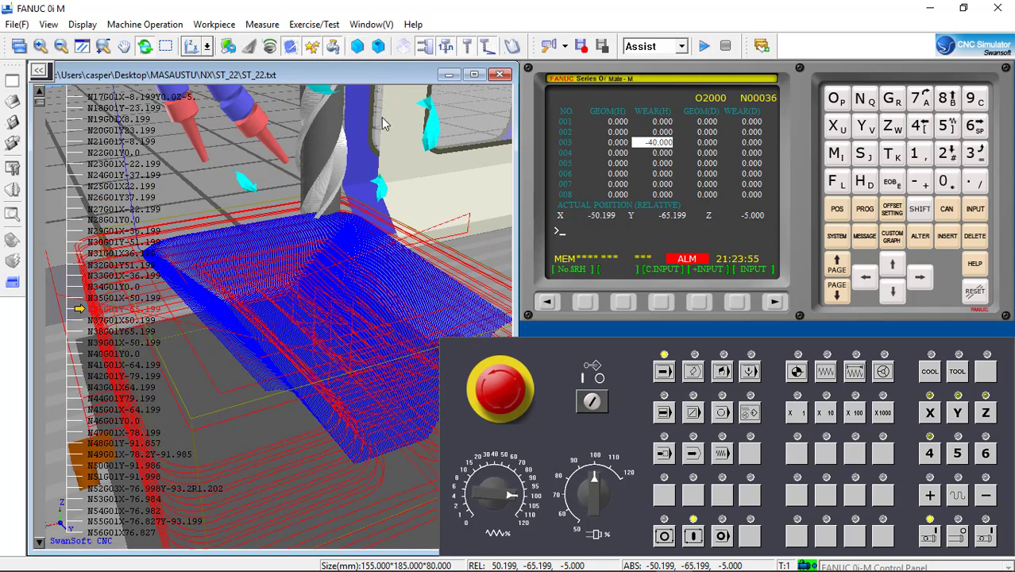
left_click(379, 46)
left_click_drag(314, 238, 355, 302)
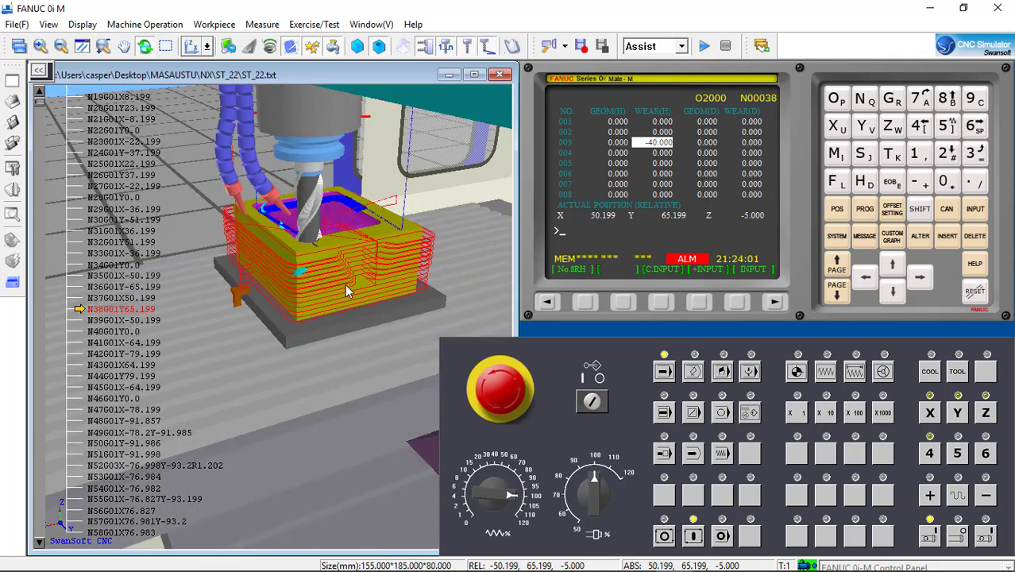
left_click_drag(345, 290, 378, 153)
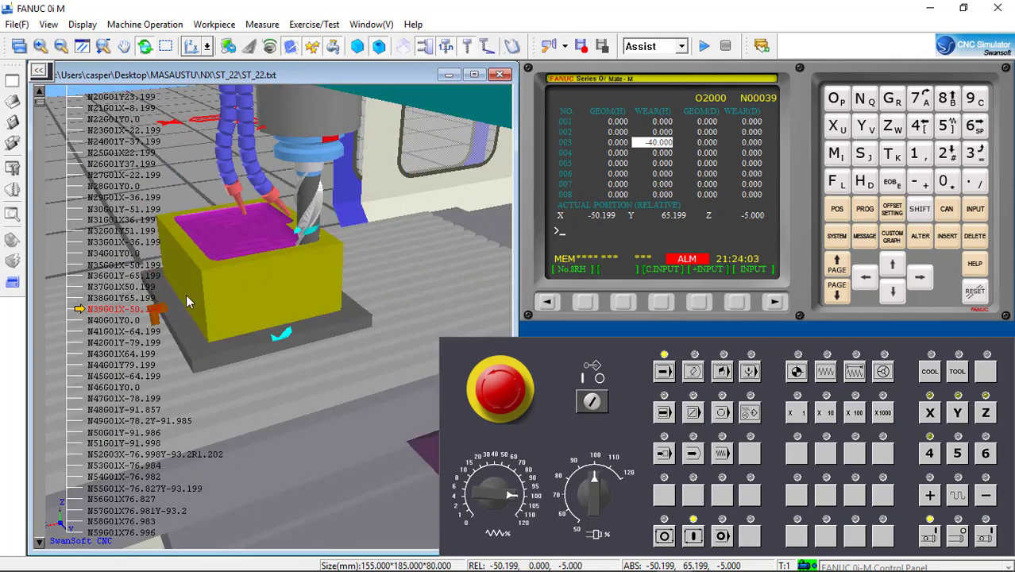
- Zoom in and orbit the camera around the workpiece as the pocket floor is cleared
scroll(184, 294, "up", 1)
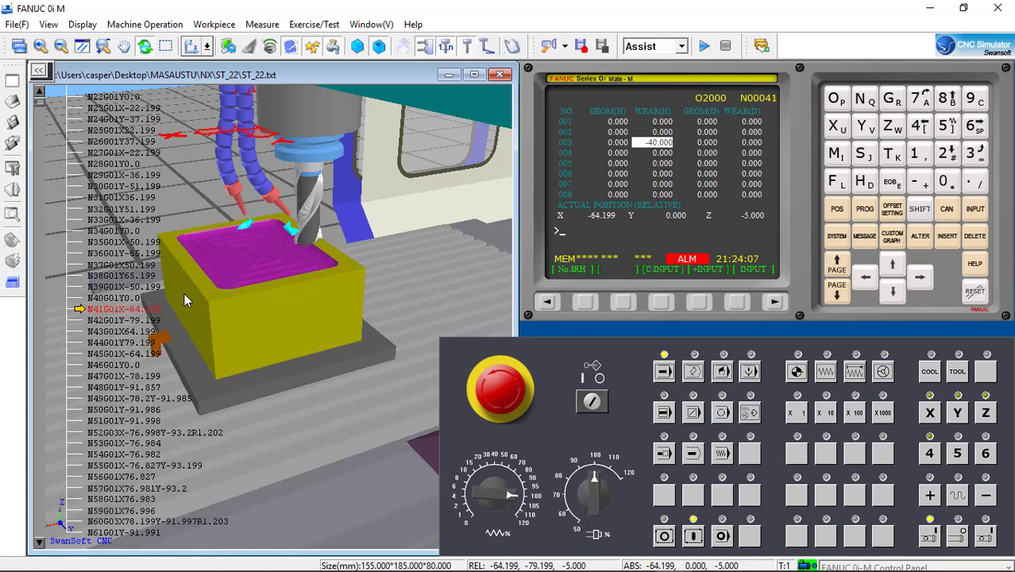
scroll(184, 299, "up", 1)
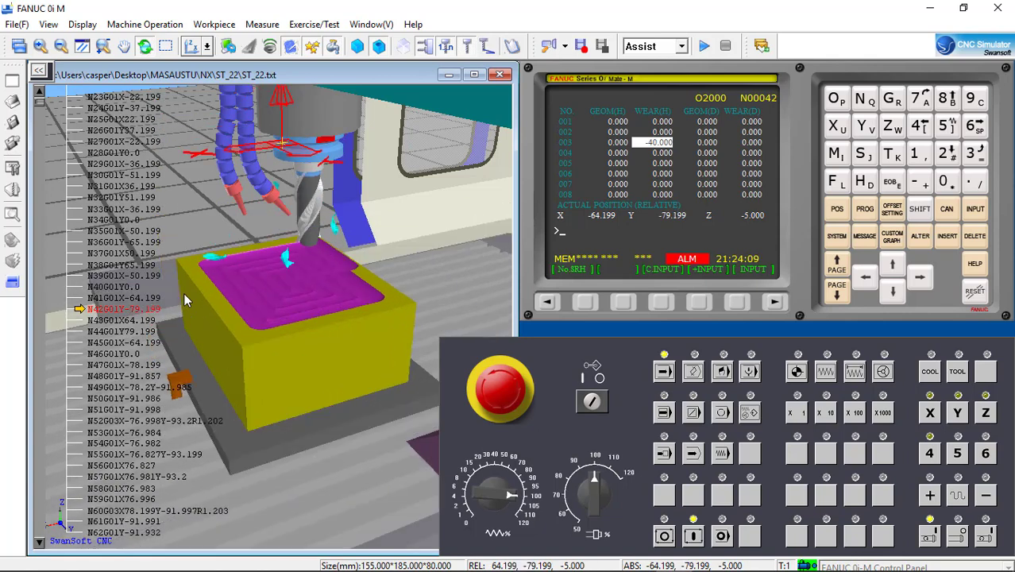
scroll(184, 294, "up", 1)
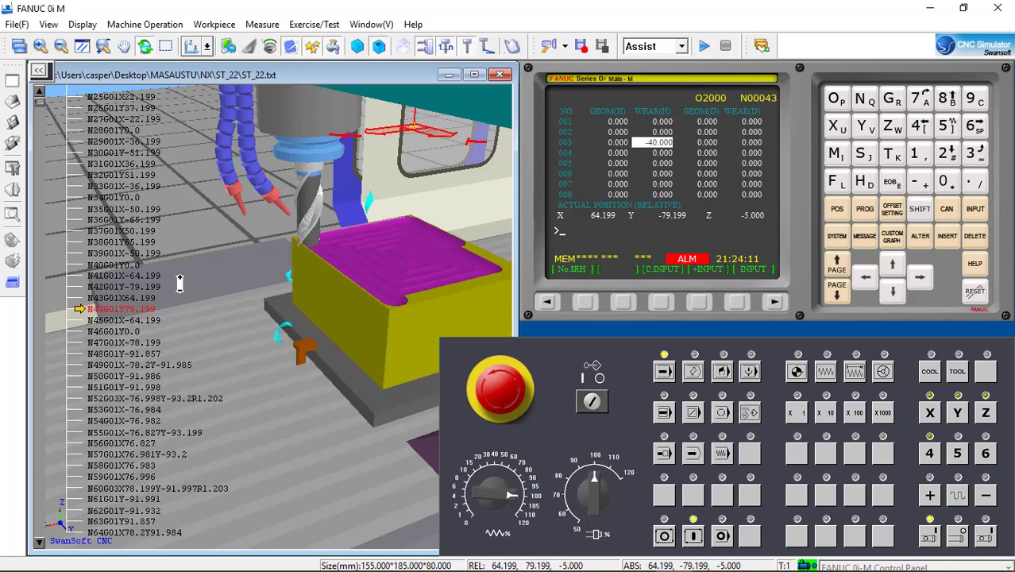
scroll(266, 290, "up", 2)
scroll(302, 294, "up", 1)
scroll(286, 284, "down", 4)
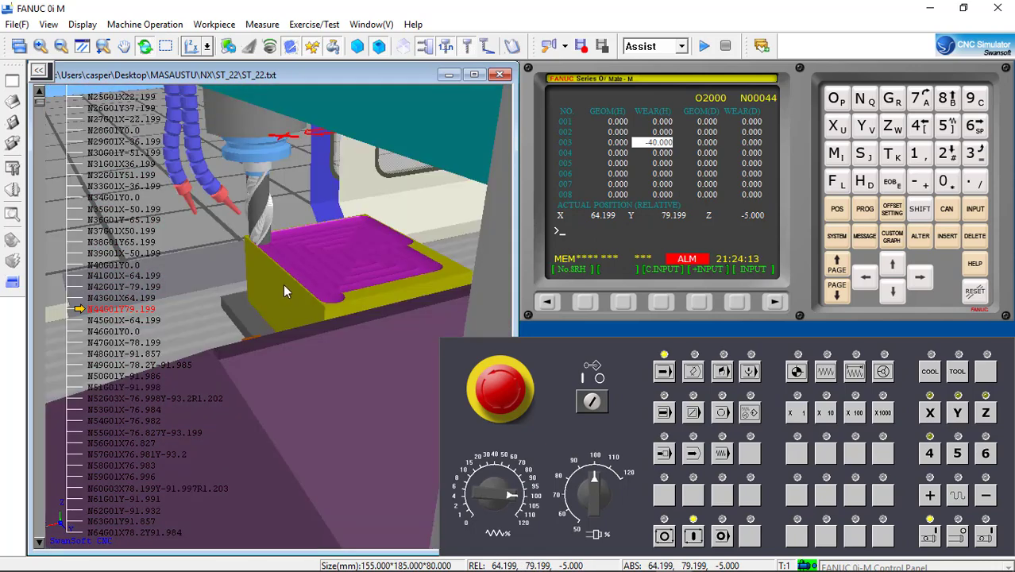
mouse_move(254, 256)
left_mouse_down()
mouse_move(287, 247)
mouse_move(324, 410)
mouse_move(199, 272)
mouse_move(339, 166)
mouse_move(364, 170)
mouse_move(417, 230)
mouse_move(358, 344)
mouse_move(310, 235)
left_mouse_up()
- Re-frame the view on the workpiece and orbit to a lower side view
scroll(201, 171, "down", 1)
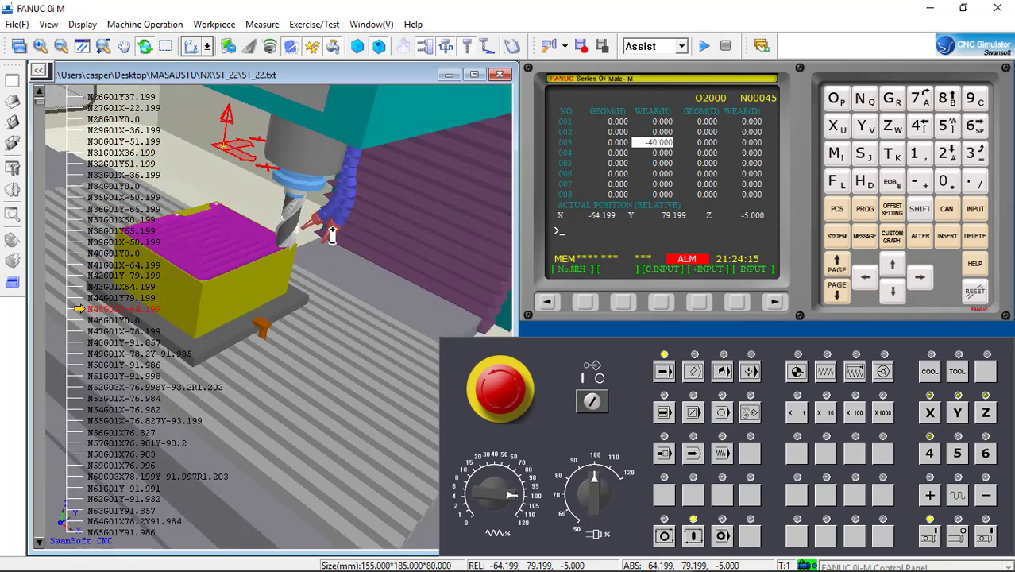
scroll(201, 171, "down", 1)
scroll(202, 171, "down", 1)
scroll(202, 171, "up", 1)
scroll(338, 86, "up", 1)
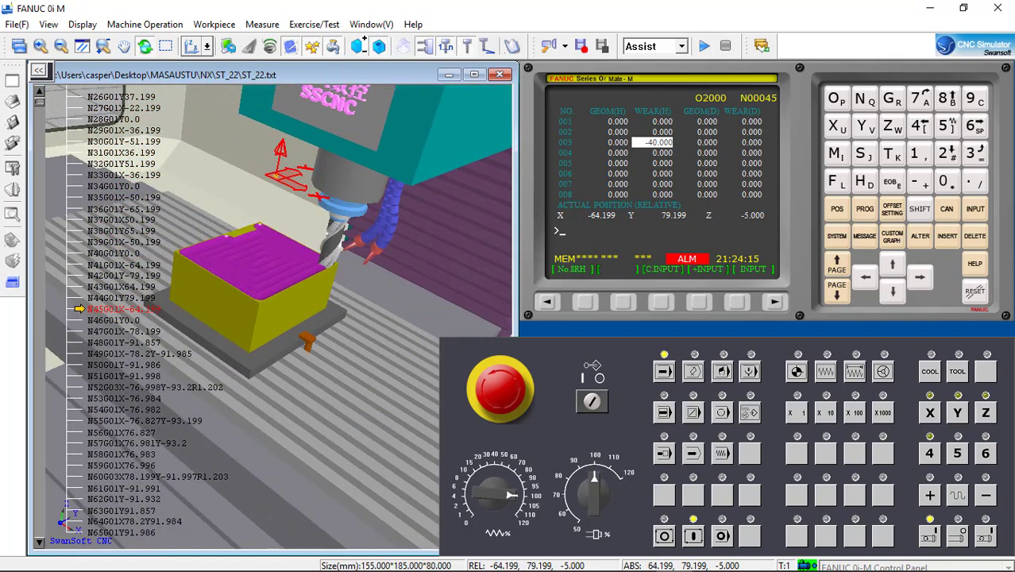
left_click(229, 48)
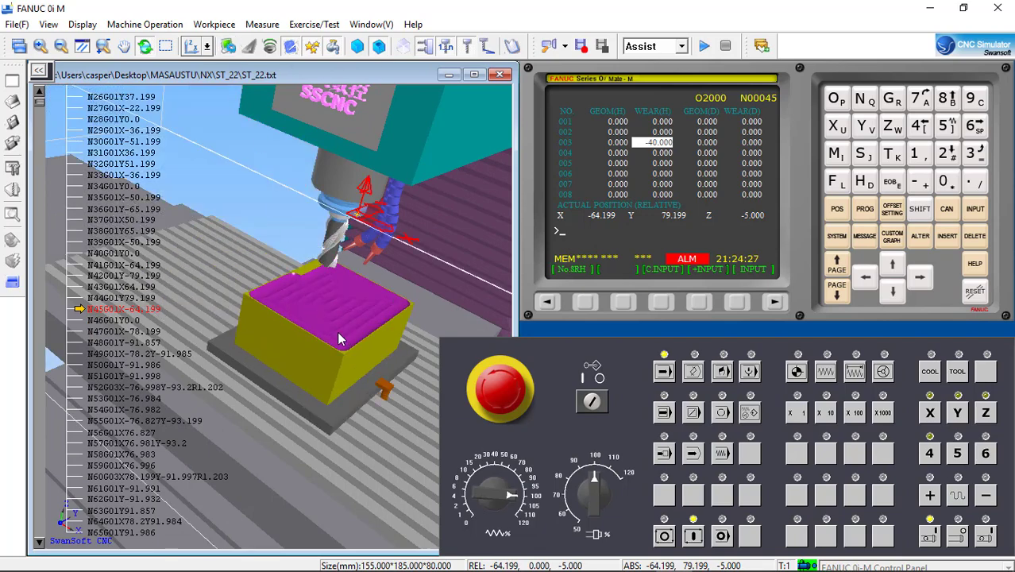
mouse_move(339, 339)
left_mouse_down()
mouse_move(342, 270)
mouse_move(260, 300)
mouse_move(256, 273)
mouse_move(377, 271)
left_mouse_up()
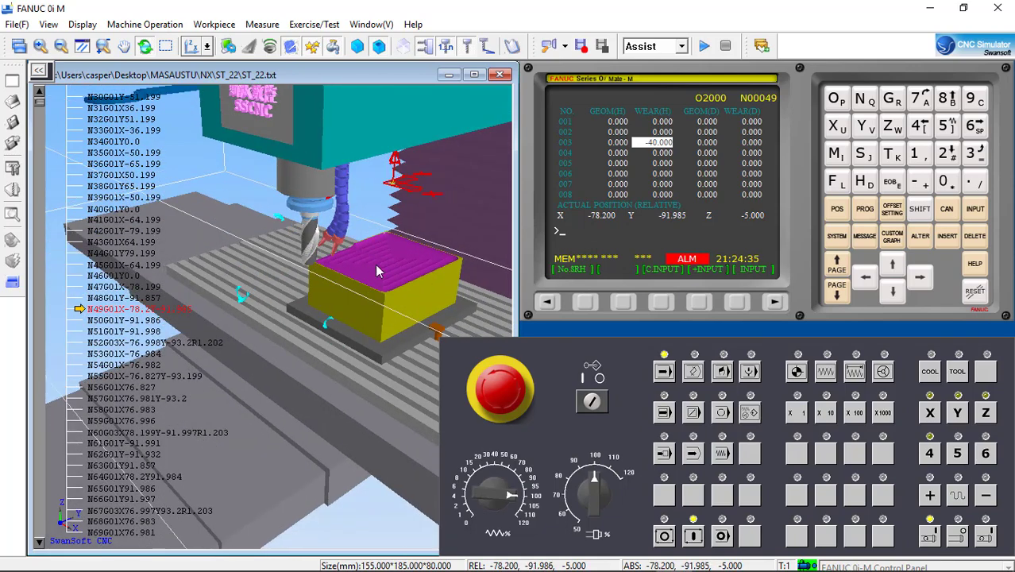
scroll(446, 259, "up", 1)
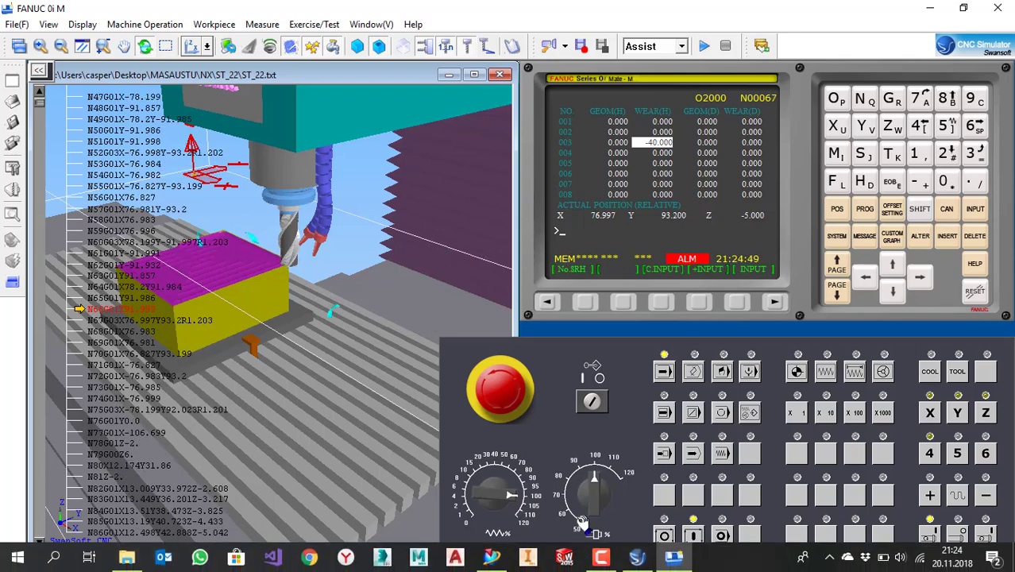
- Turn the spindle speed override up to 120% as the cutter ramps down to Z -9.300
left_click(627, 484)
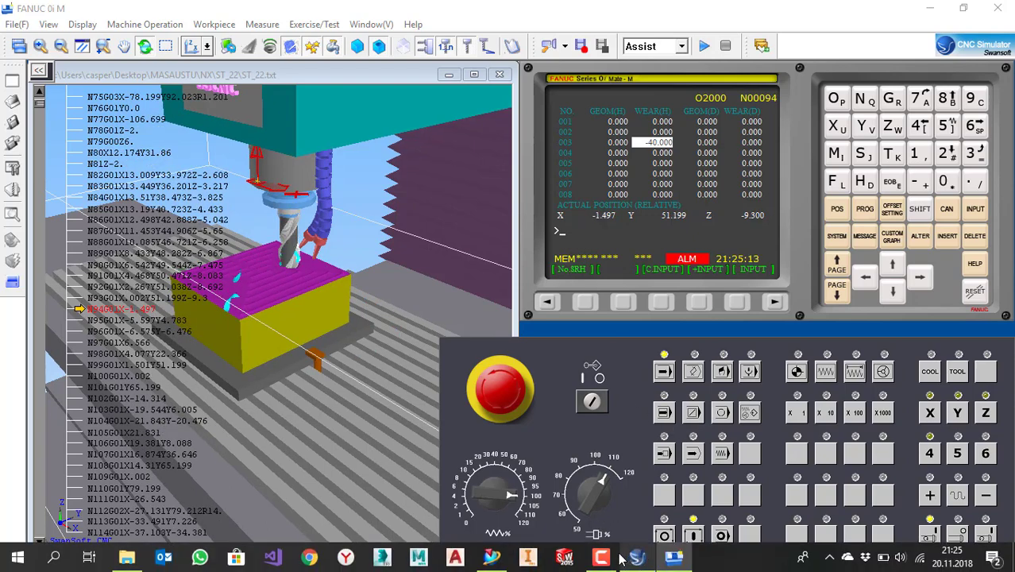
- Bring up the screen recorder's capture controls from its tray icon
left_click(602, 557)
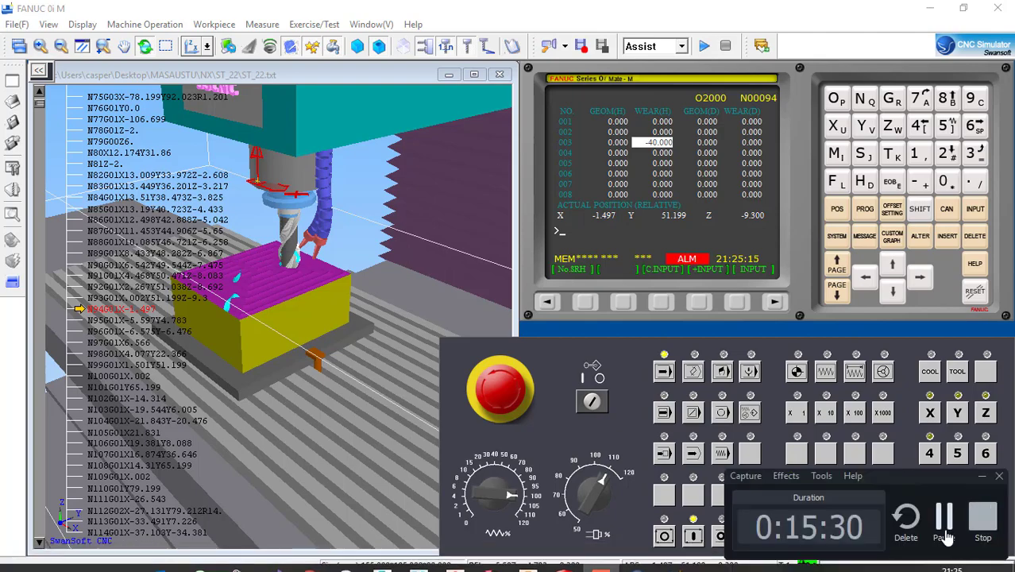